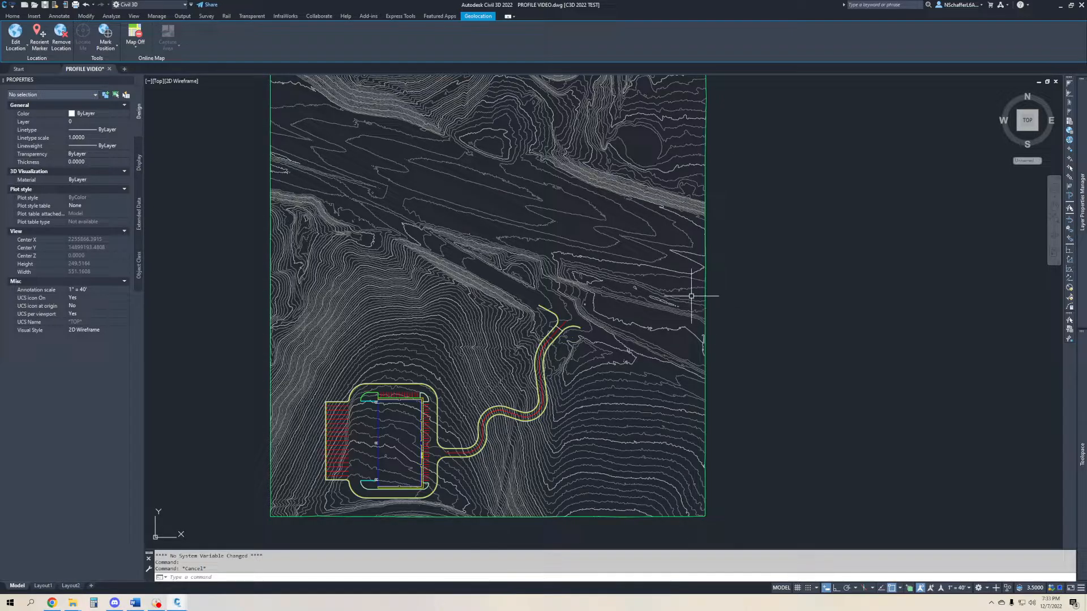
click(644, 352)
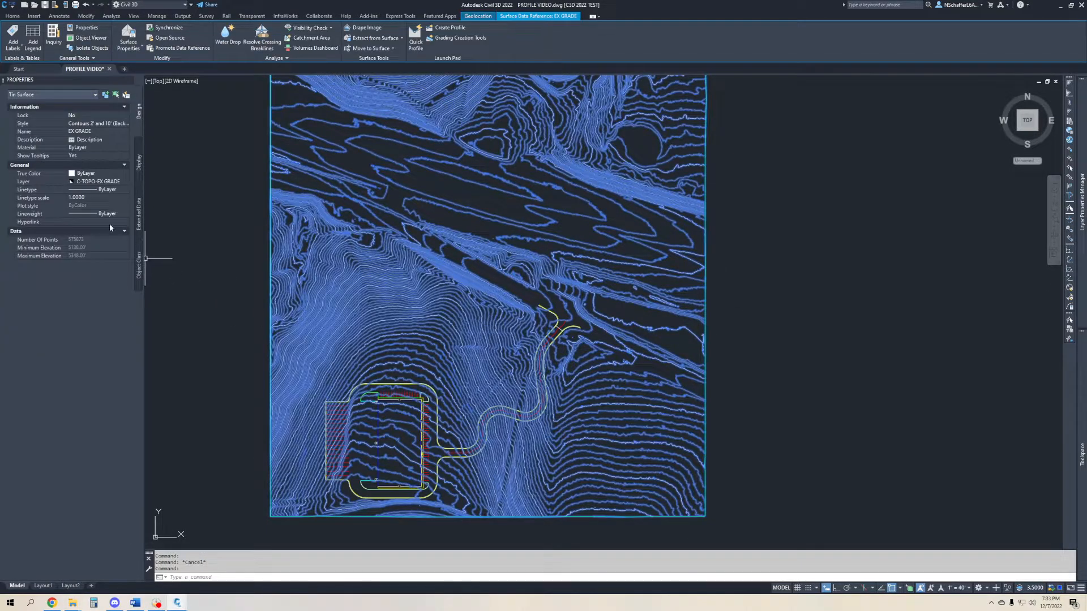
click(103, 123)
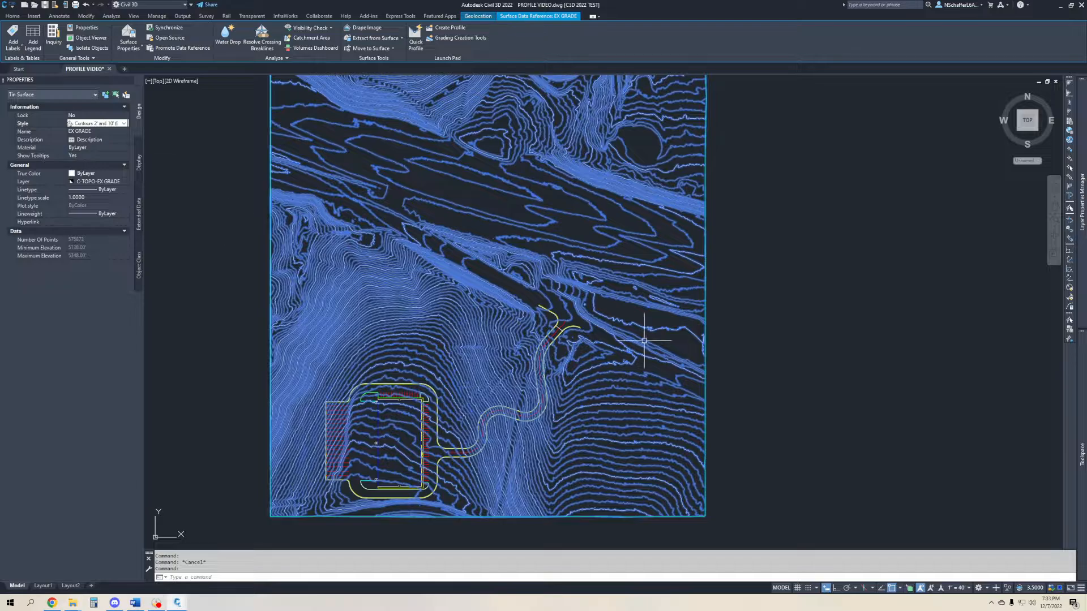
key(Escape)
- Examine the existing grade contours across the full site and in the area beside the access road
scroll(599, 217, down, 2)
middle_drag(599, 216, 614, 289)
mouse_move(531, 288)
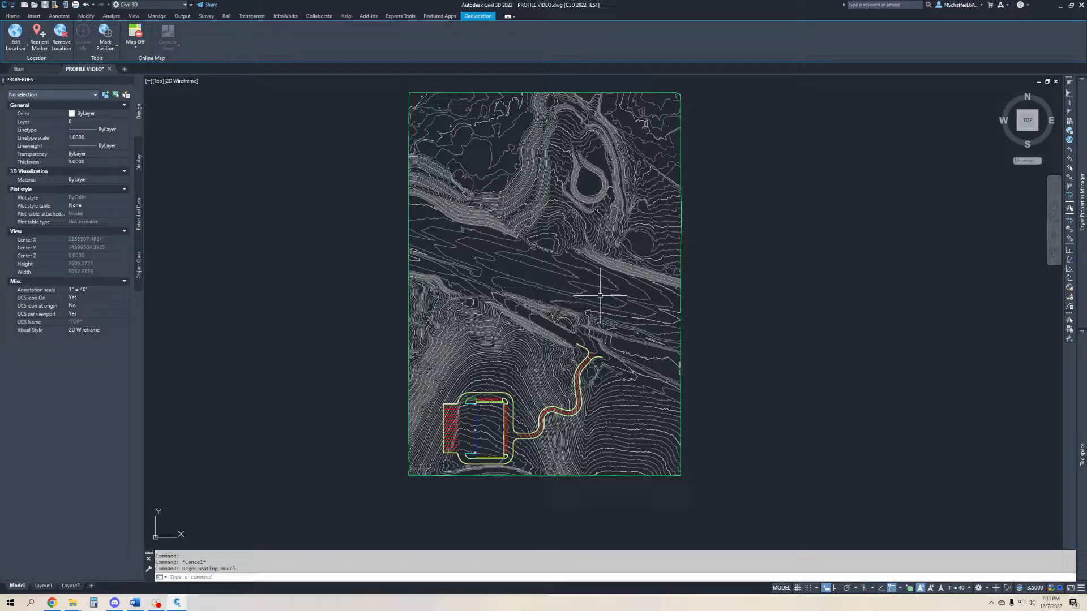
scroll(628, 403, up, 2)
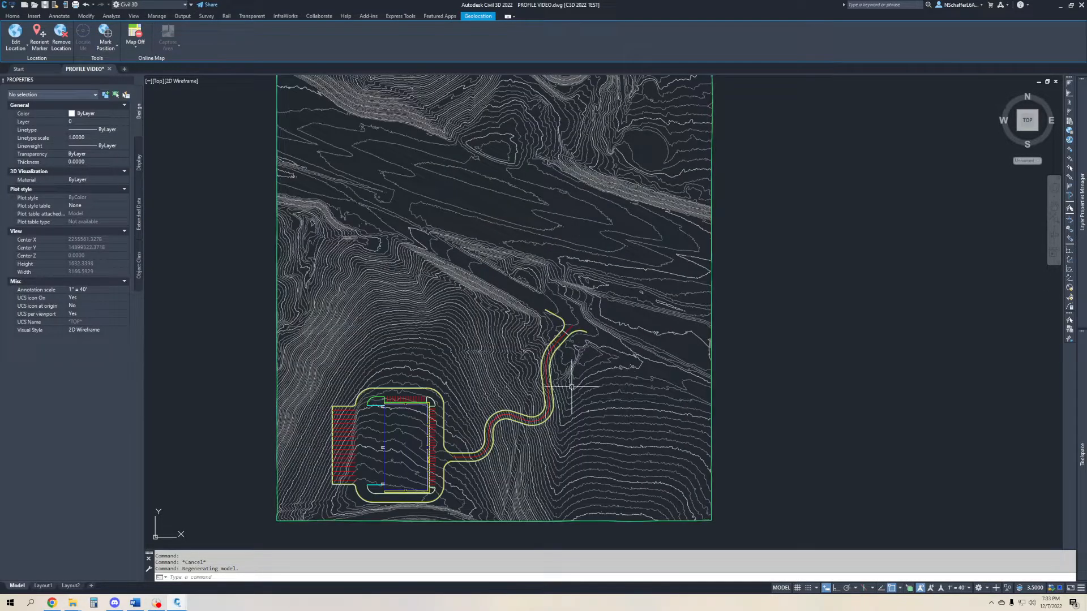
scroll(418, 298, up, 5)
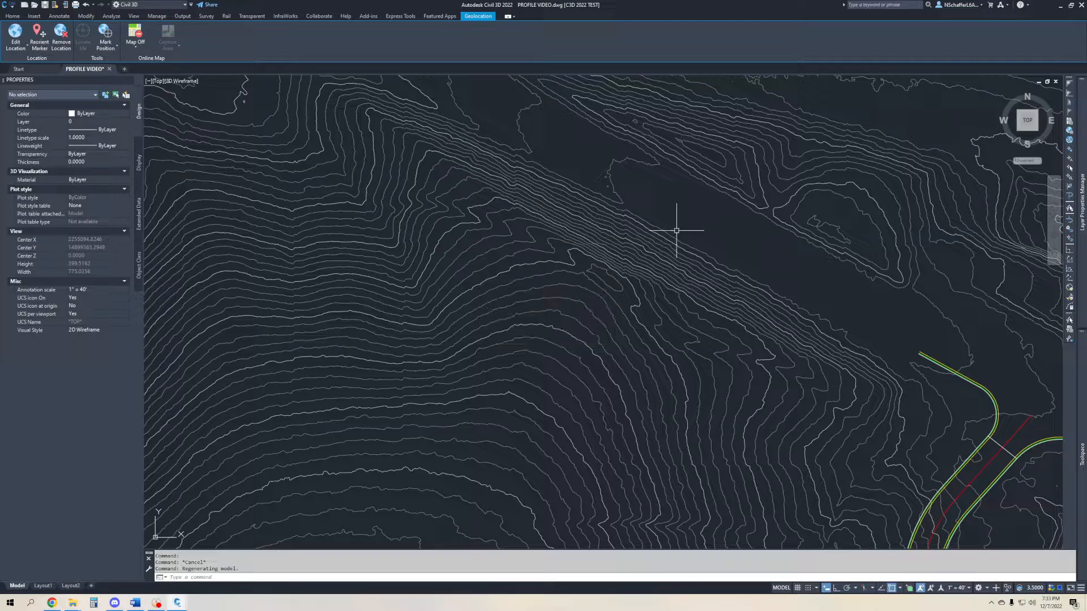
scroll(498, 280, down, 5)
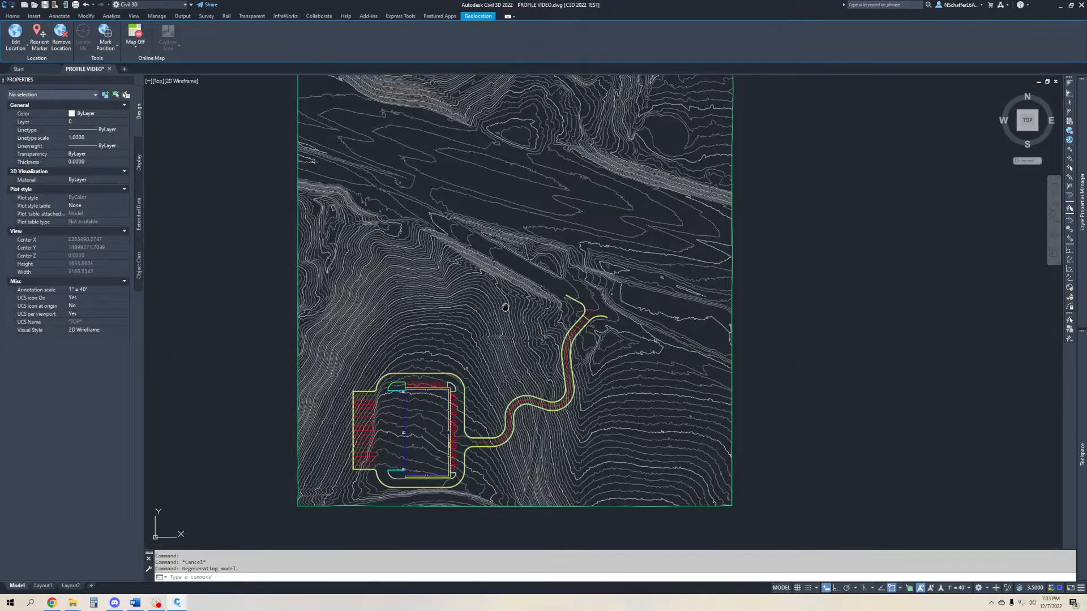
middle_drag(504, 308, 540, 335)
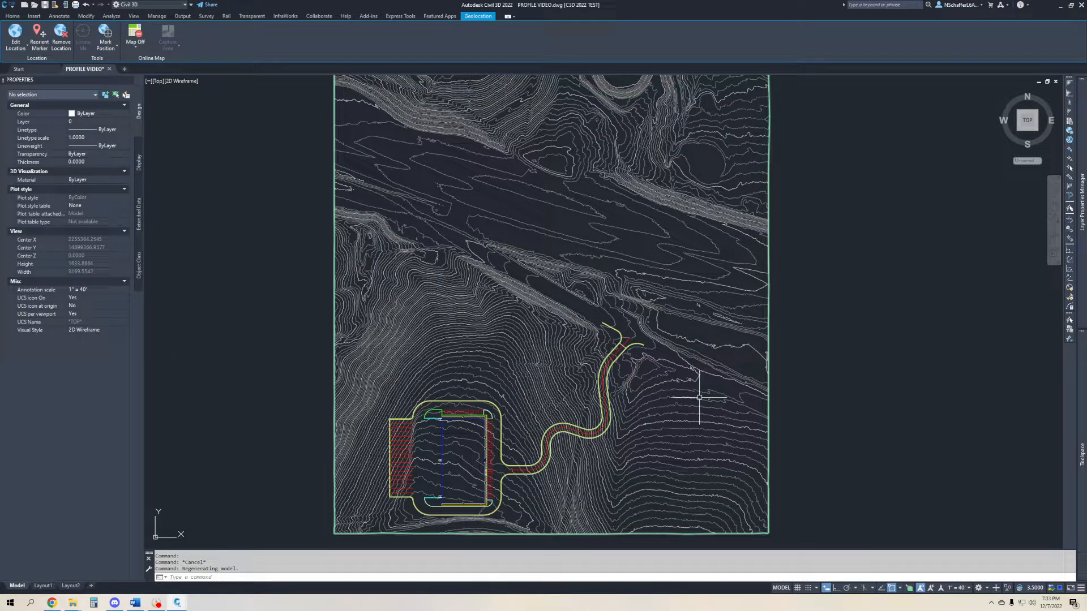
- Set the EX GRADE surface style to Contours and Triangles and clear the selection
click(700, 398)
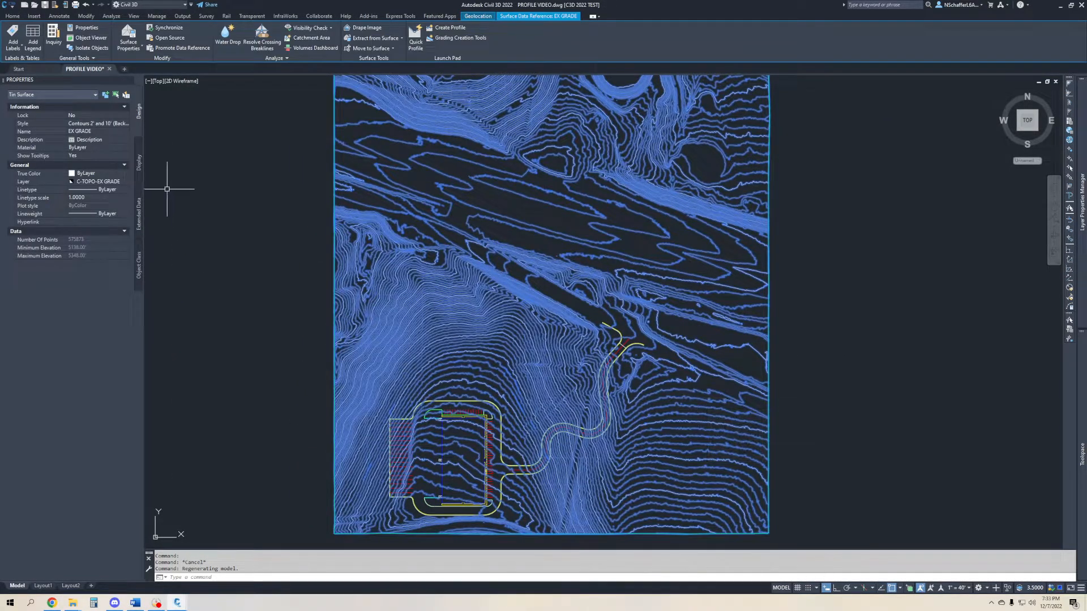
click(101, 123)
click(101, 123)
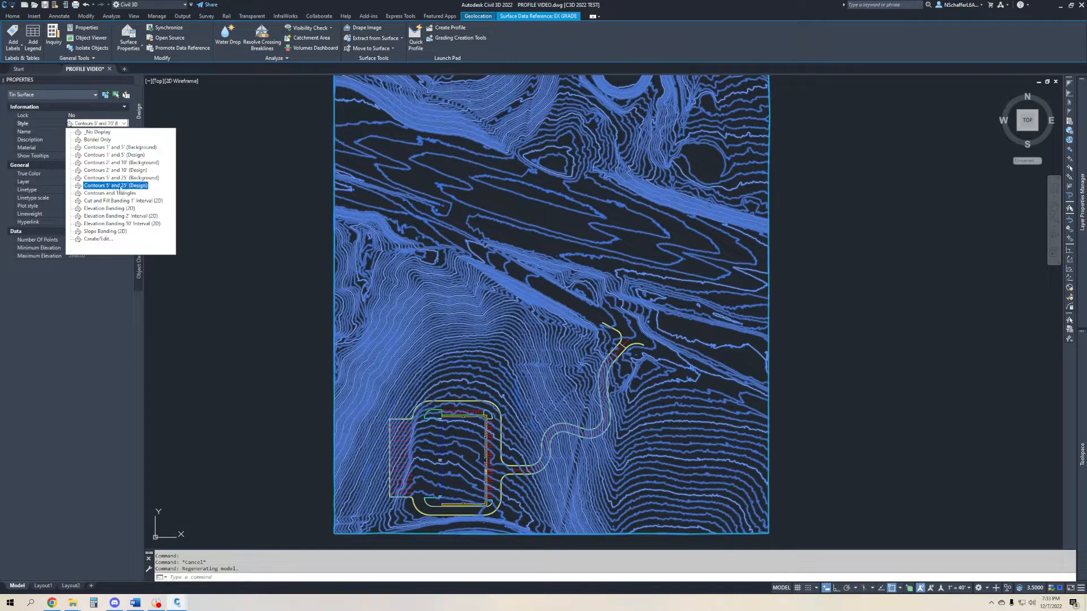
click(109, 193)
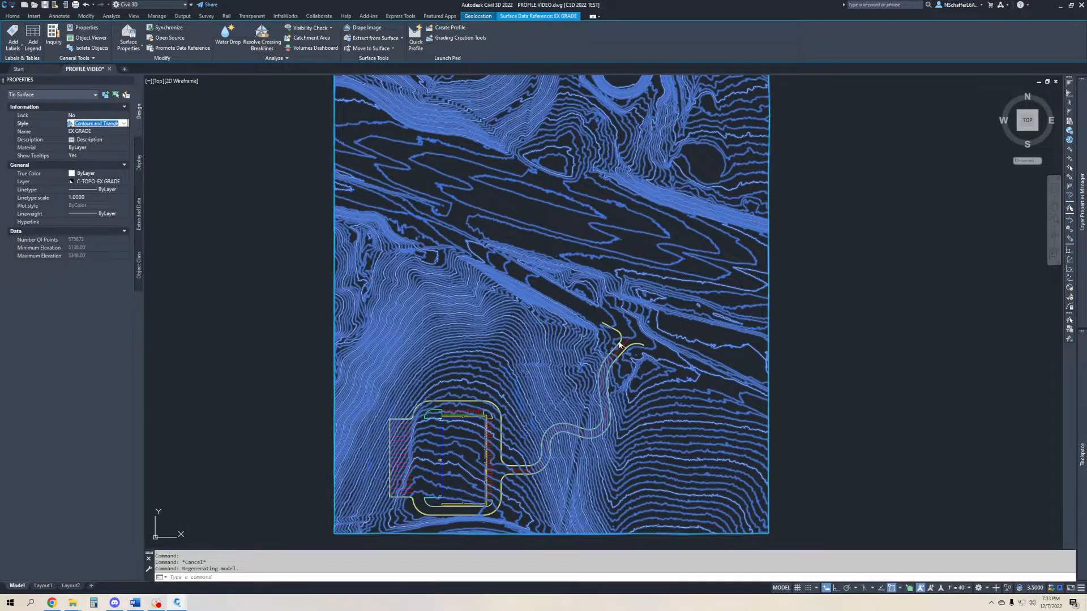
middle_drag(724, 363, 591, 368)
key(Escape)
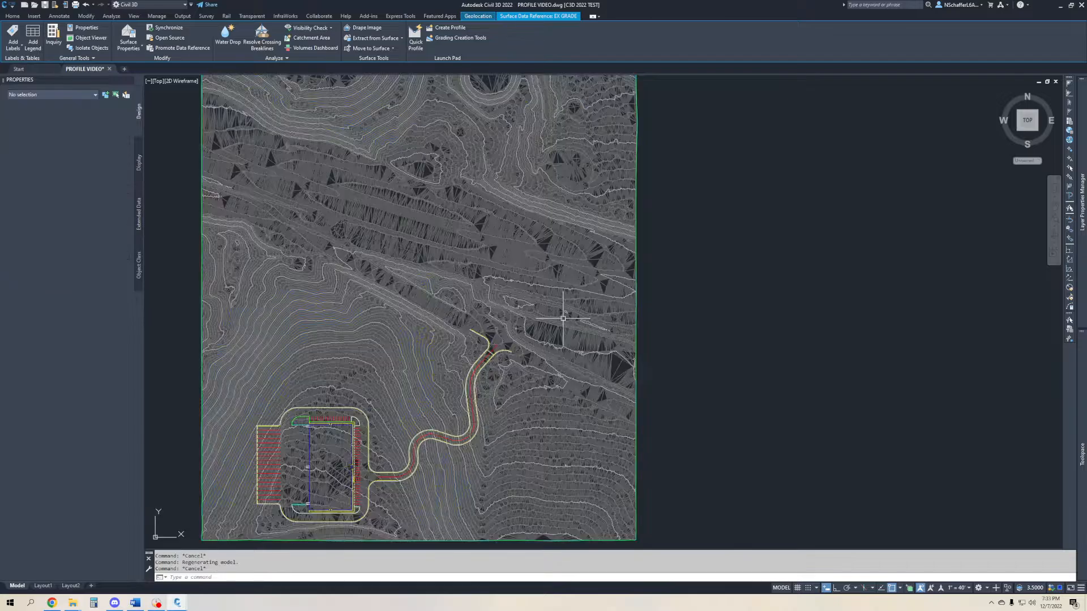
- Examine the surface triangulation in the flat area near the eastern boundary, including the large open triangles
scroll(642, 357, up, 5)
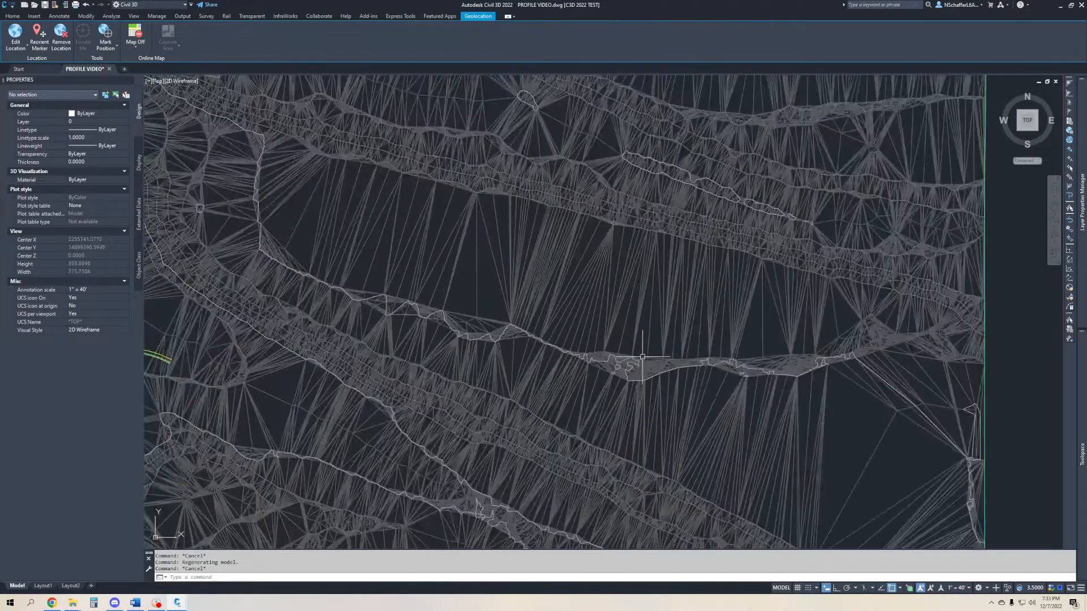
middle_drag(868, 423, 583, 364)
scroll(576, 465, up, 2)
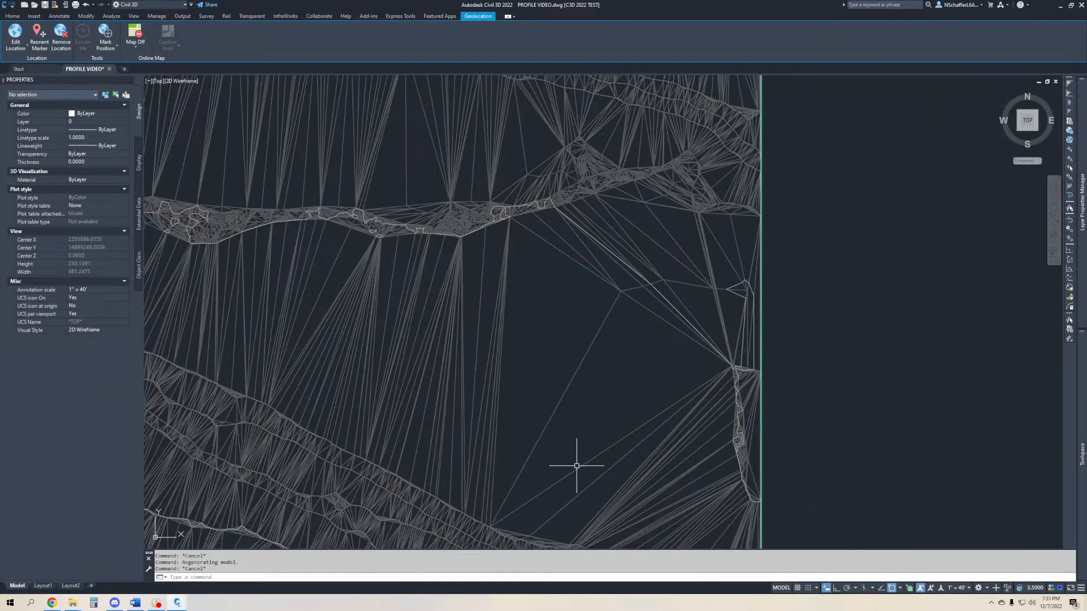
scroll(576, 465, up, 2)
middle_drag(599, 426, 625, 366)
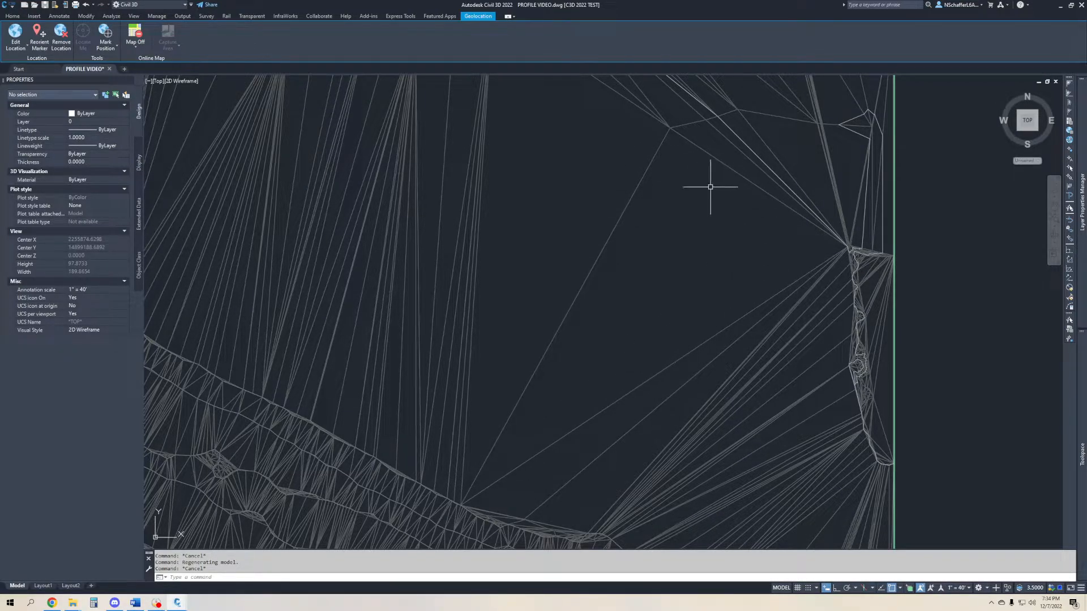
scroll(589, 311, down, 3)
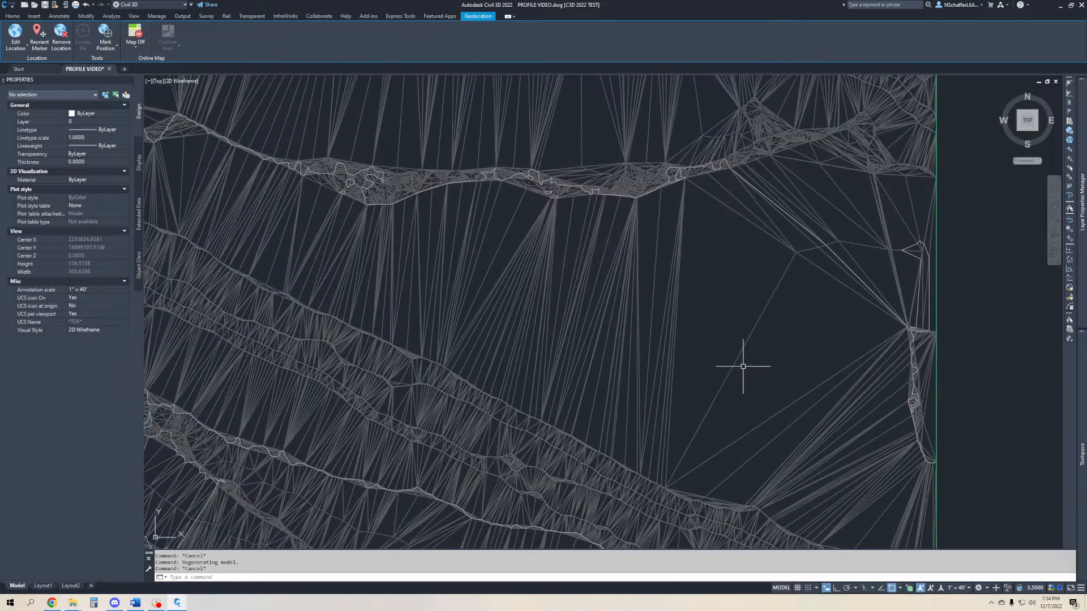
scroll(485, 254, down, 2)
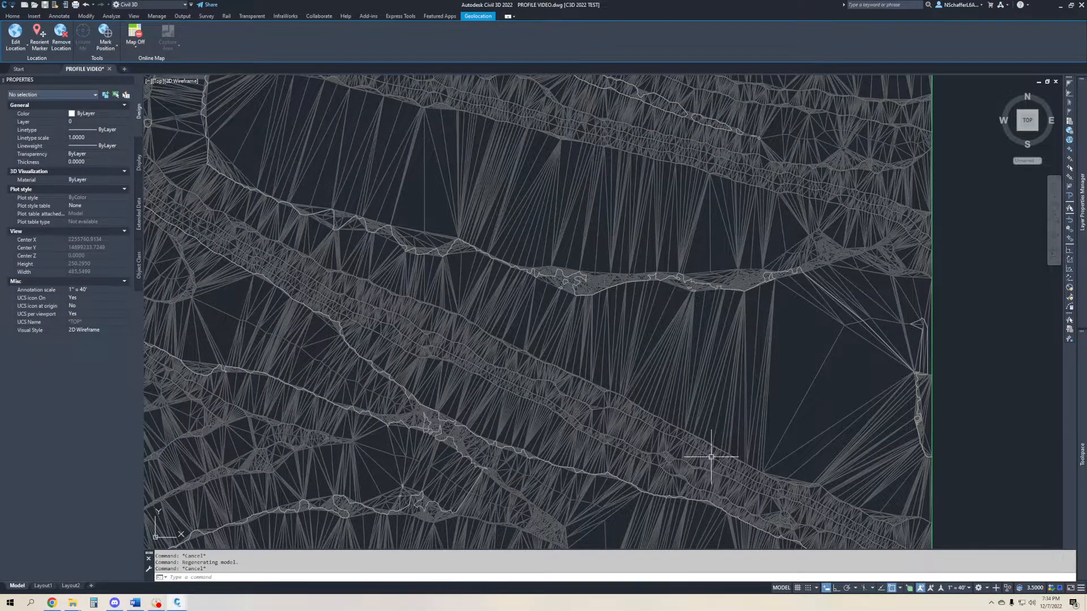
mouse_move(670, 403)
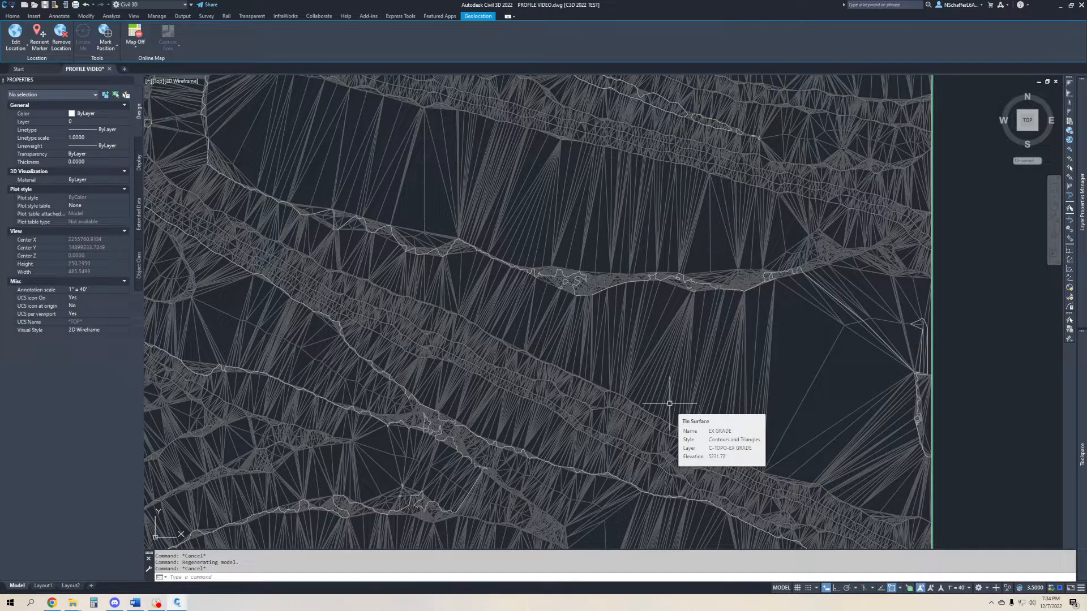
- Inspect how the surface triangles connect along the dense strip of points and up to the neighbouring slope
scroll(804, 286, up, 5)
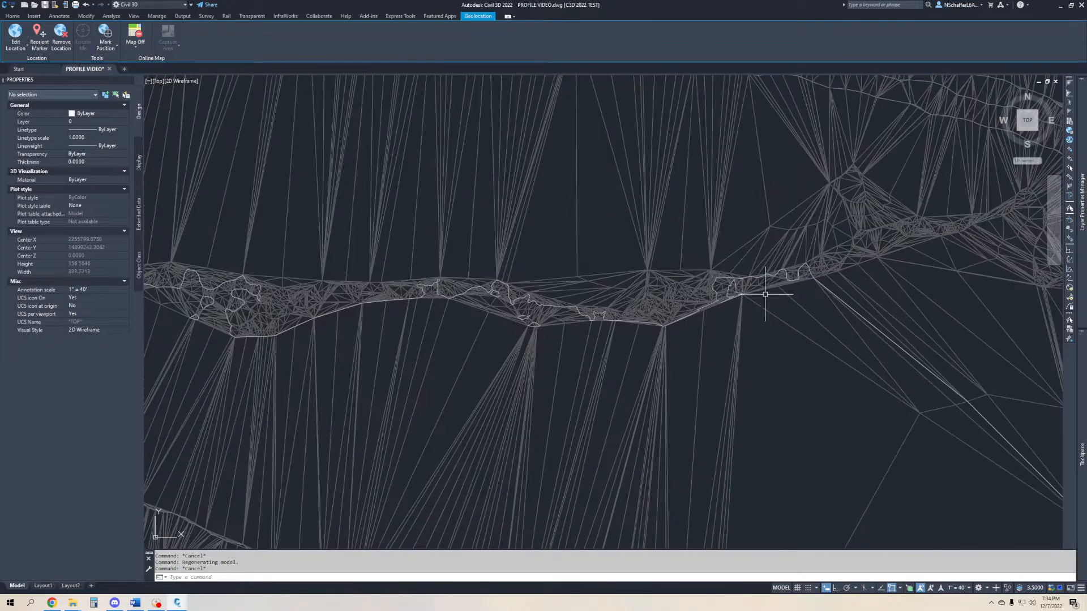
middle_drag(675, 276, 565, 409)
mouse_move(568, 404)
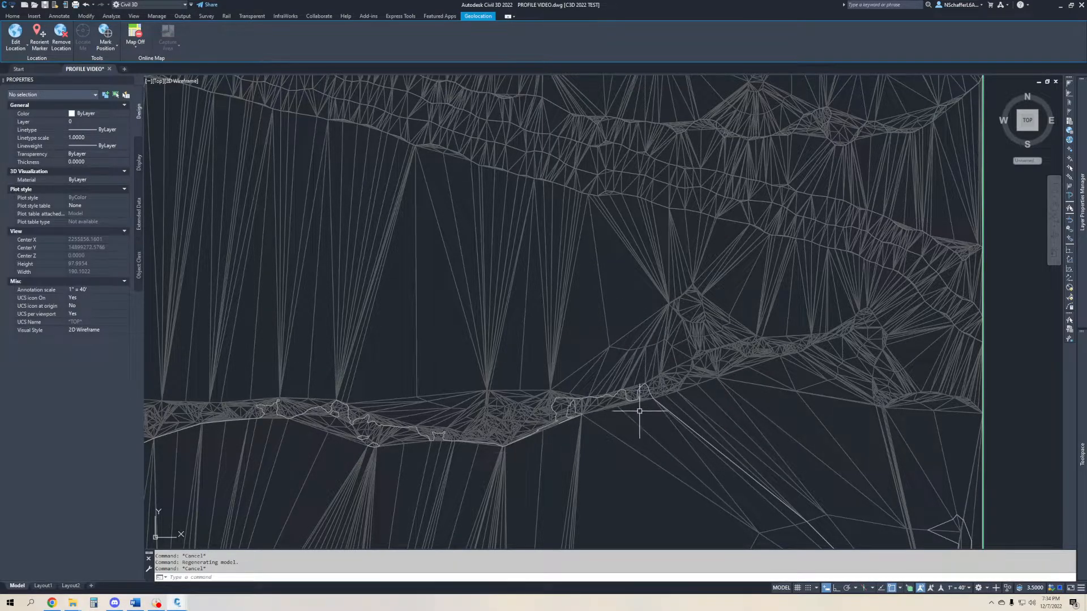
scroll(556, 417, up, 5)
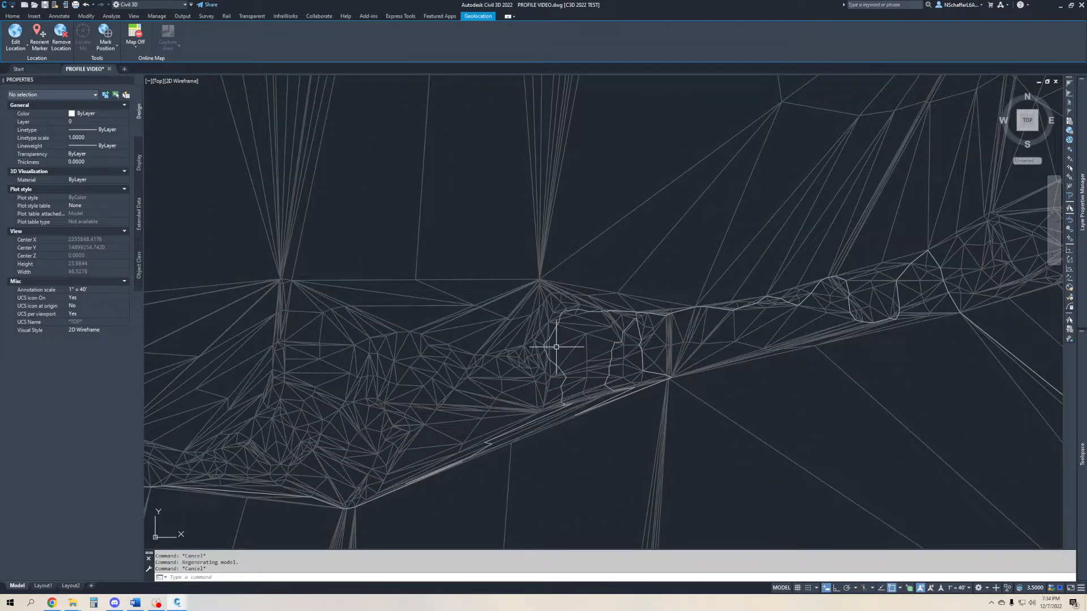
mouse_move(852, 288)
middle_down()
mouse_move(635, 438)
mouse_move(623, 465)
middle_up()
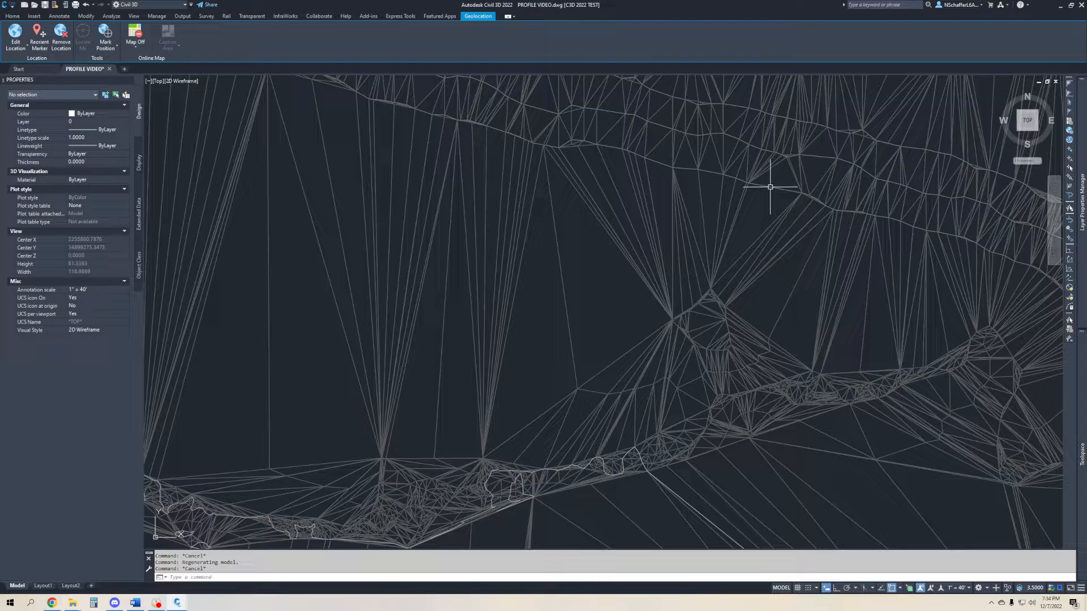
mouse_move(770, 188)
mouse_move(680, 496)
mouse_move(600, 456)
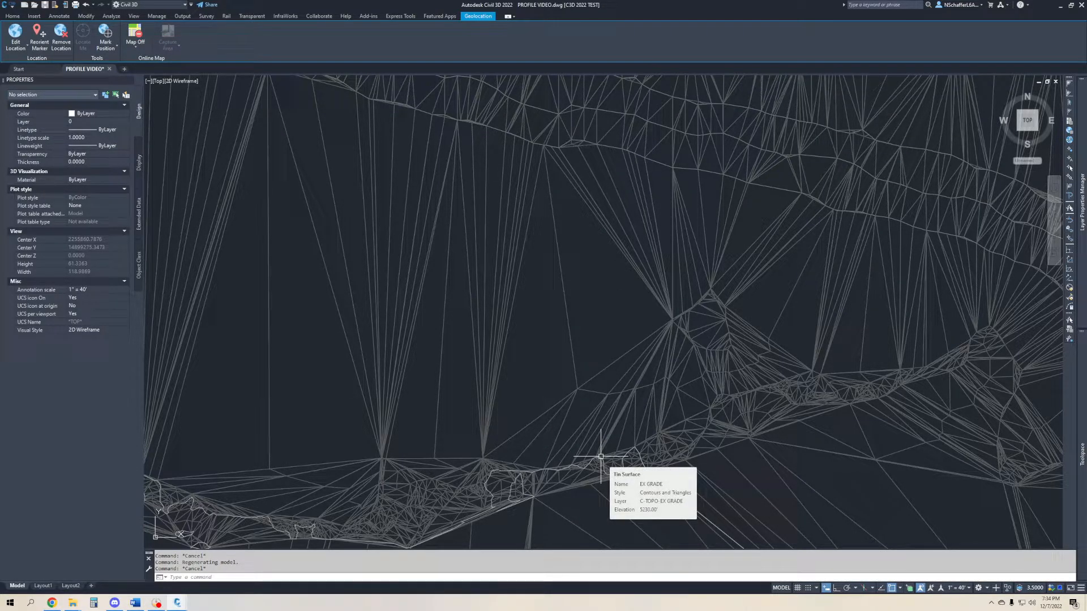
- Set the EX GRADE surface style back to Contours 2' and 10' (Background) and clear the selection
click(665, 407)
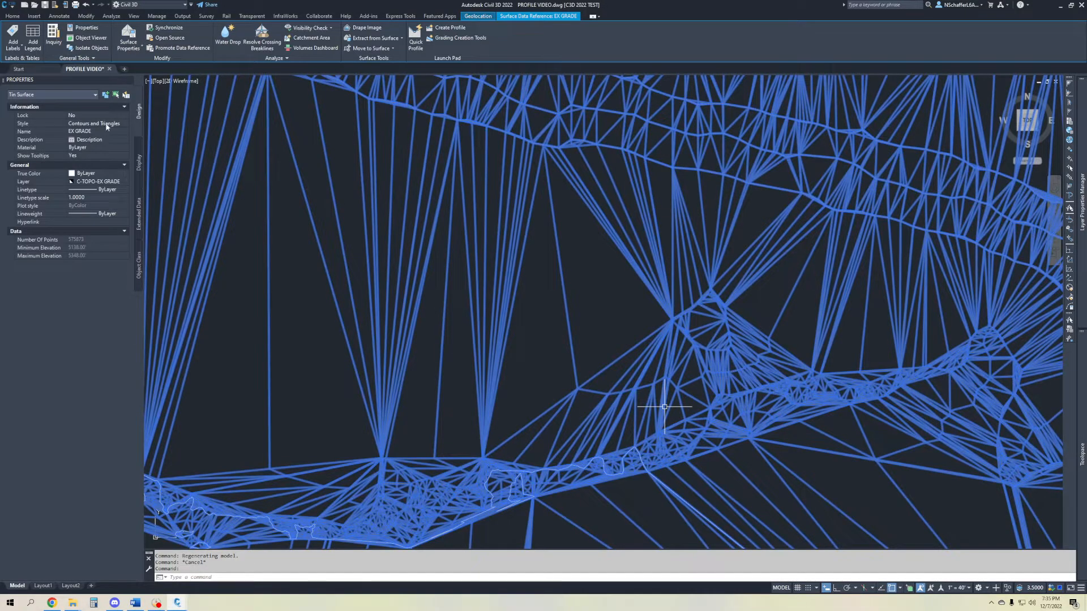
click(106, 124)
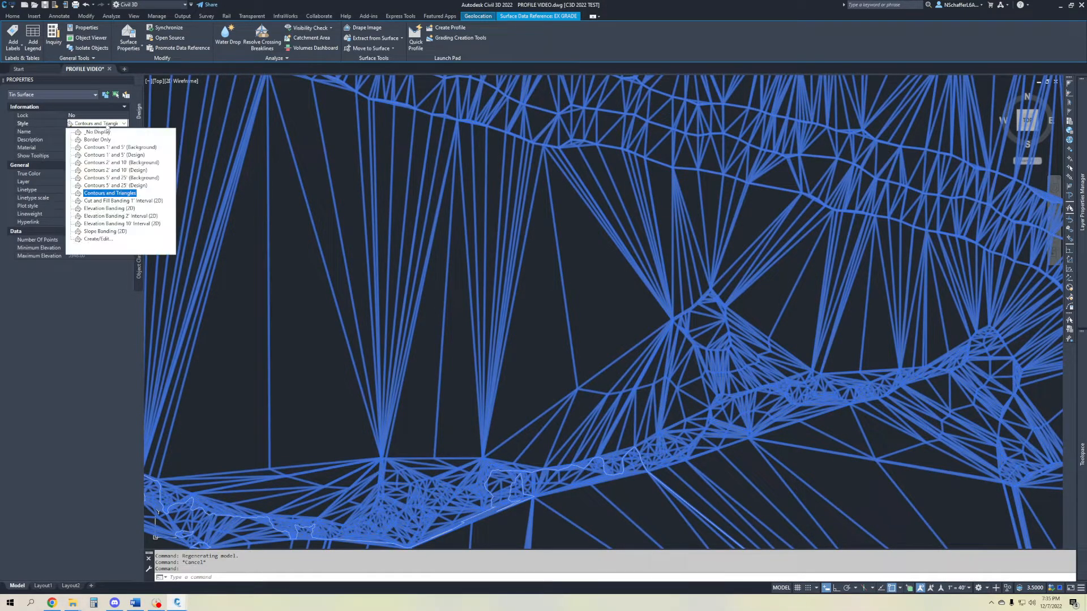
click(124, 163)
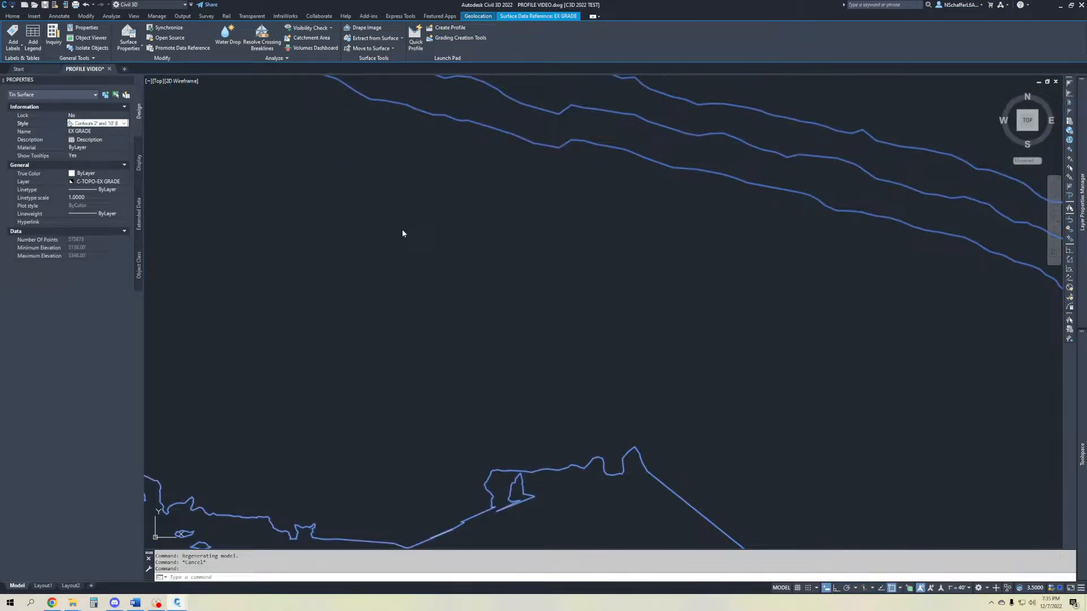
scroll(492, 333, down, 7)
middle_drag(484, 335, 568, 350)
key(Escape)
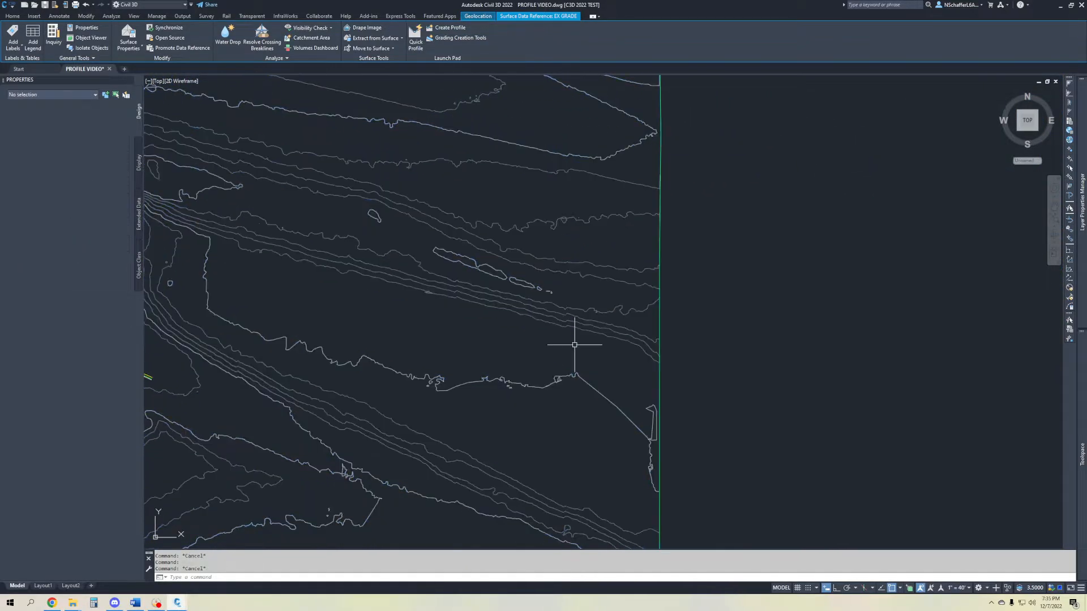
scroll(590, 328, down, 10)
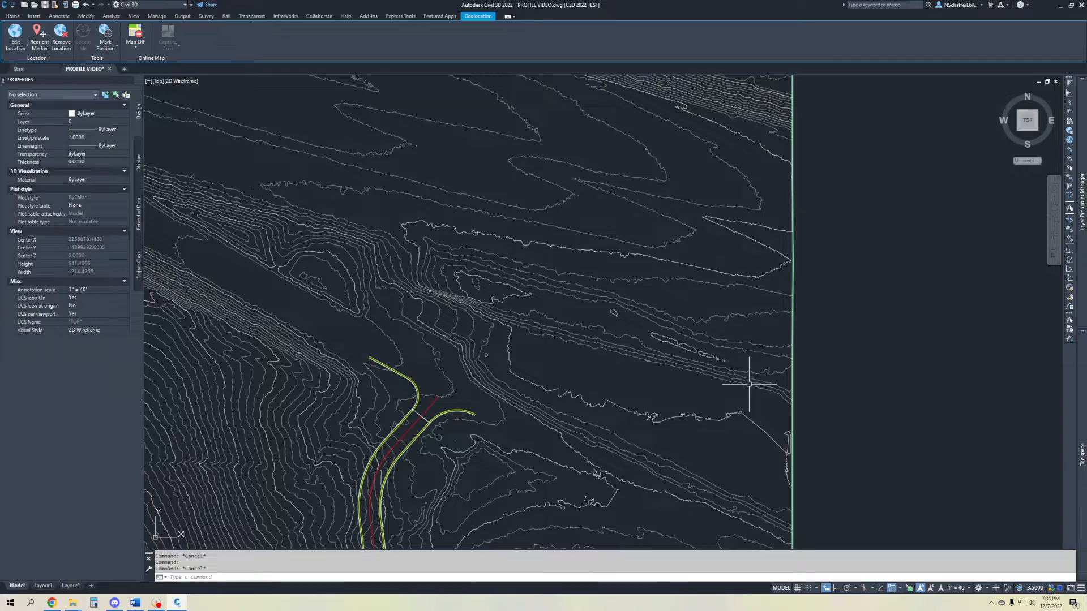
- Switch to the QL1_2017_LiDAR drawing and examine the full extent of its greyscale elevation raster
mouse_move(749, 384)
mouse_move(613, 318)
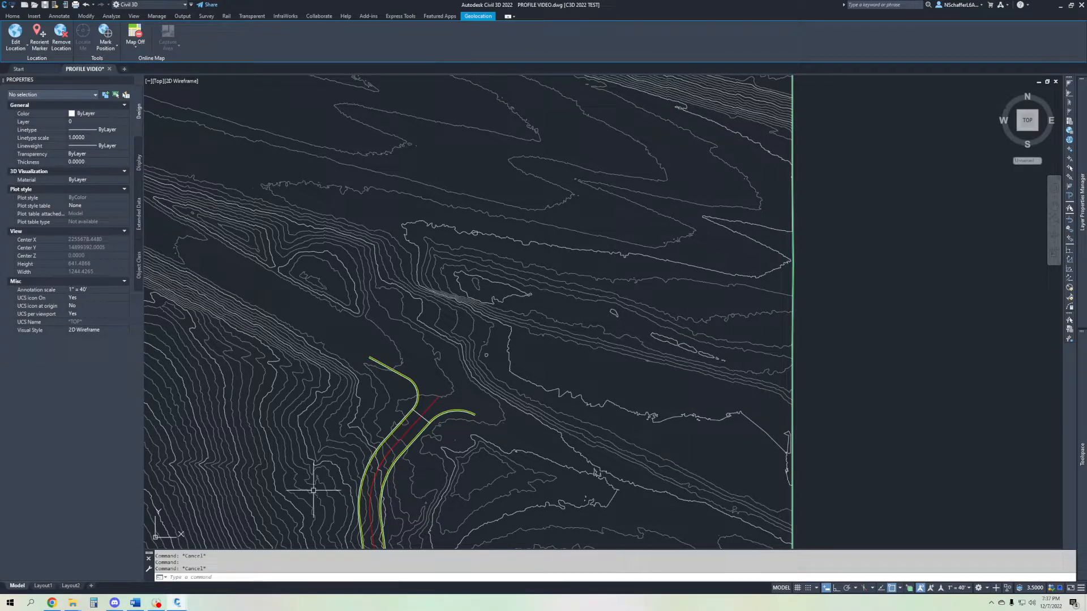
mouse_move(177, 601)
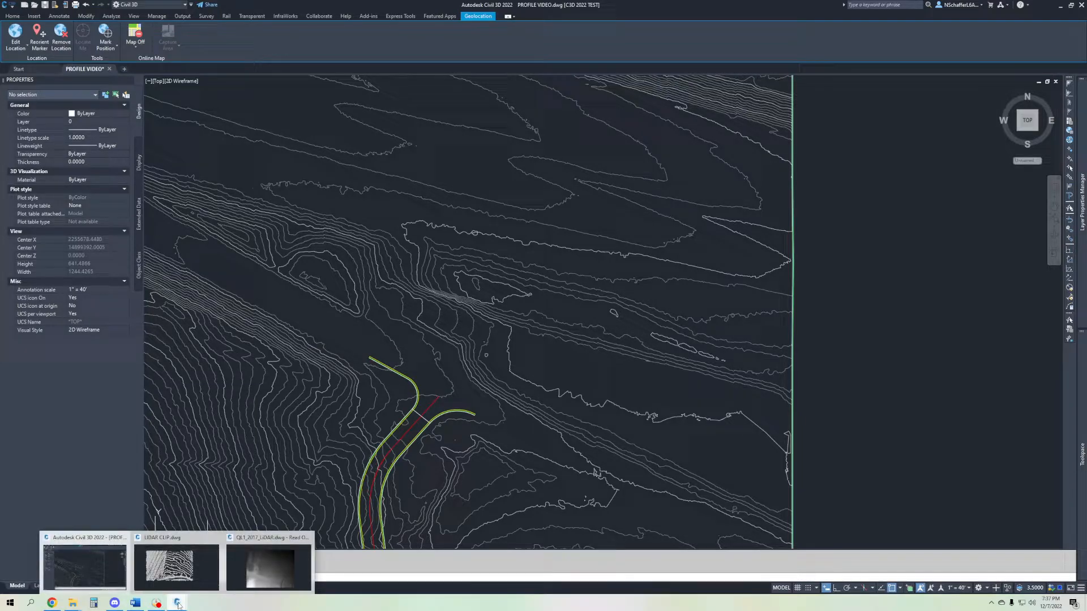
click(271, 557)
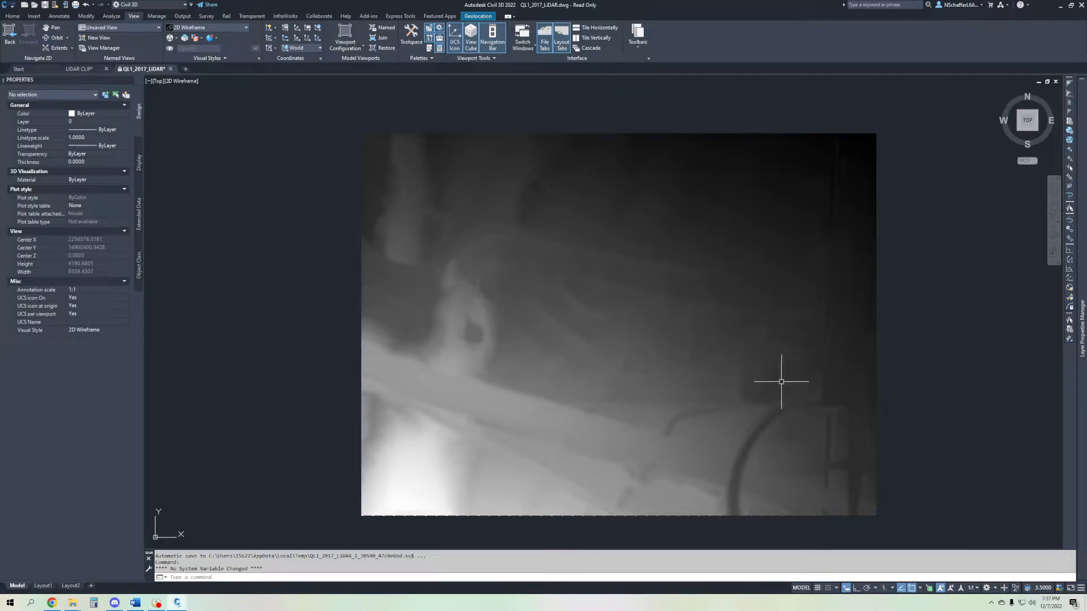
scroll(758, 404, up, 2)
middle_drag(844, 429, 800, 376)
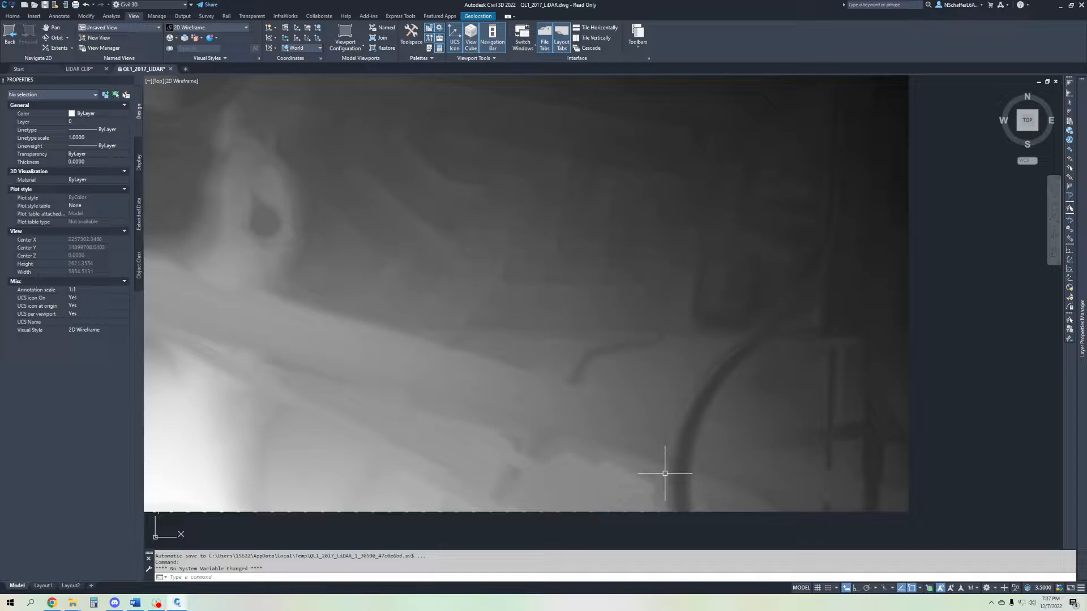
scroll(667, 430, down, 3)
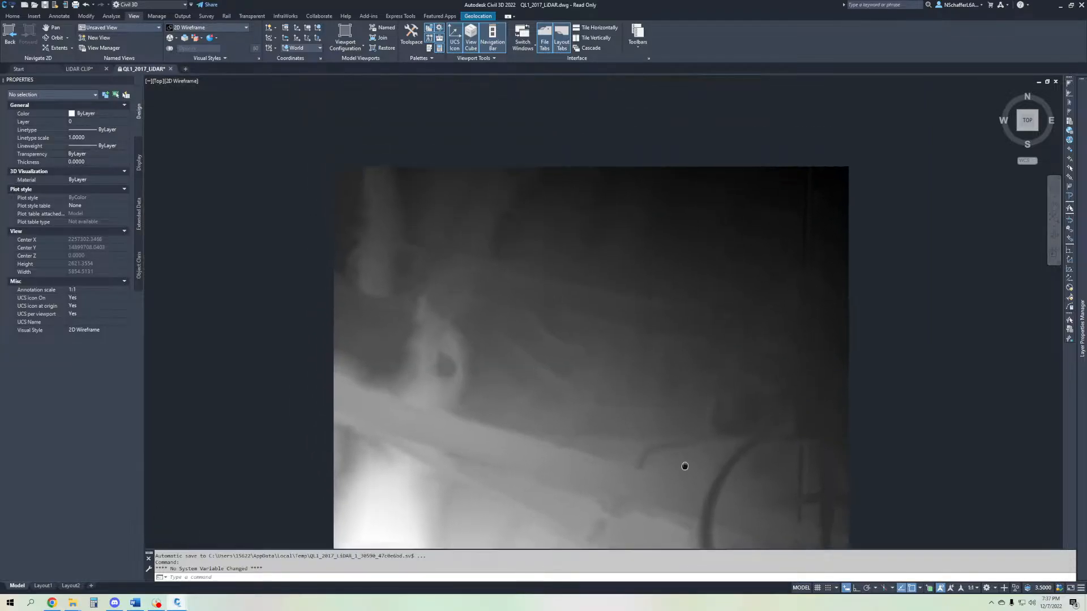
middle_drag(684, 468, 620, 419)
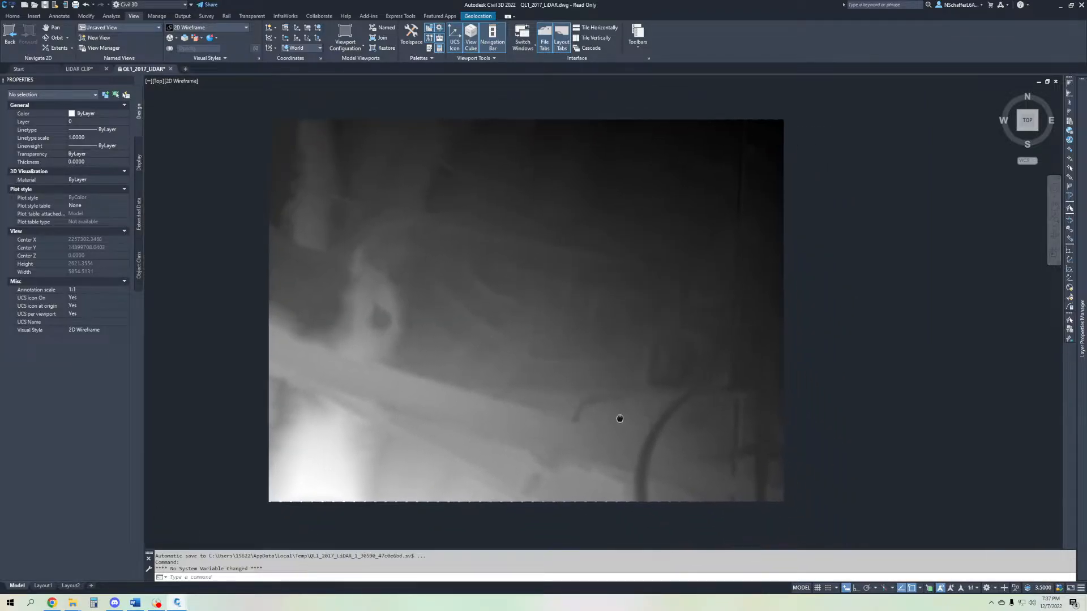
- Return to the PROFILE VIDEO drawing and review the building pad and access road on the existing surface
click(174, 605)
click(85, 572)
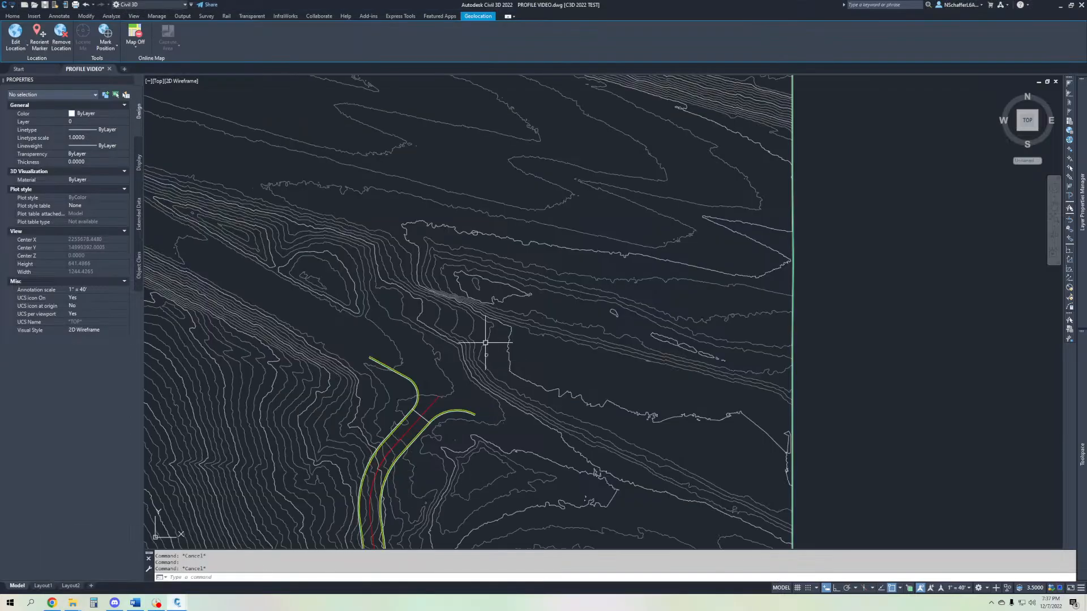
middle_drag(616, 349, 623, 352)
mouse_move(572, 304)
middle_down()
mouse_move(509, 235)
mouse_move(501, 261)
middle_up()
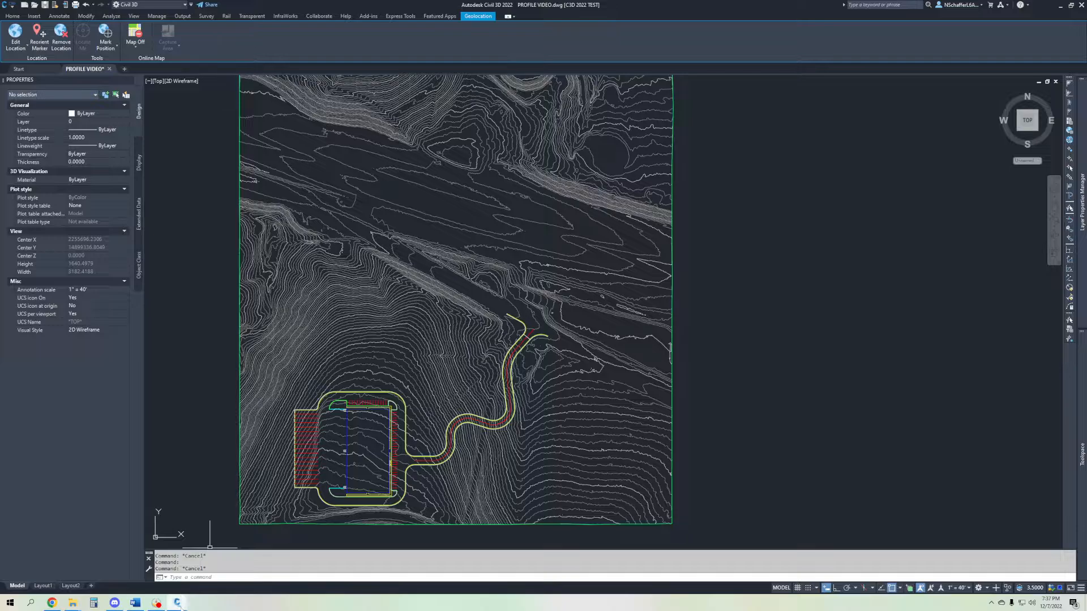
- Compare the greyscale elevation raster in the QL1_2017_LiDAR drawing with the surface contours in the PROFILE VIDEO drawing
mouse_move(178, 604)
click(267, 566)
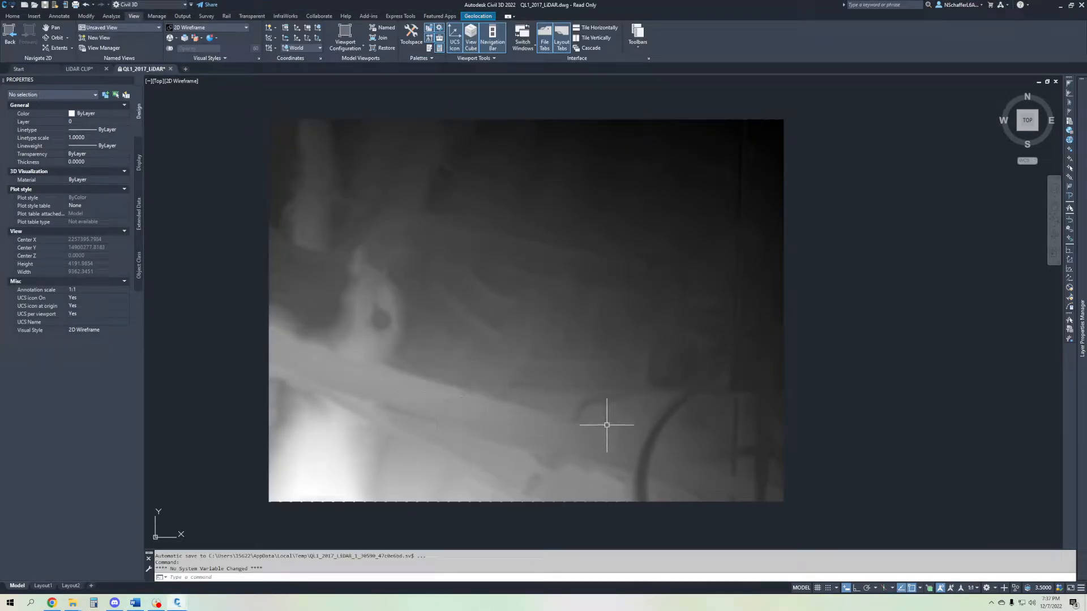
scroll(381, 317, up, 4)
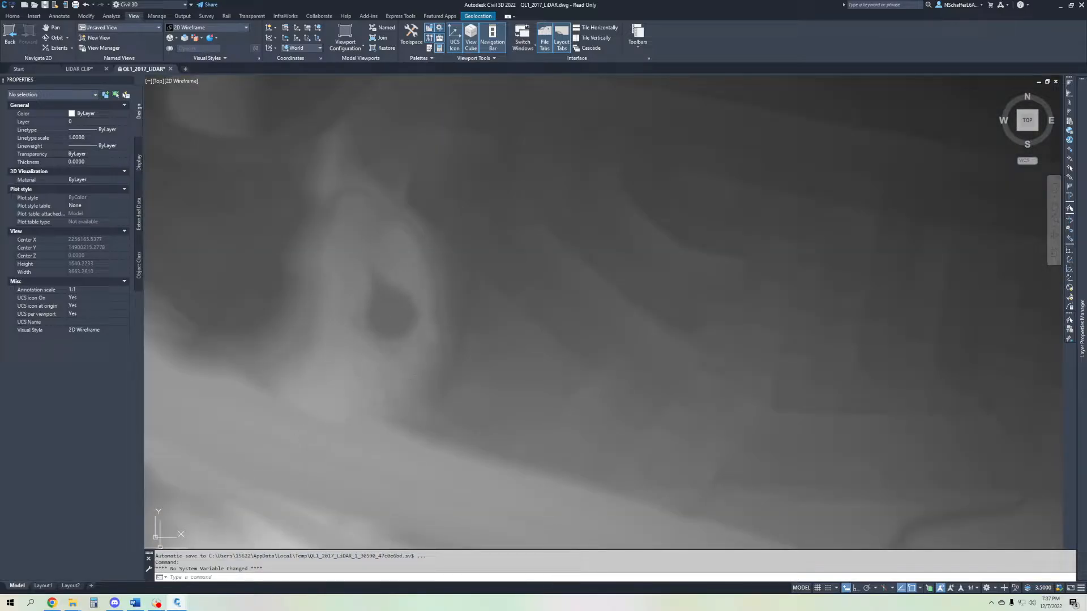
mouse_move(181, 604)
click(267, 562)
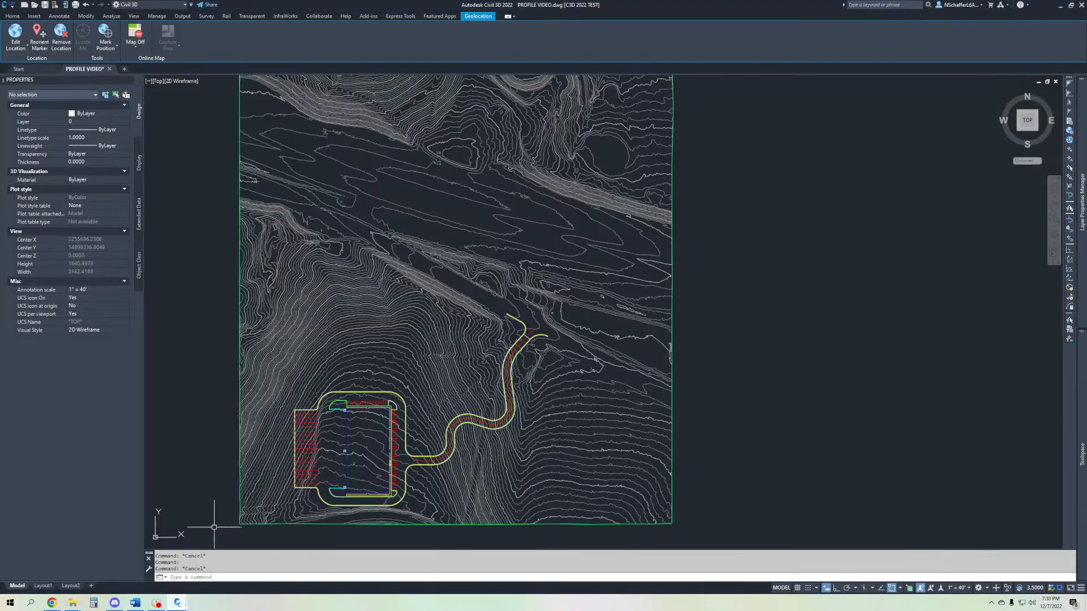
middle_drag(431, 292, 413, 382)
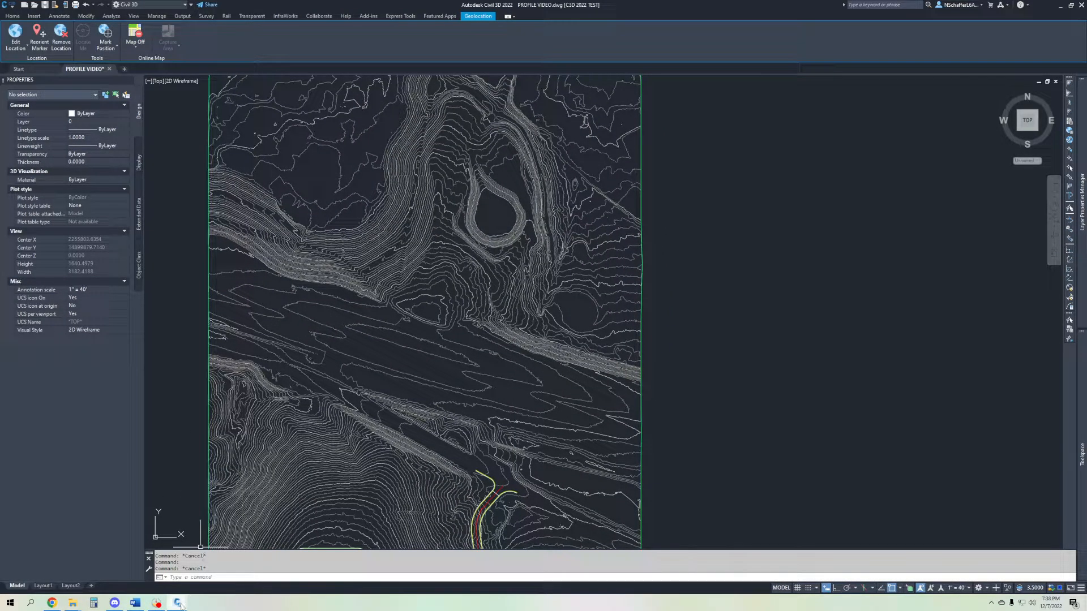
mouse_move(194, 597)
scroll(403, 312, down, 5)
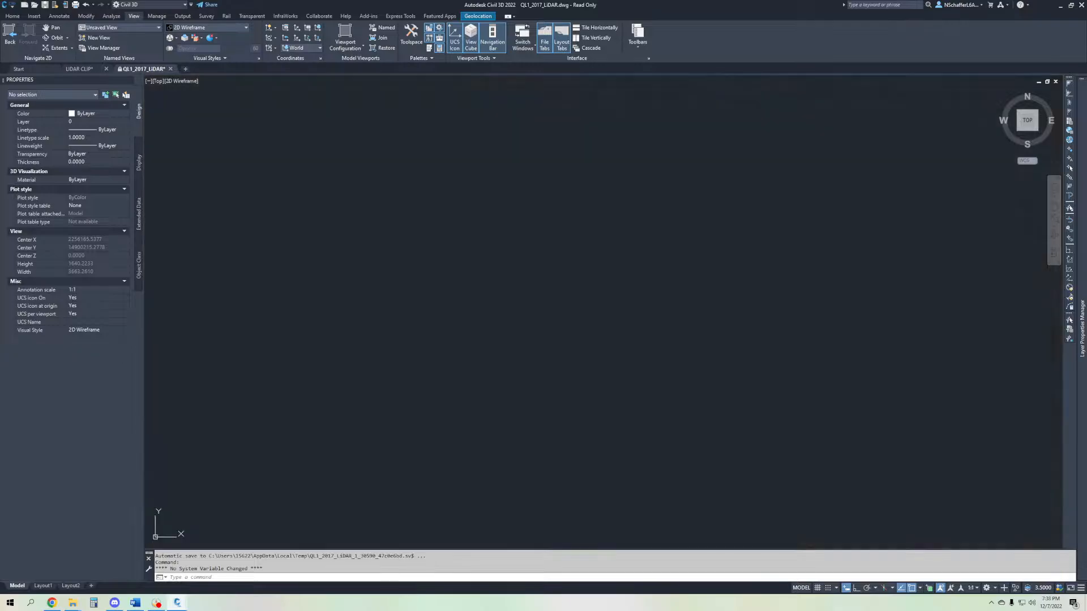
scroll(427, 364, up, 2)
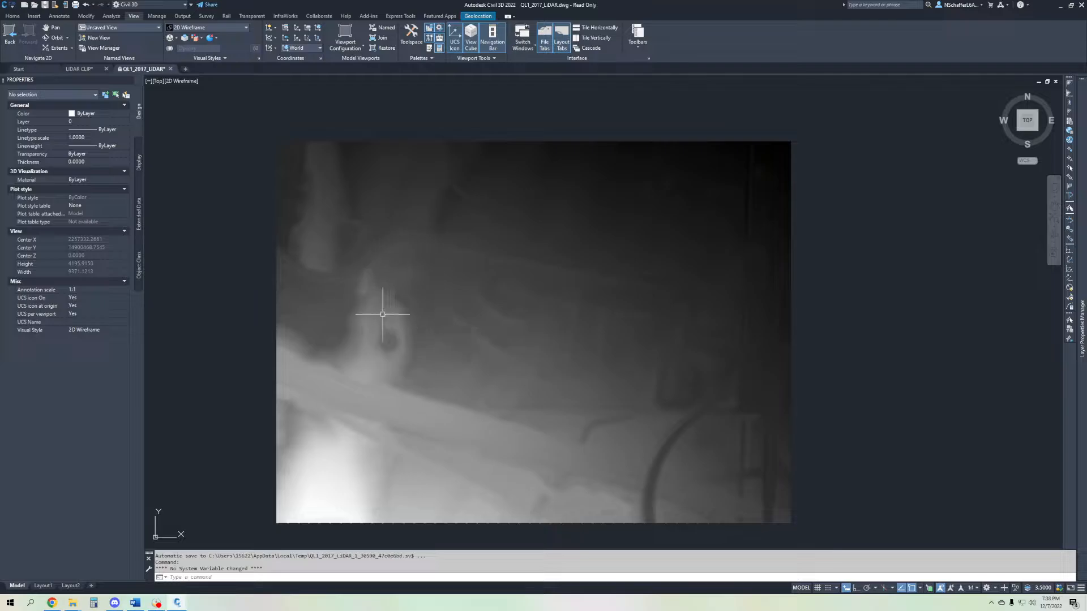
- Switch to the LIDAR CLIP drawing and inspect the properties and elevations of several individual contour polylines
click(76, 69)
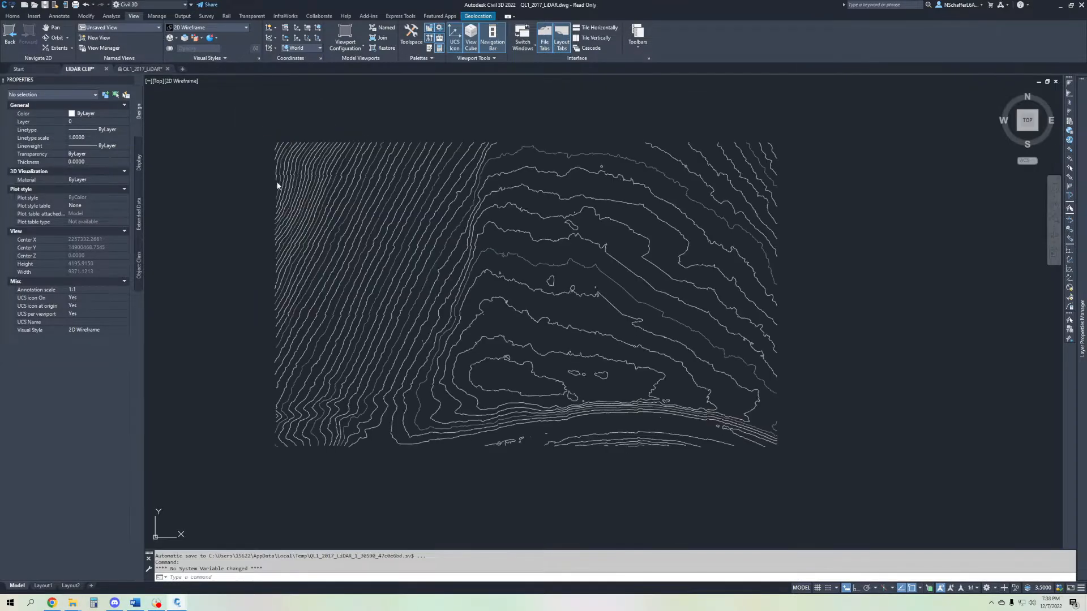
click(595, 243)
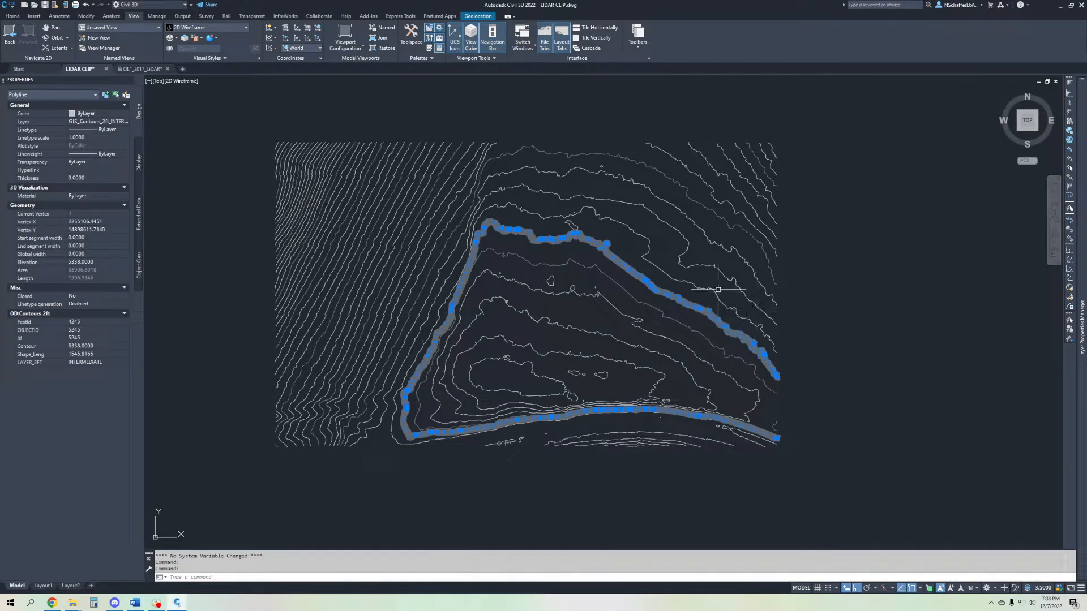
key(Escape)
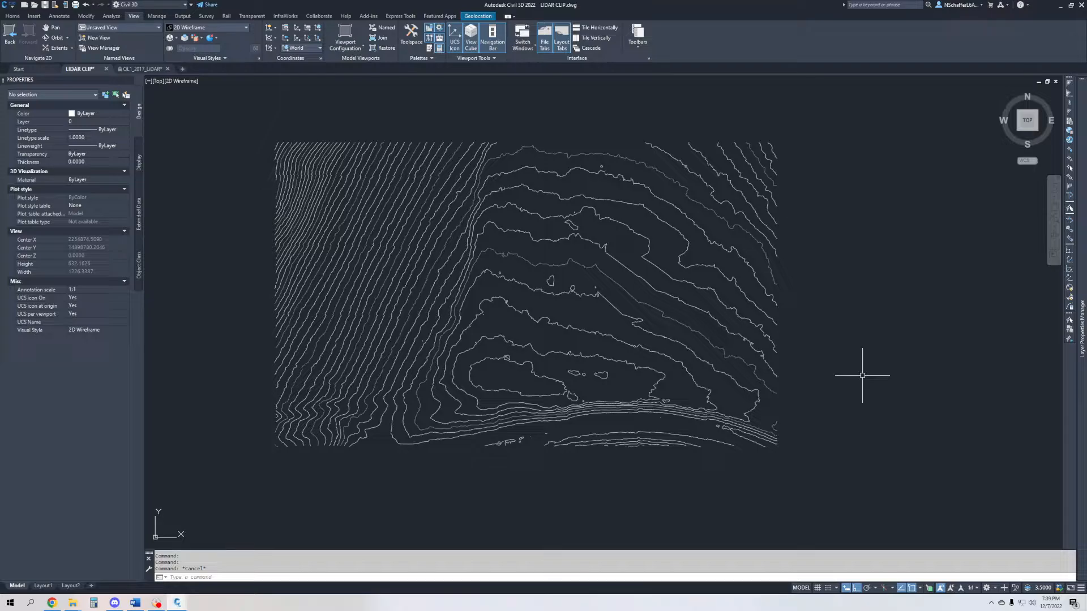
click(637, 317)
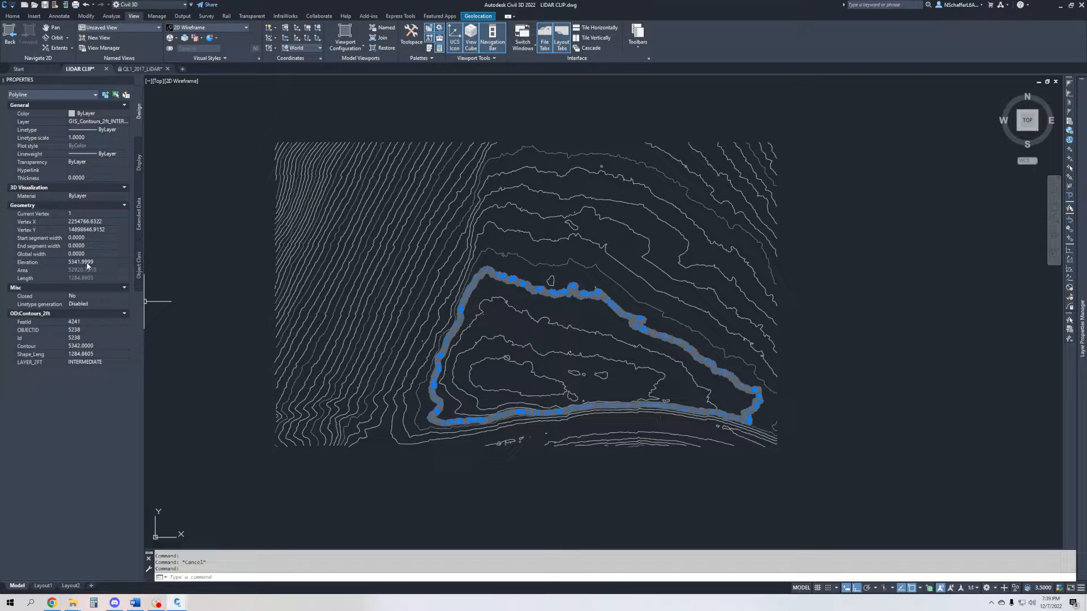
key(Escape)
click(517, 344)
key(Escape)
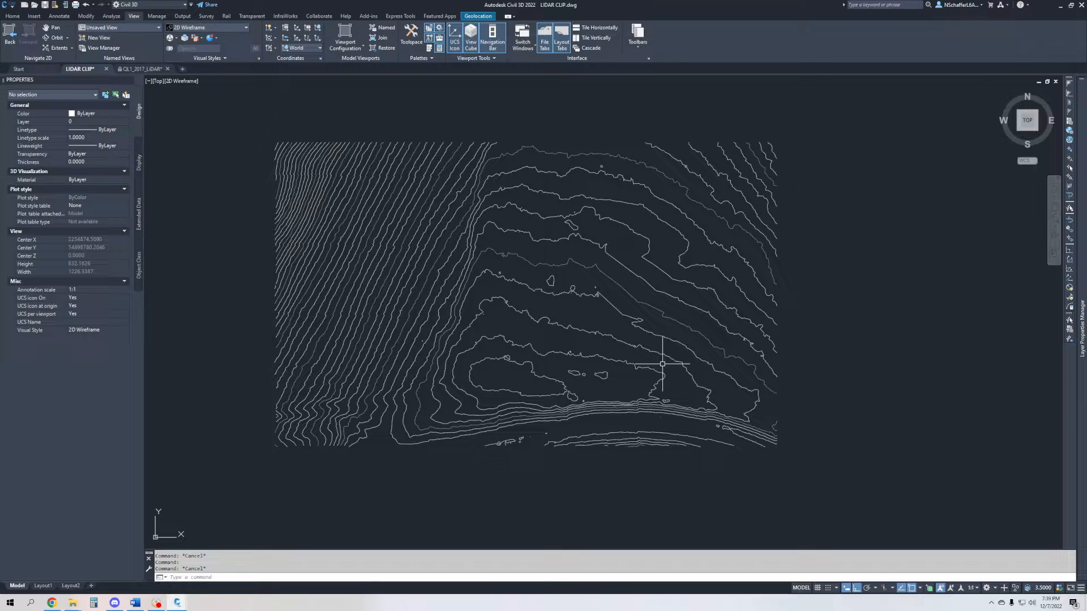
- Examine the shape and elevation of the contour that jogs before running diagonally down the slope, and clear the selection
scroll(655, 262, up, 6)
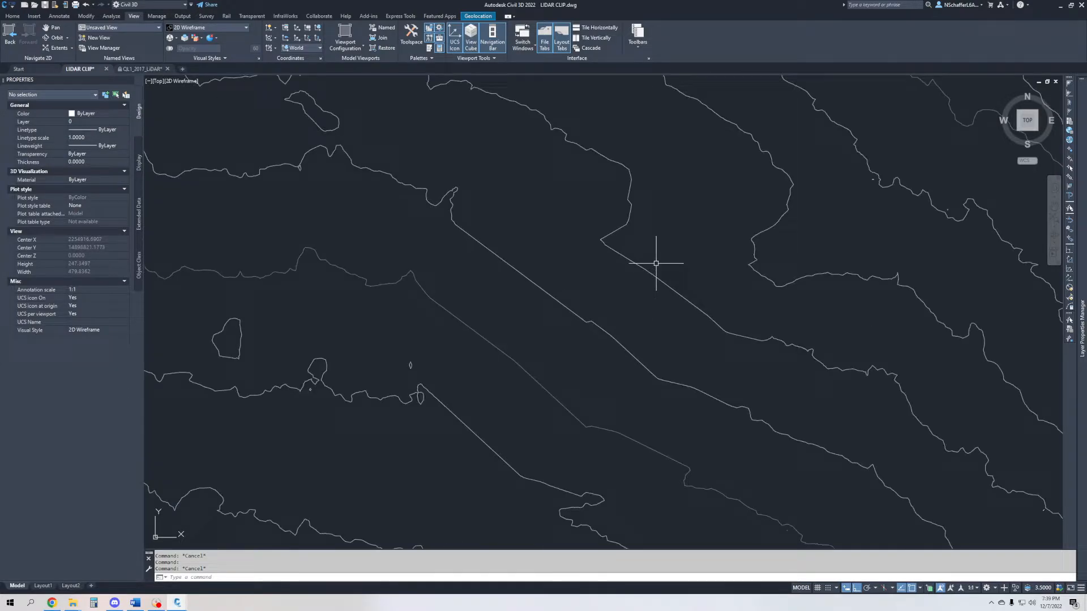
click(689, 282)
click(670, 301)
scroll(585, 274, down, 3)
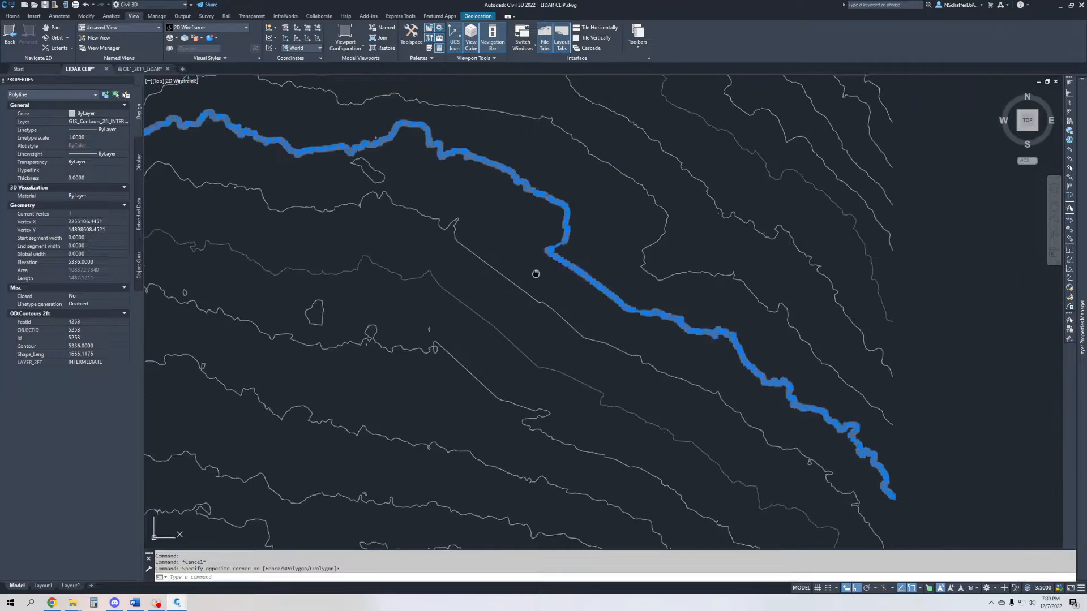
middle_drag(516, 289, 487, 305)
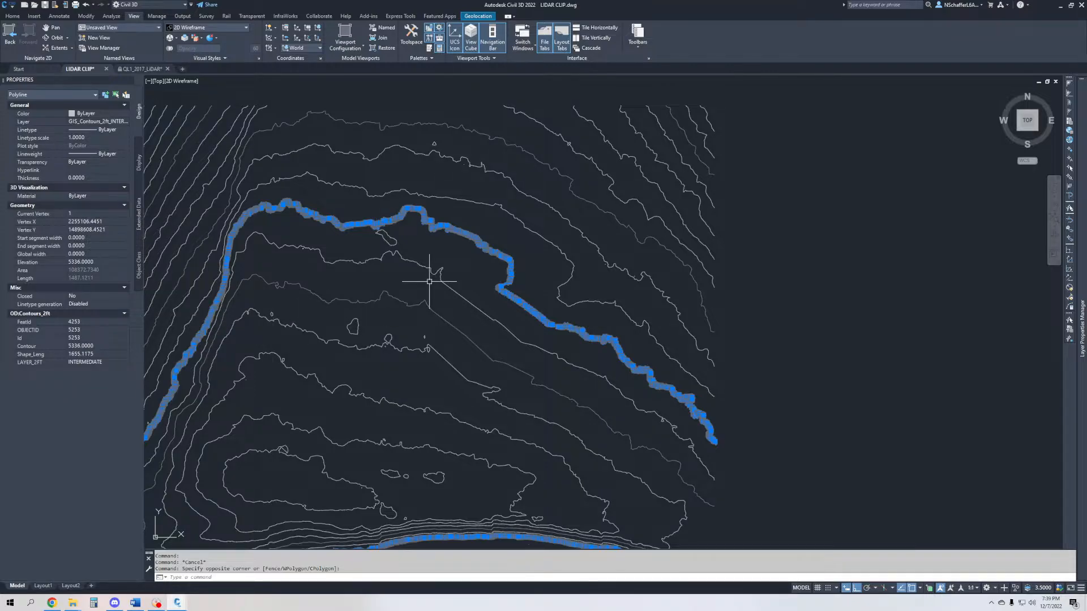
key(Escape)
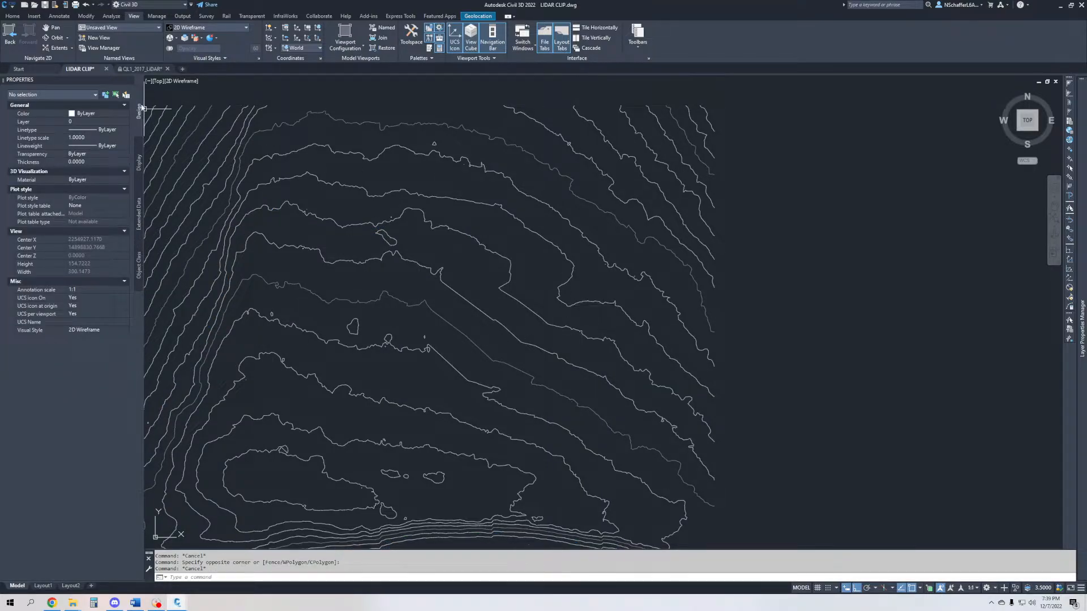
- Start a new TIN surface in the LIDAR CLIP drawing and assign it to a newly created layer named X-EG
click(14, 16)
scroll(699, 249, down, 6)
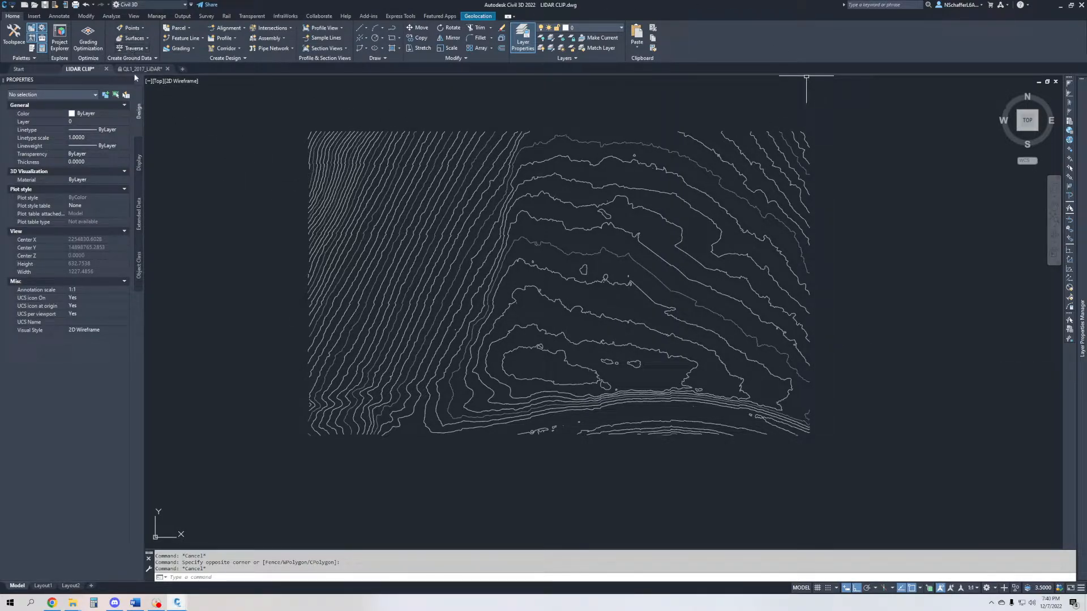
click(143, 39)
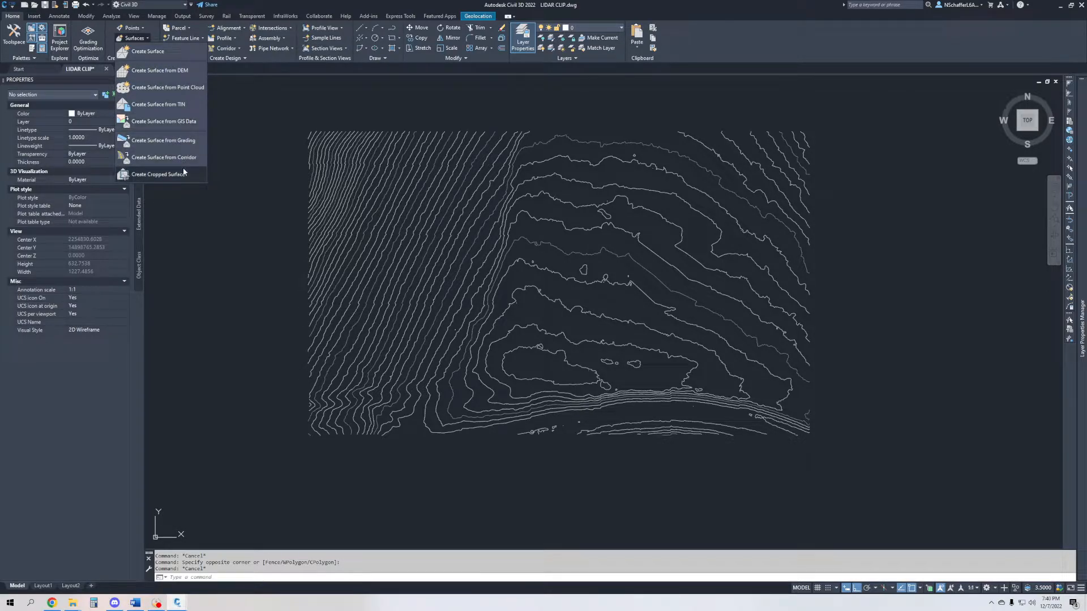
click(176, 50)
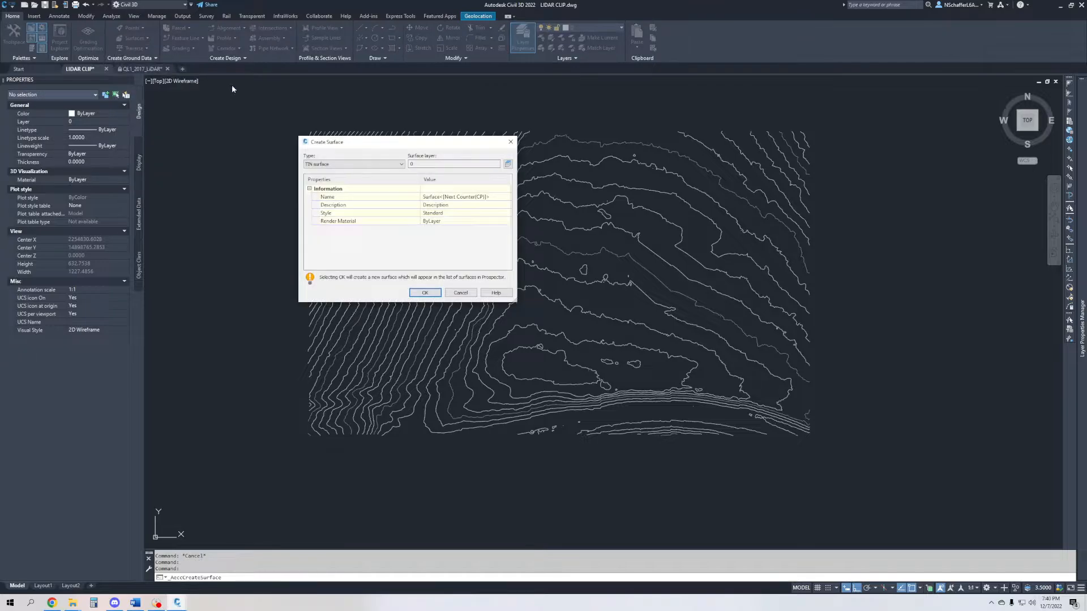
click(507, 164)
click(455, 203)
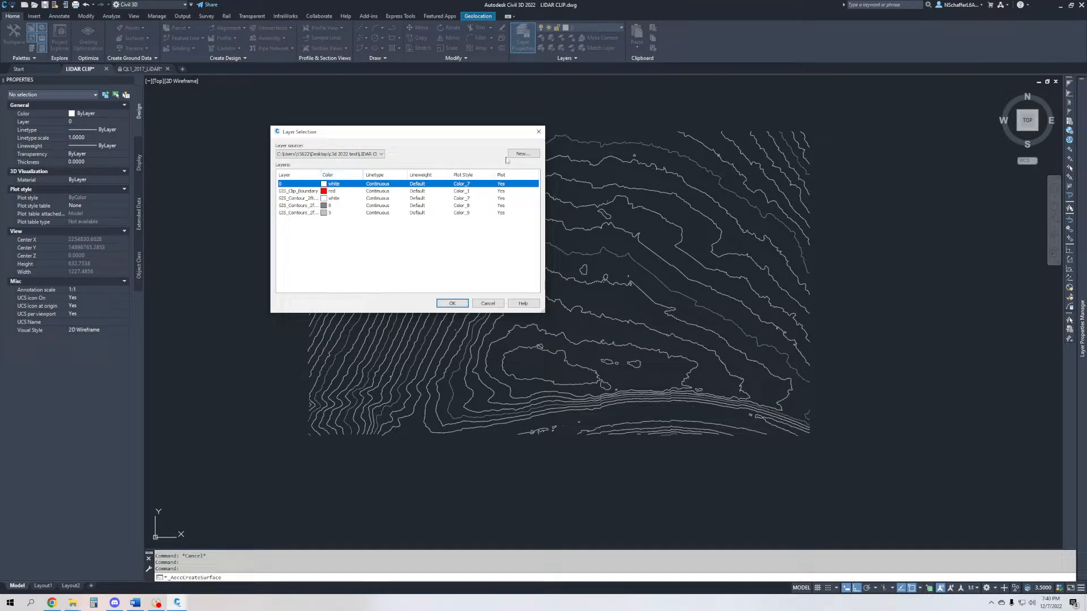
click(523, 154)
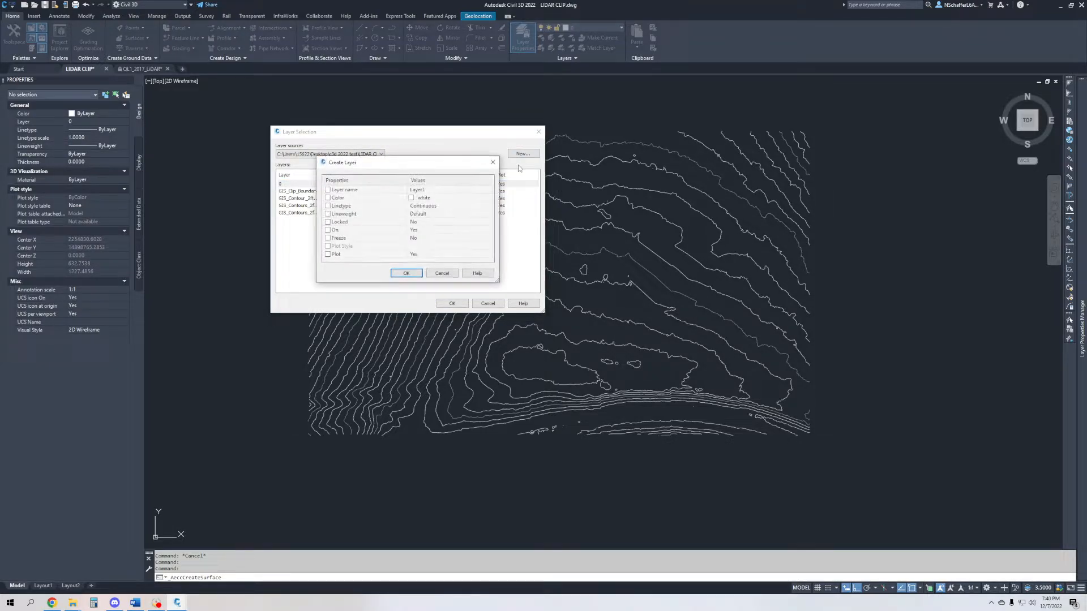
click(453, 188)
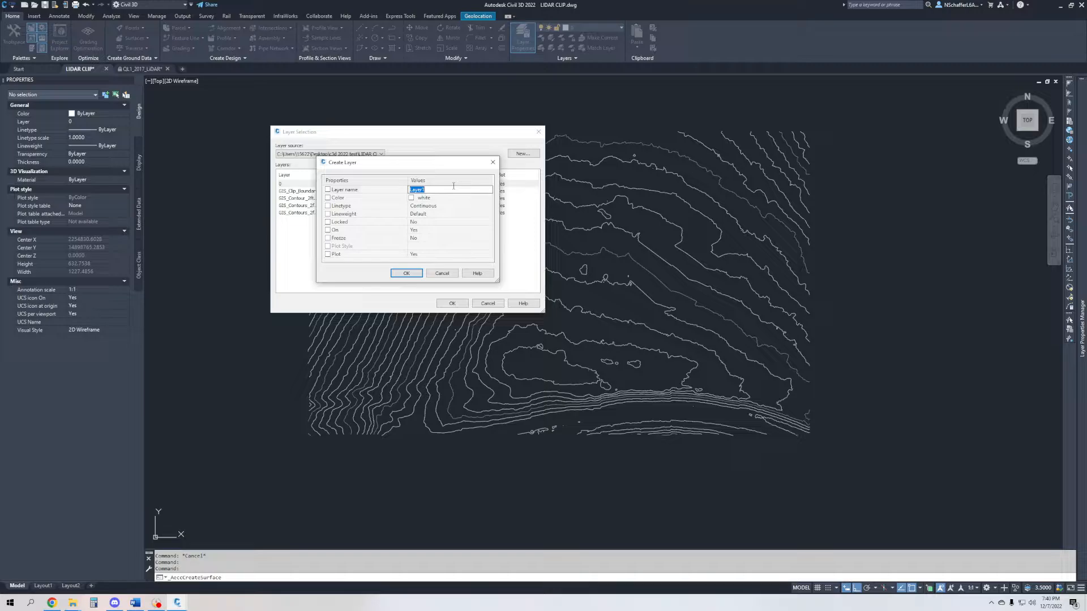
key(BackSpace)
text(EG)
text(EG)
click(406, 272)
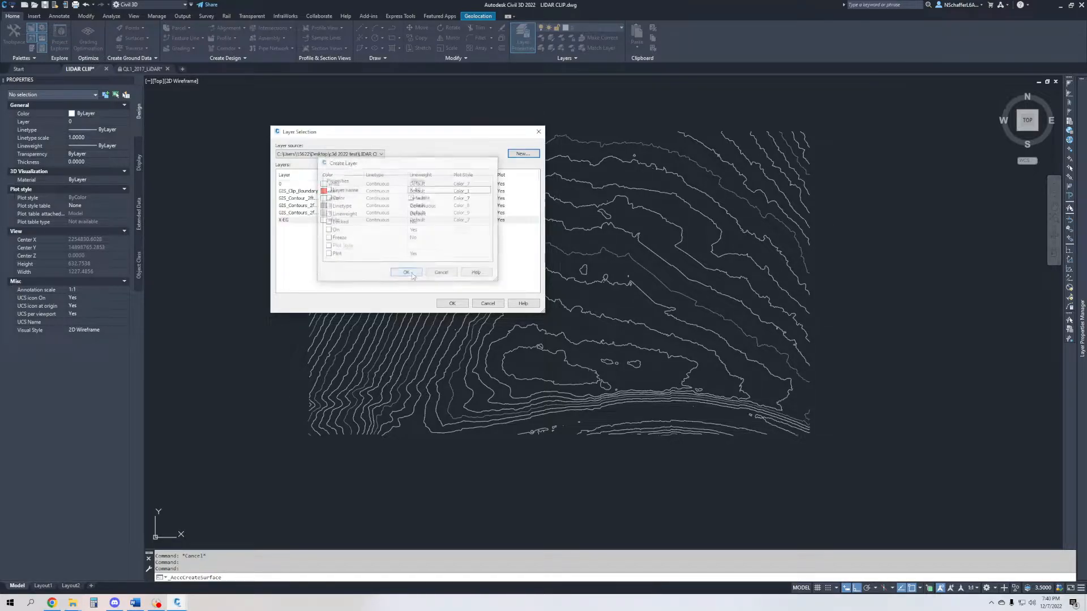
click(452, 304)
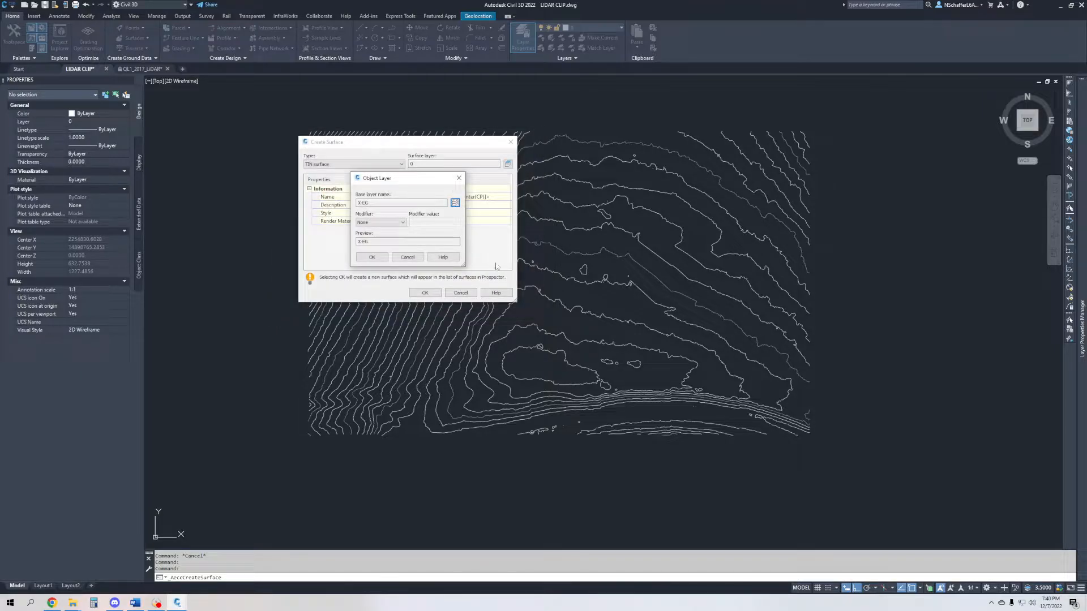
click(372, 257)
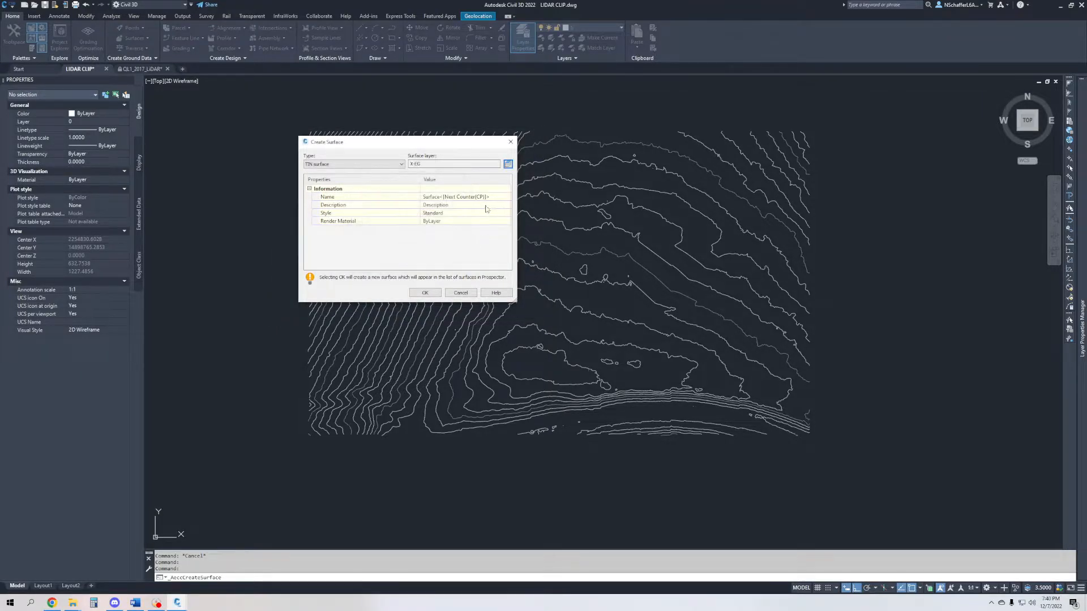
- Name the surface EXISTING GRADE, keep the Standard surface style and create it
click(491, 197)
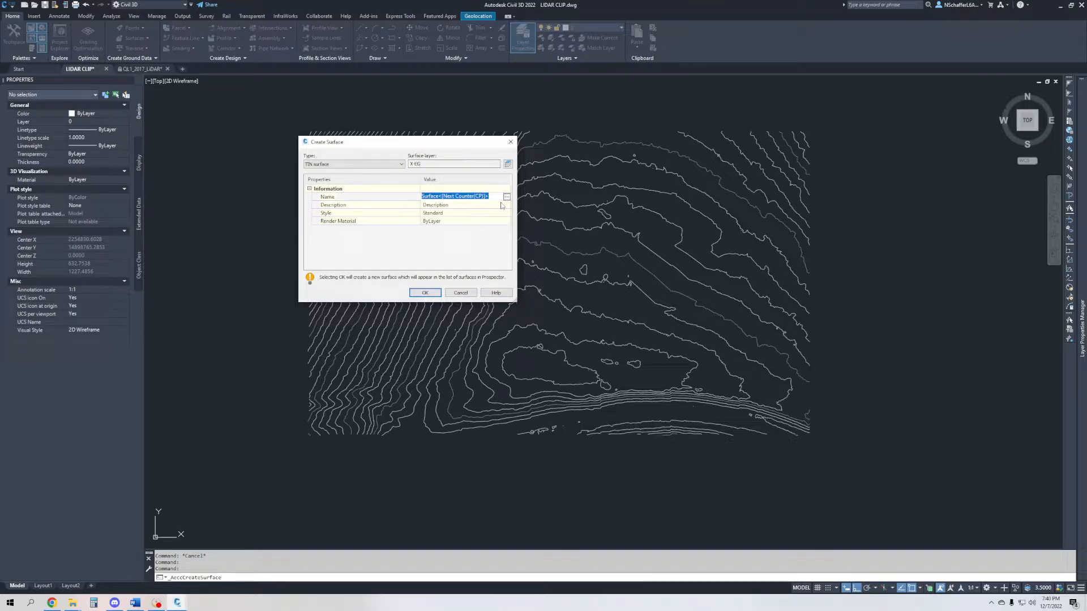
text(EXISTING GRADE)
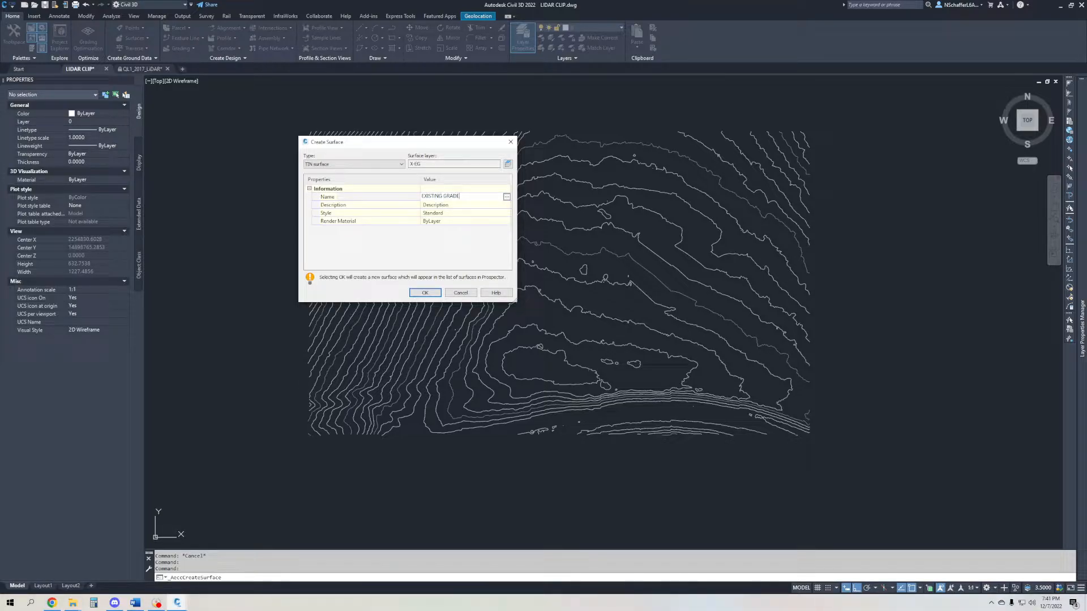
key(Return)
click(463, 214)
click(507, 213)
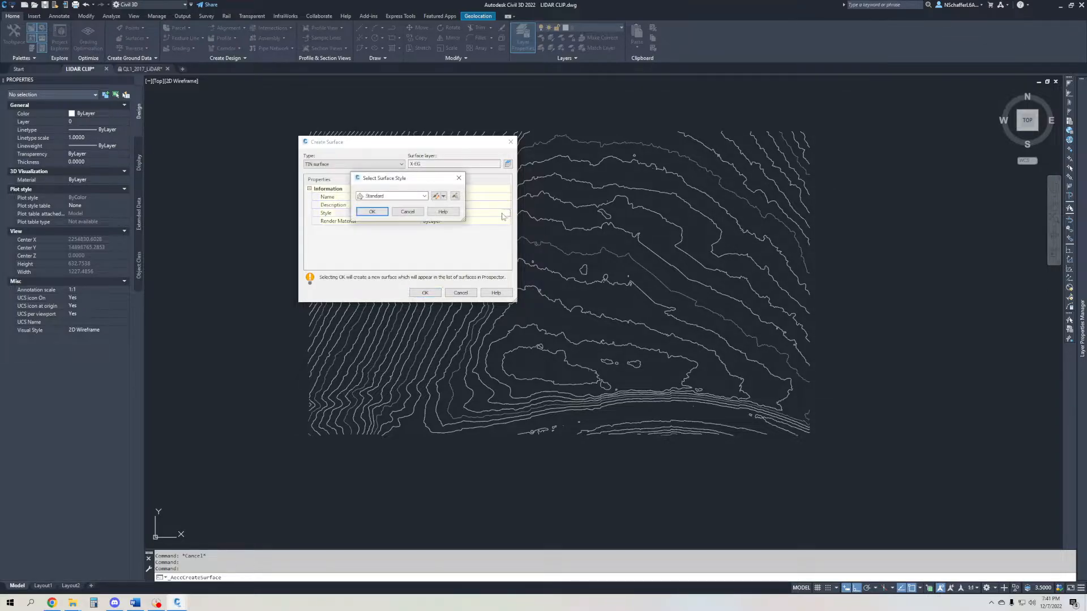
click(416, 196)
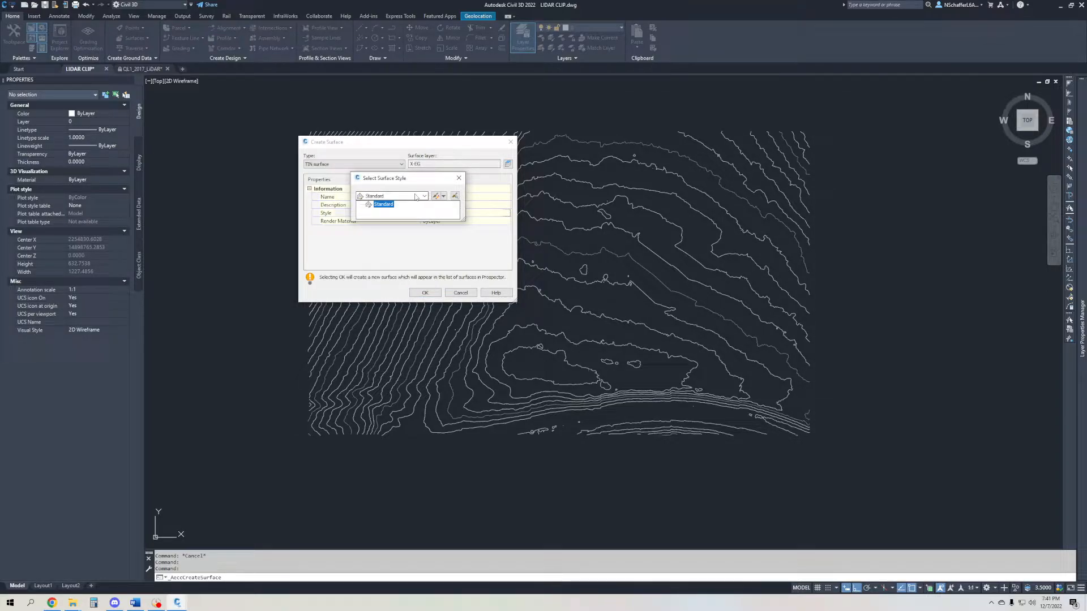
click(415, 197)
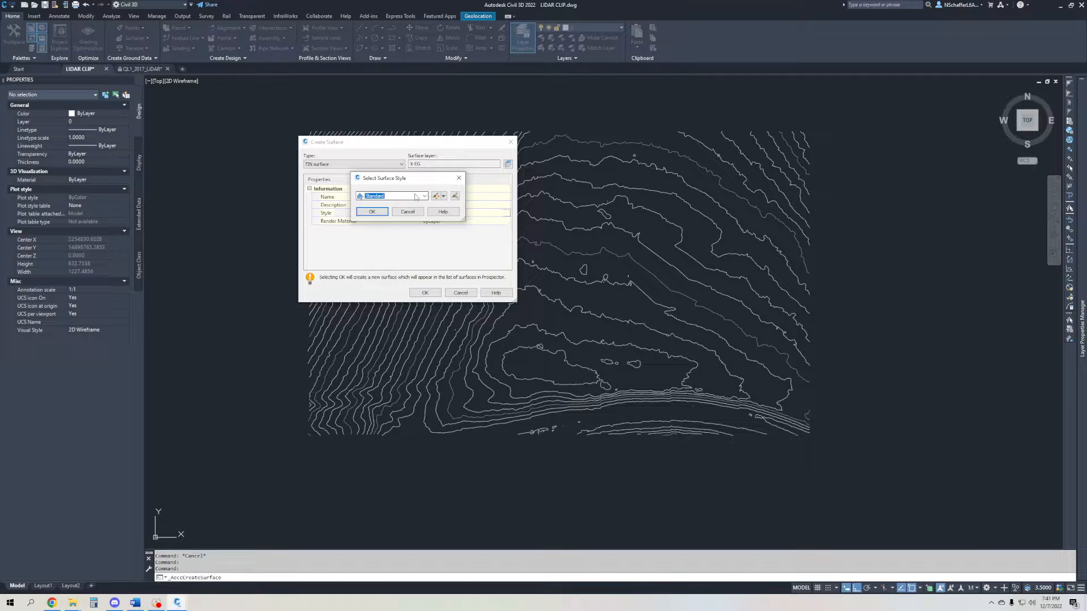
click(371, 212)
click(425, 292)
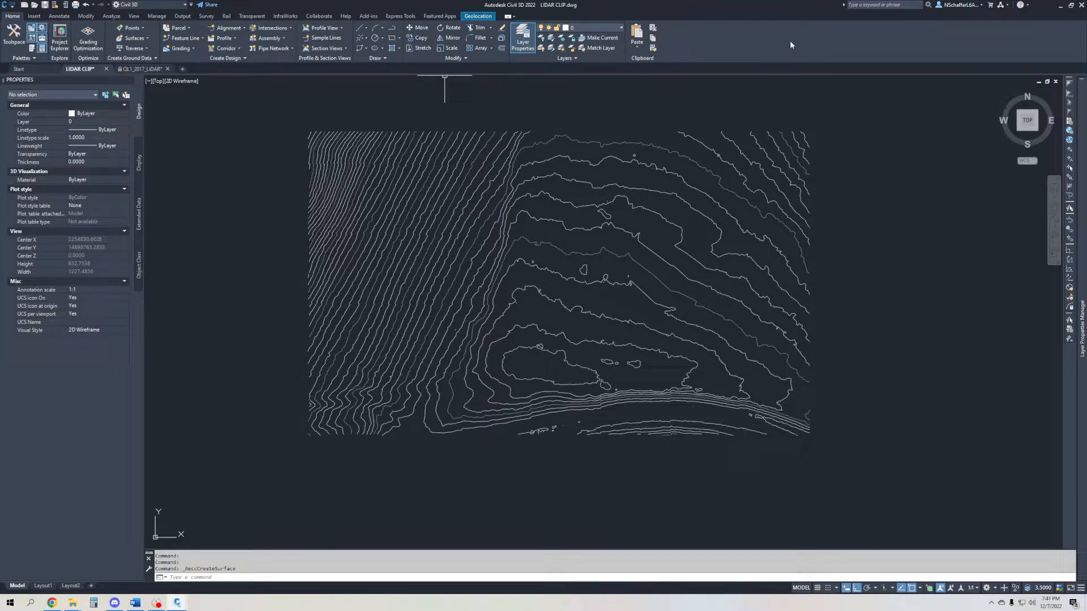
- Display the LIDAR CLIP drawing's surface data and expand the definition items of the EXISTING GRADE surface
click(19, 42)
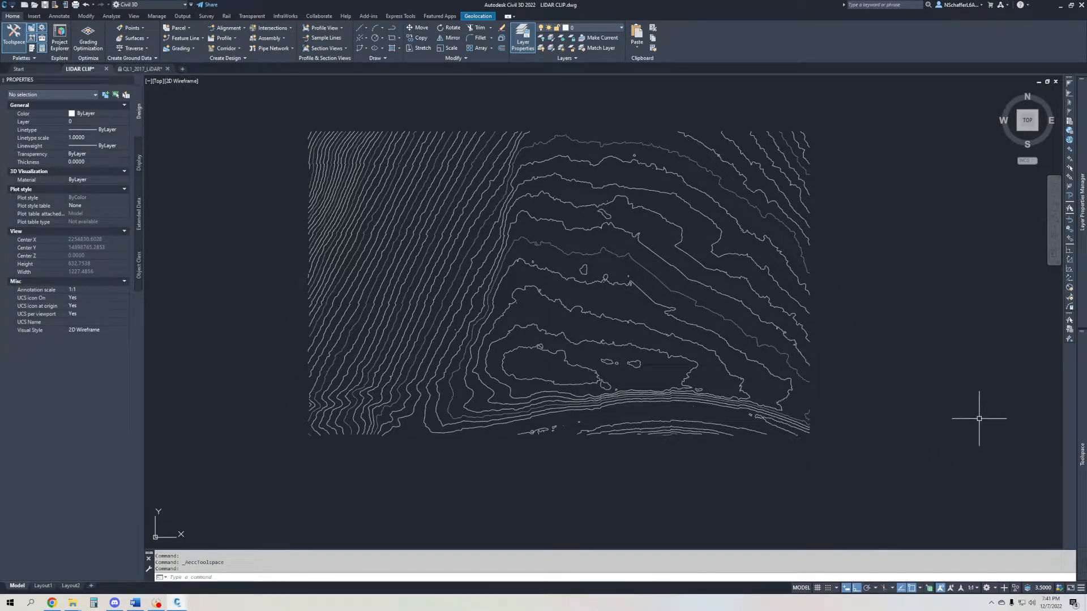
mouse_move(1078, 417)
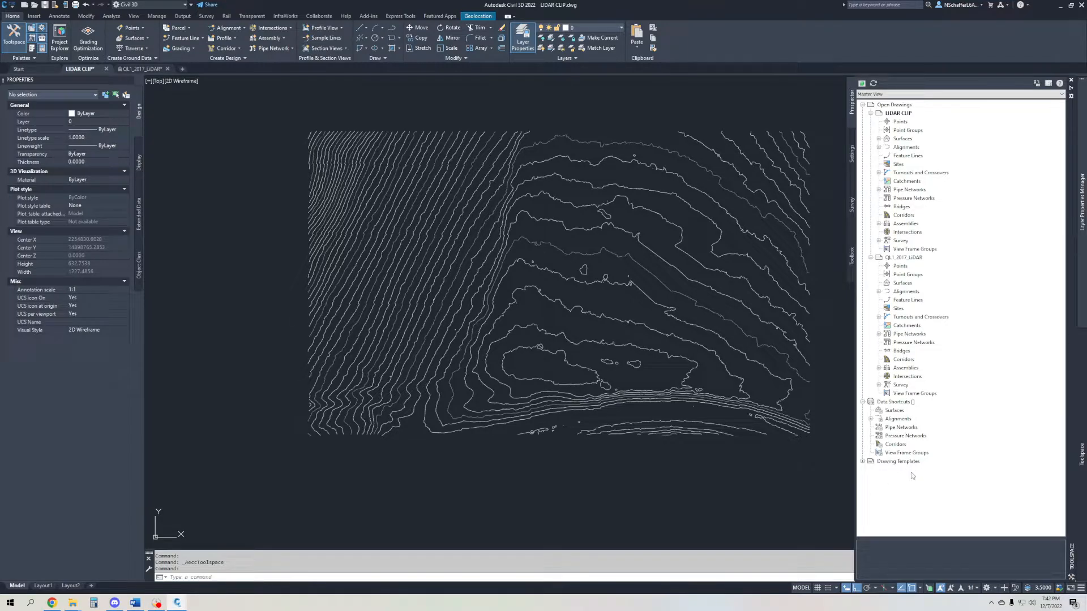
click(878, 139)
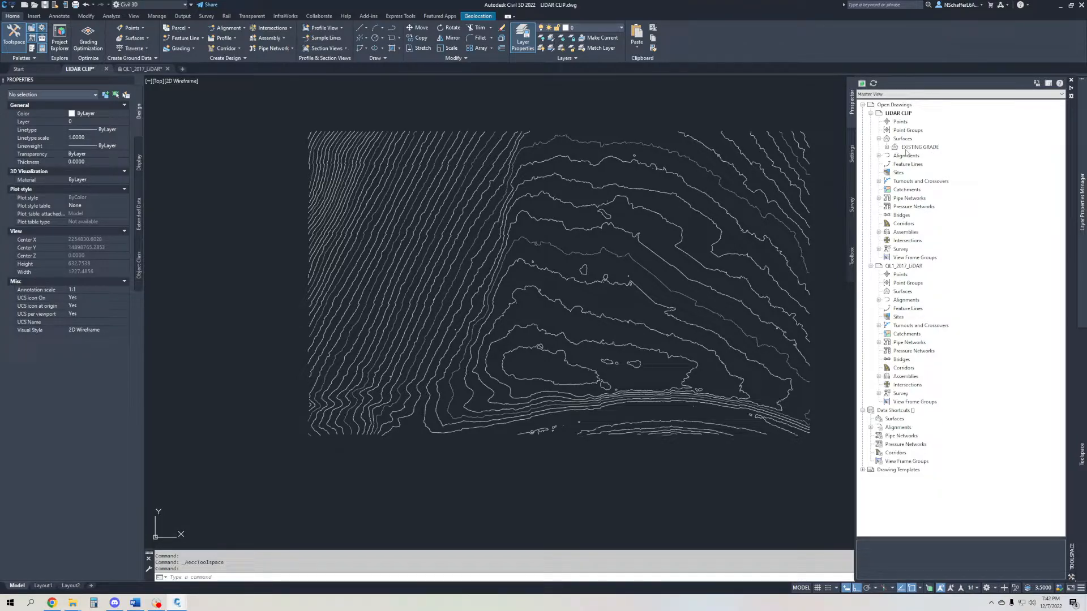
click(887, 147)
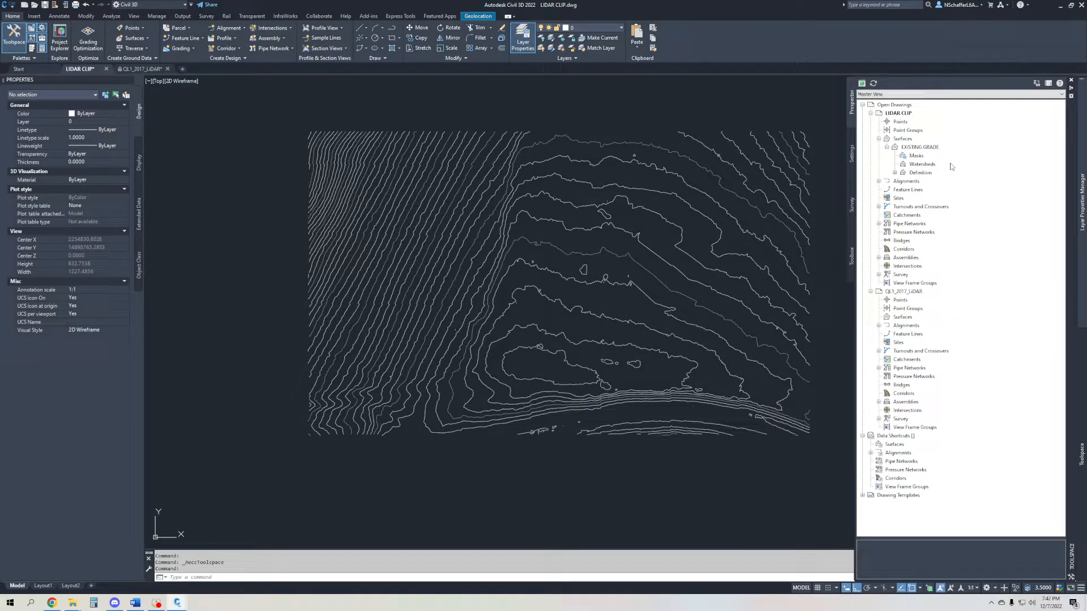
click(916, 156)
click(932, 165)
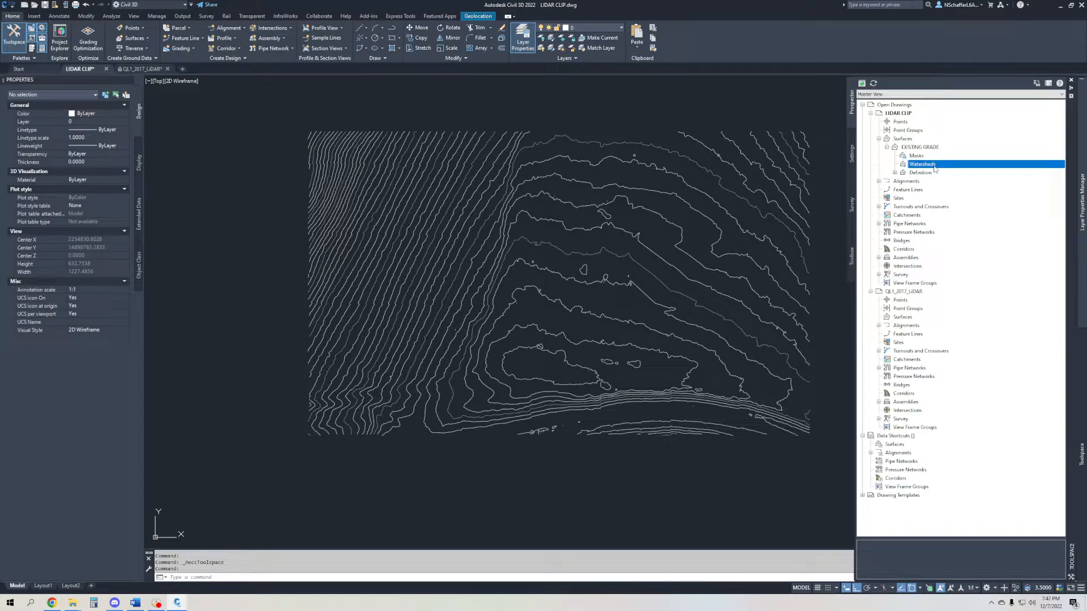
click(894, 173)
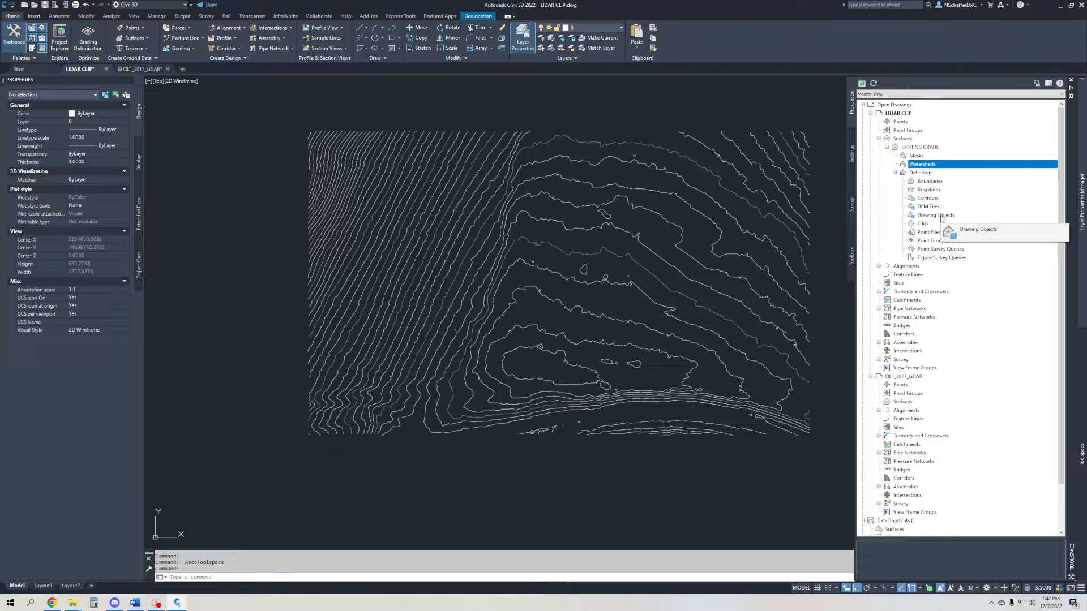
- Begin adding contour data to the EXISTING GRADE definition, with a weeding distance of 1 and the other factors unchanged
click(934, 199)
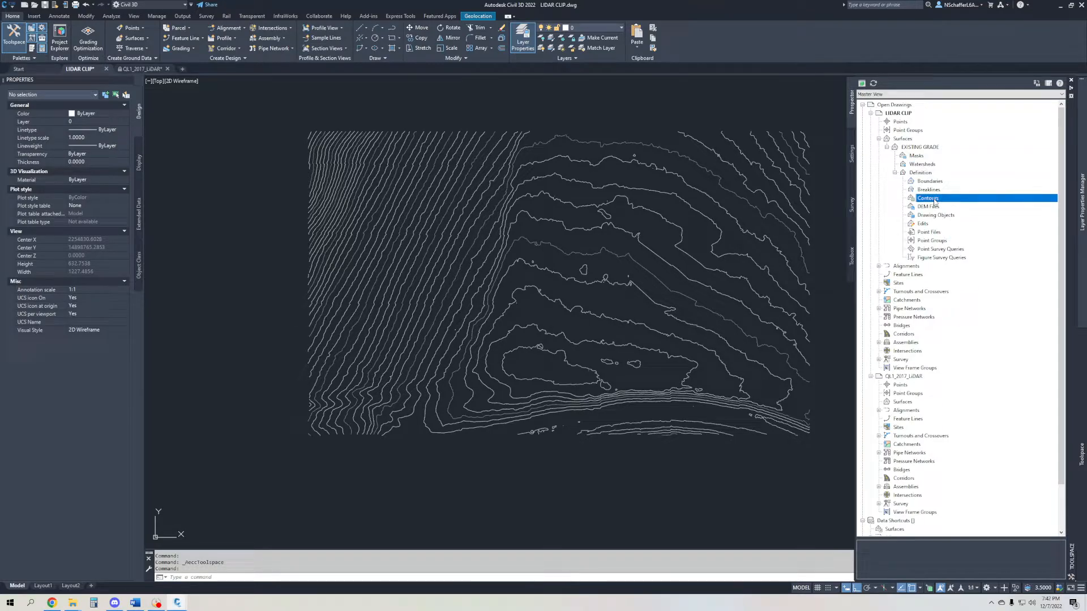
right_click(934, 200)
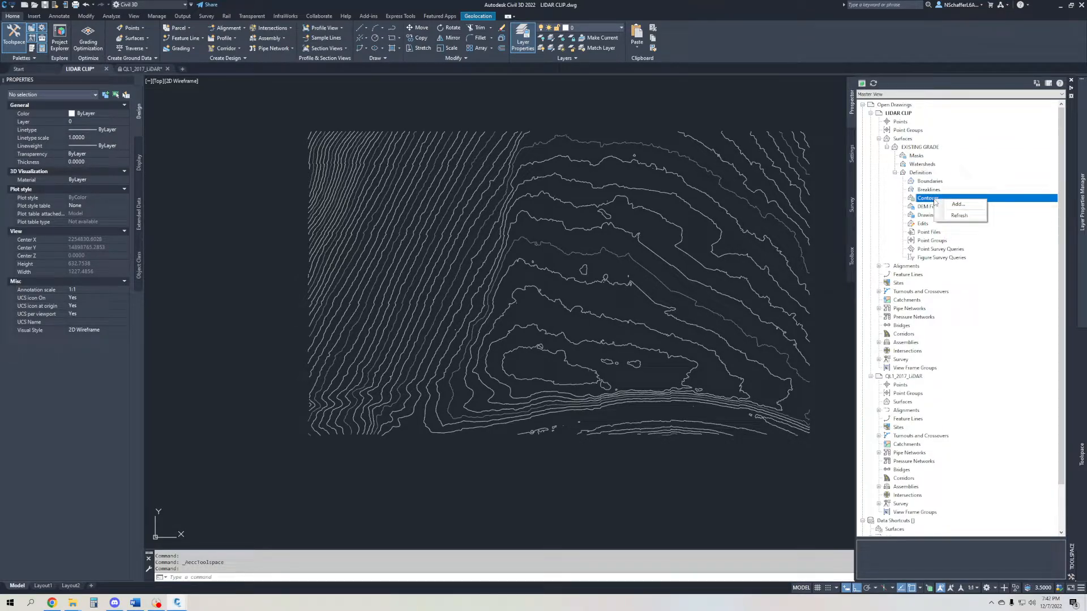
click(958, 204)
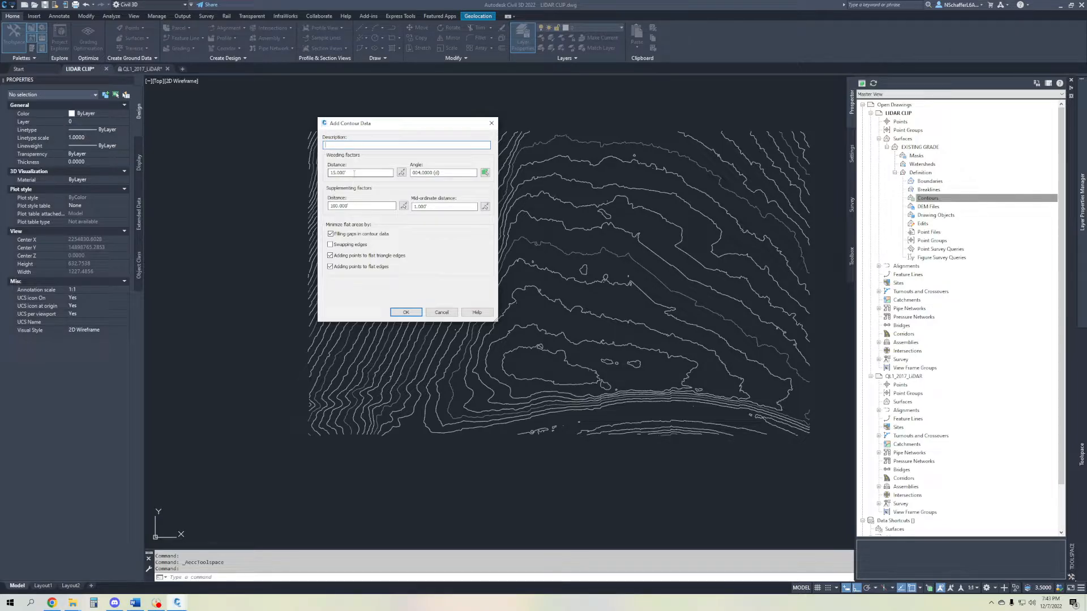
drag(353, 173, 328, 173)
text(10)
click(446, 207)
click(405, 312)
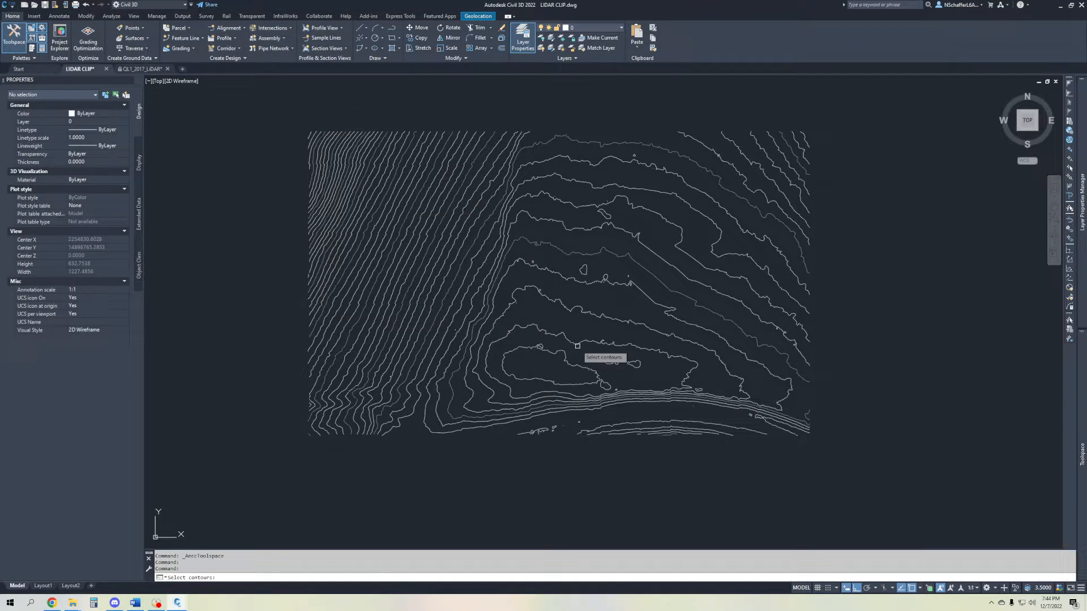
- Select all contour polylines in the drawing as the contour data and build the surface from them
click(855, 105)
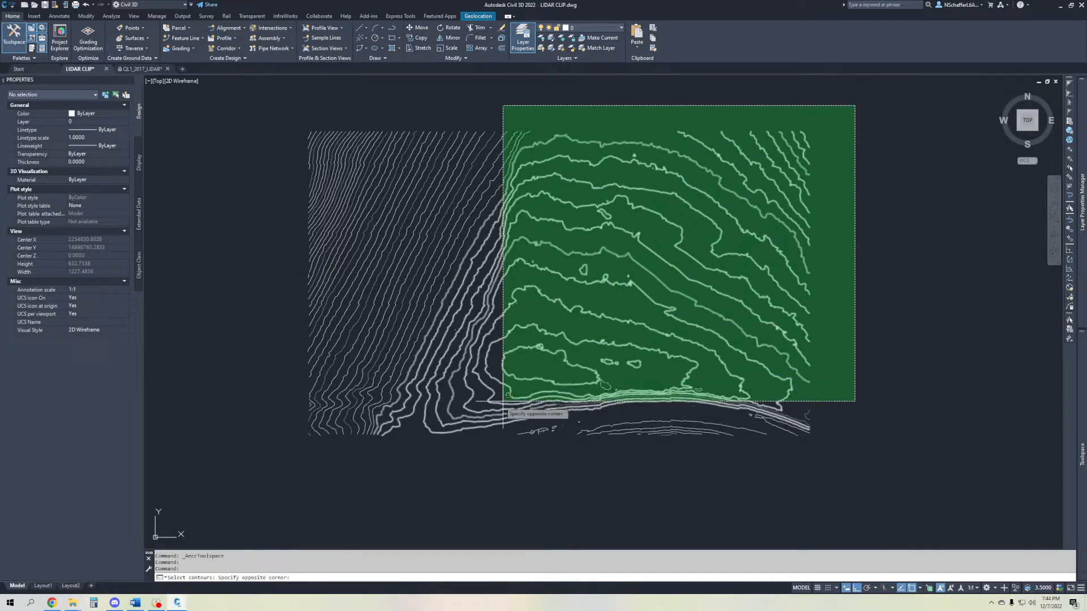
click(225, 461)
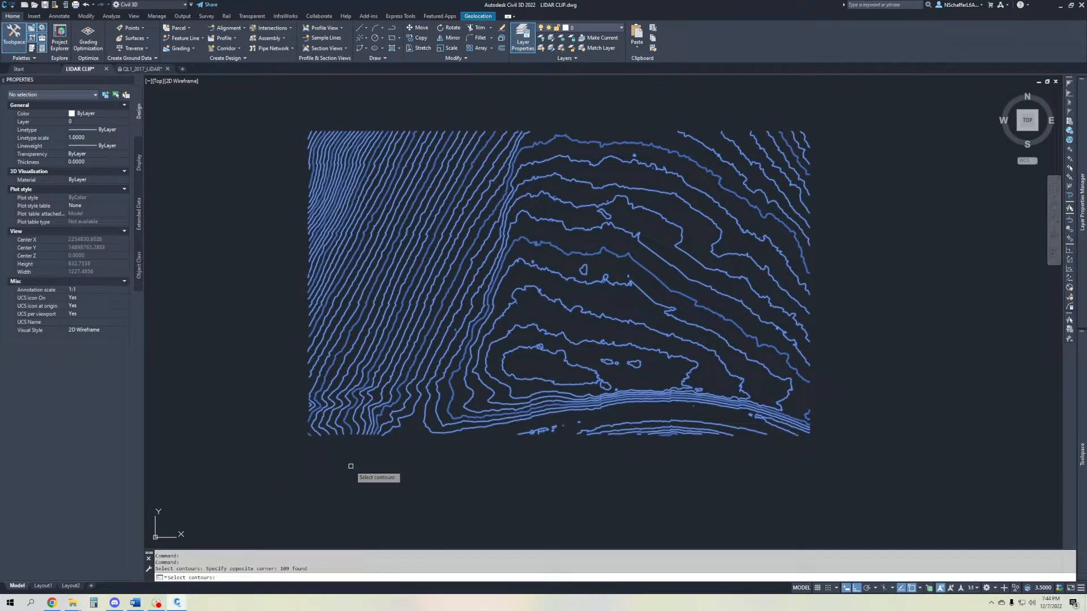
key(Return)
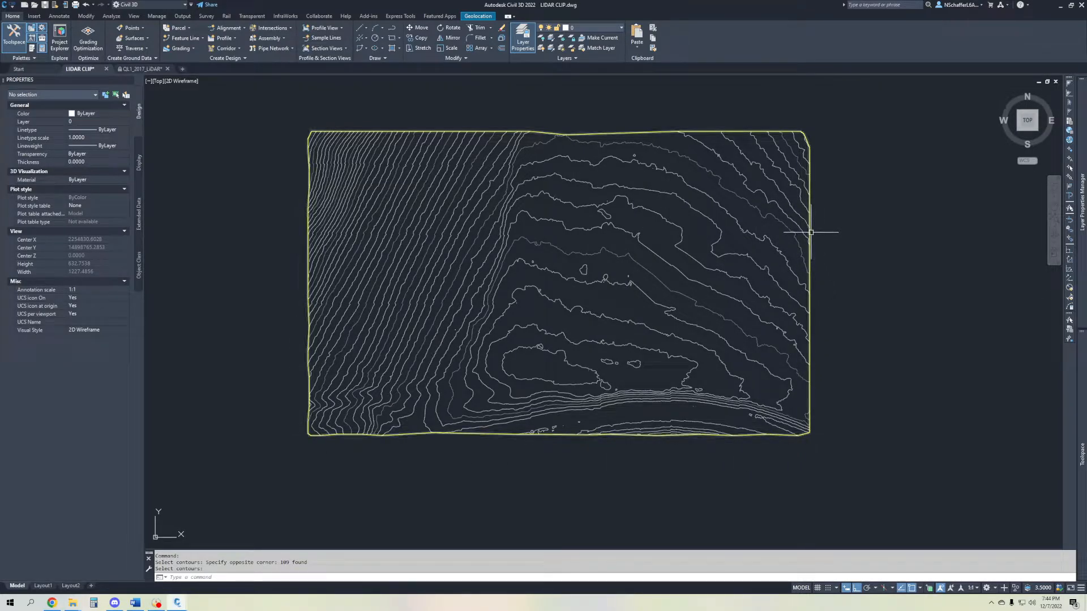
mouse_move(808, 231)
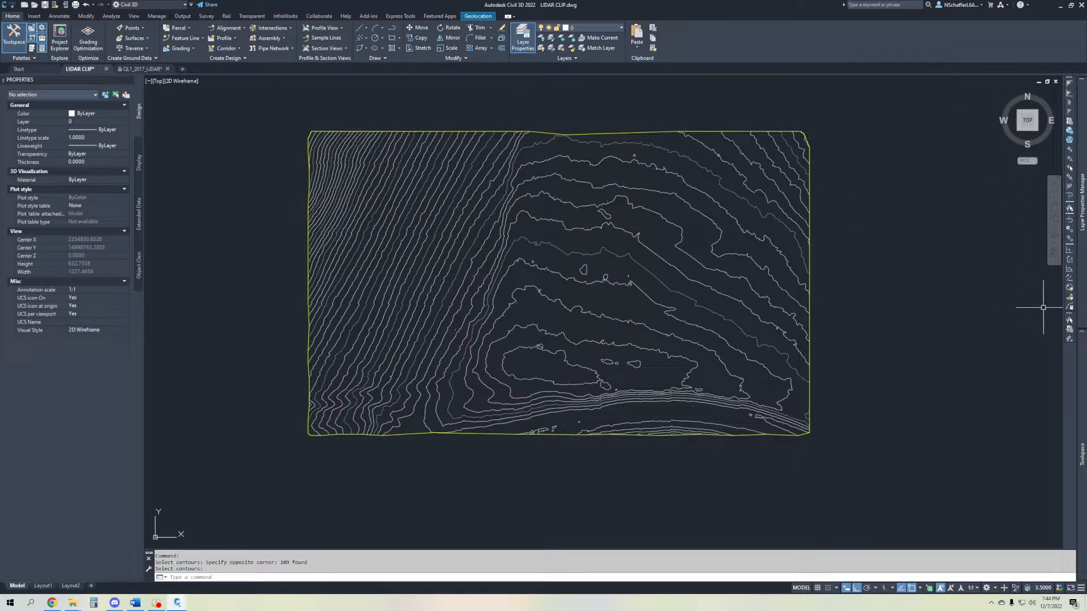
- Freeze the GIS_Contours_2ft_INDEX and GIS_Contours_2ft_INTERMEDIATE layers
mouse_move(1081, 201)
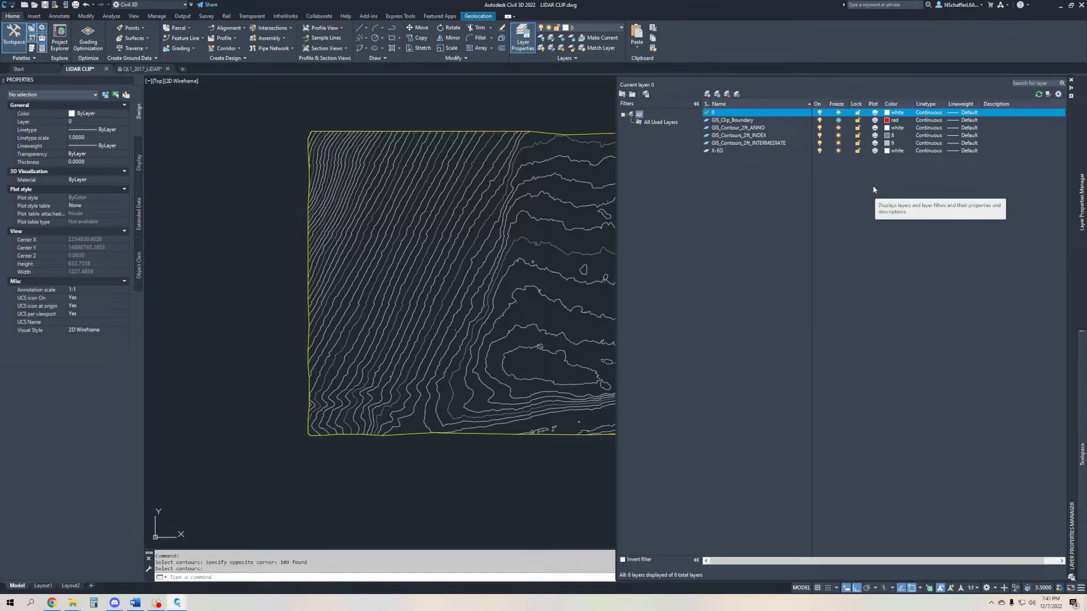
click(771, 136)
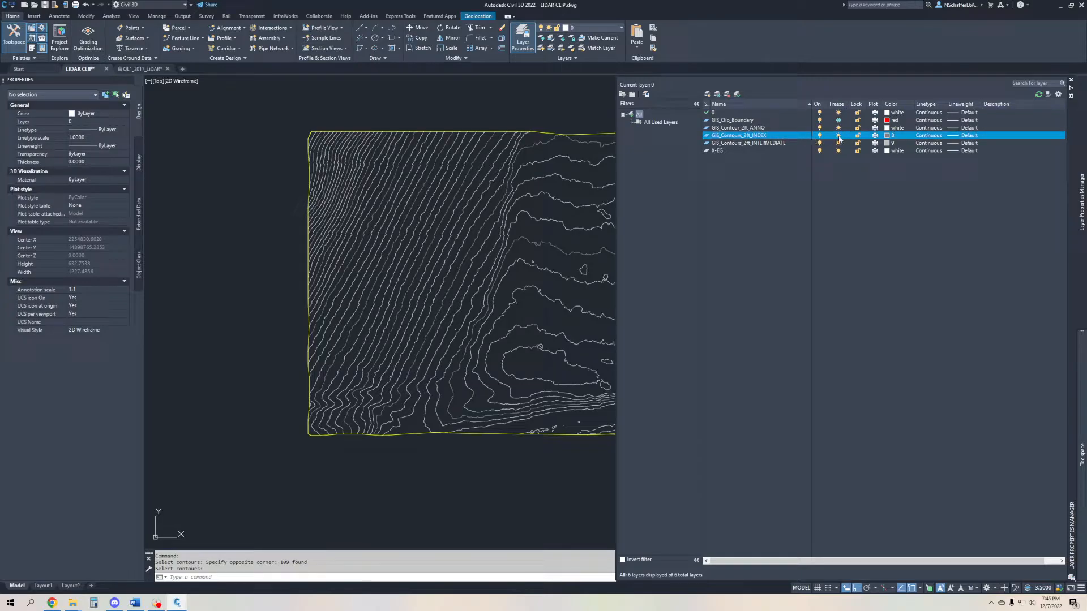
click(838, 135)
click(838, 143)
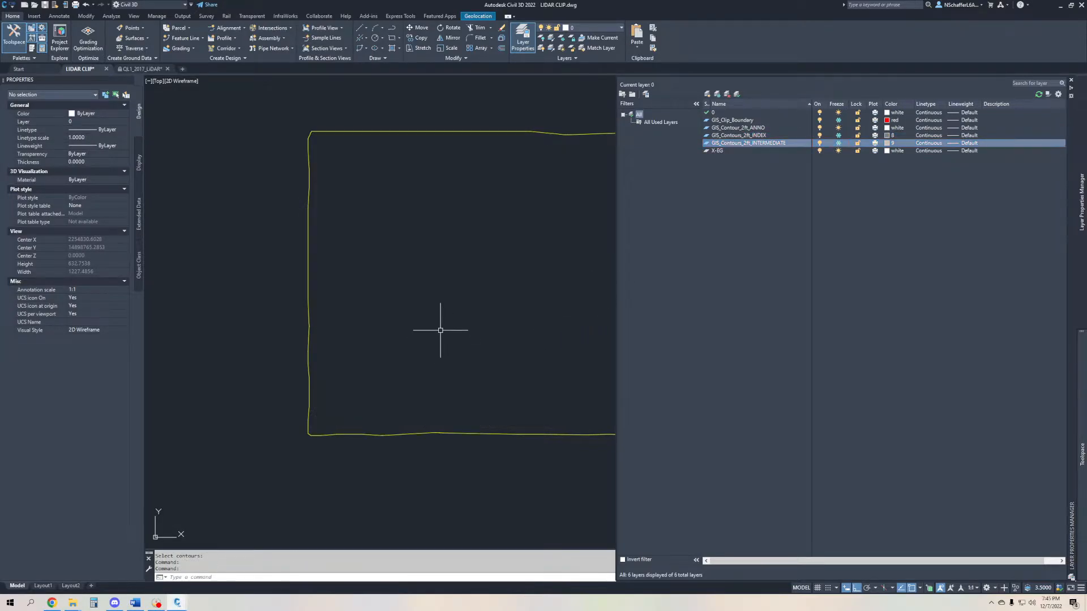
- Select the EXISTING GRADE surface by its border to check its style and properties
scroll(487, 296, down, 2)
middle_drag(486, 296, 418, 313)
click(493, 200)
click(477, 223)
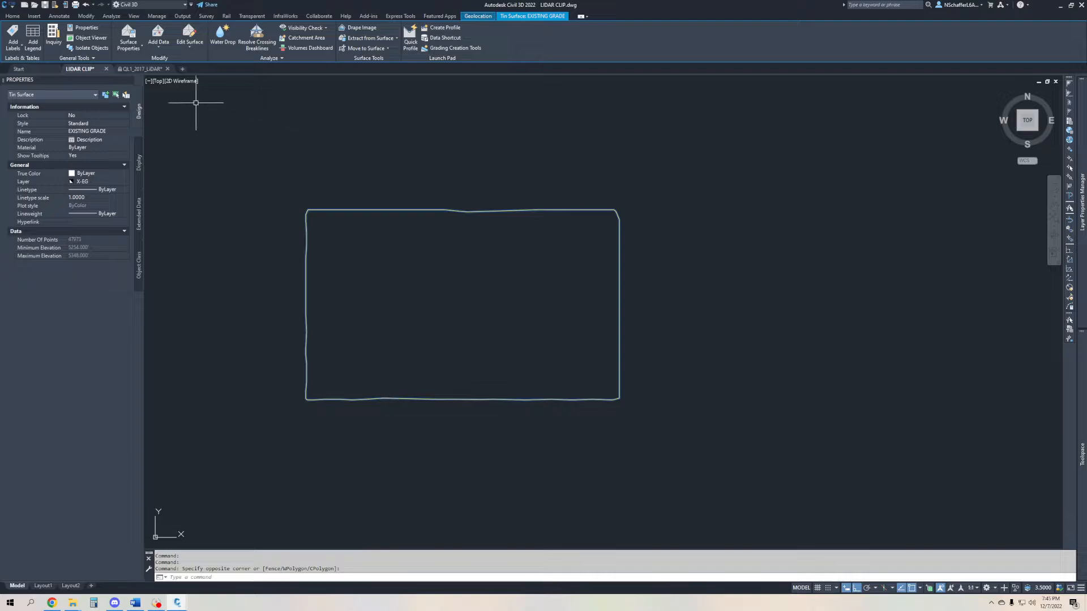
- Create a new drawing and copy its Contours 2' and 10' (Background) surface style into the LIDAR CLIP drawing
click(182, 69)
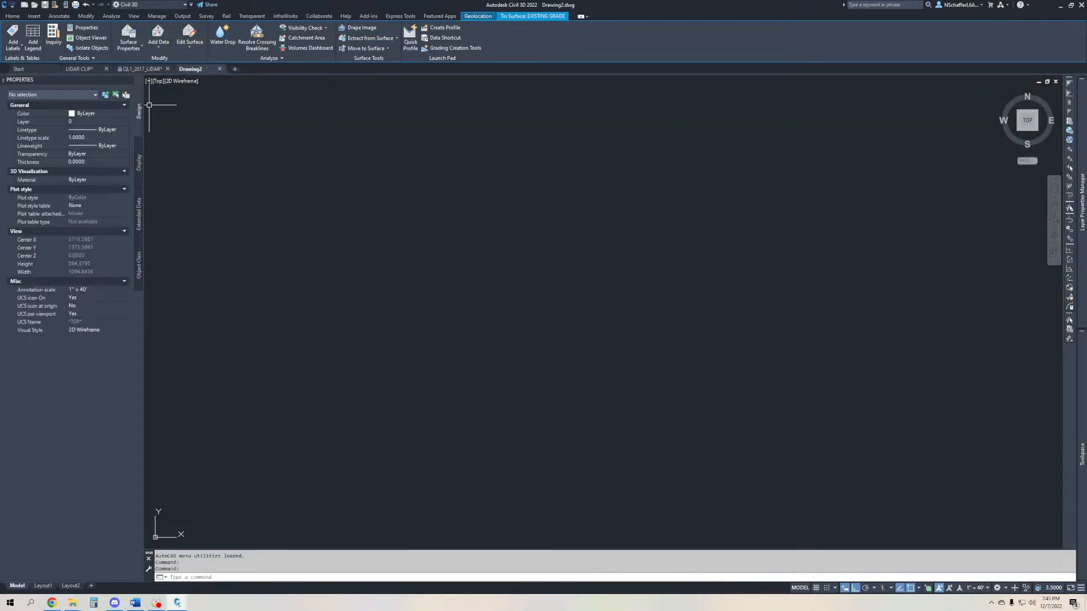
click(84, 68)
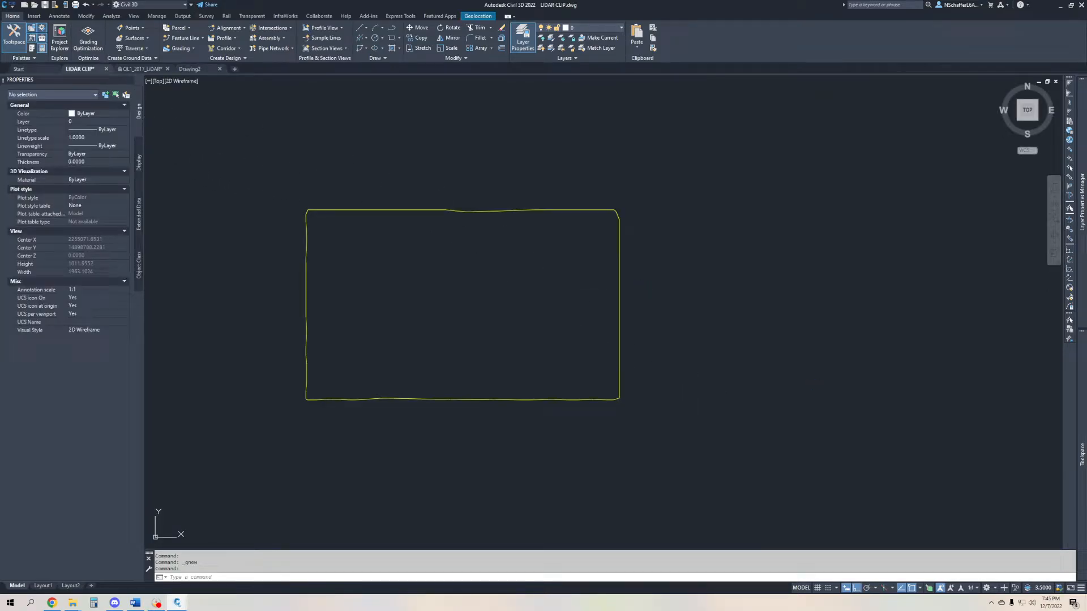
mouse_move(1082, 446)
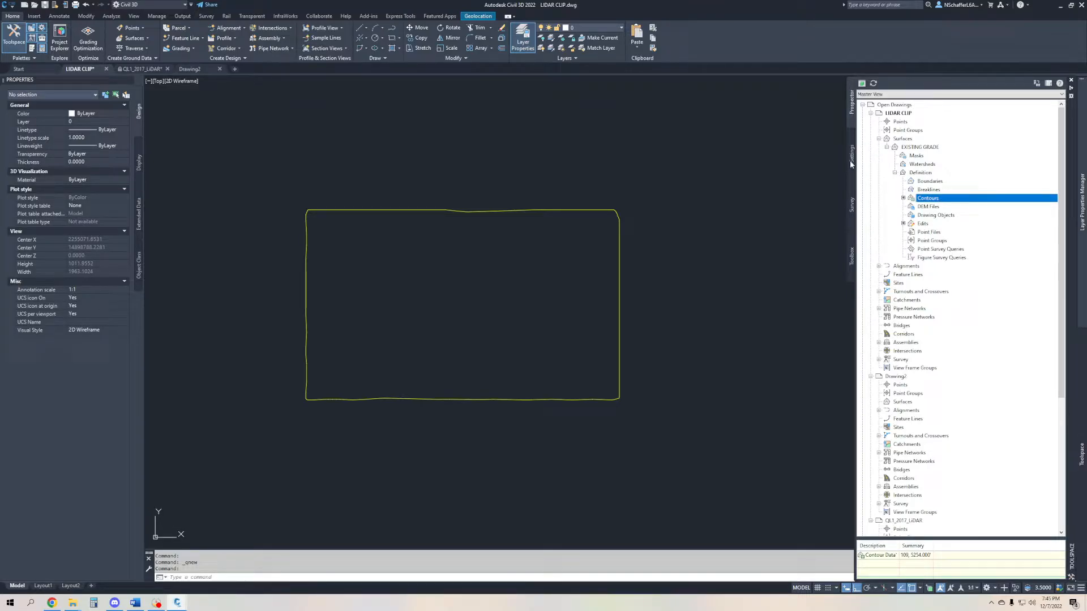
click(850, 161)
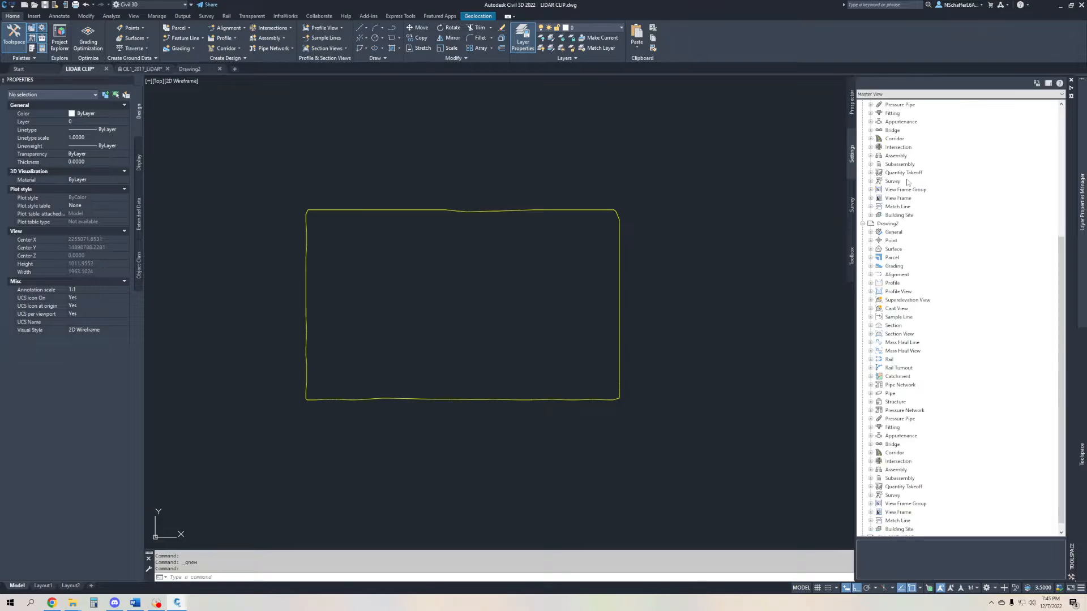
scroll(908, 183, up, 3)
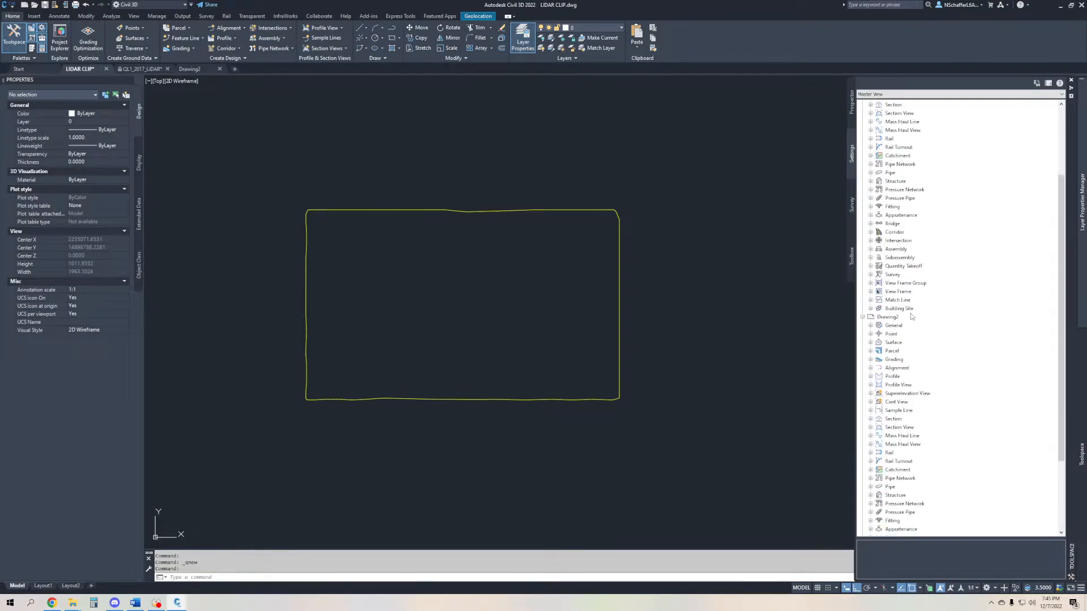
scroll(886, 326, down, 1)
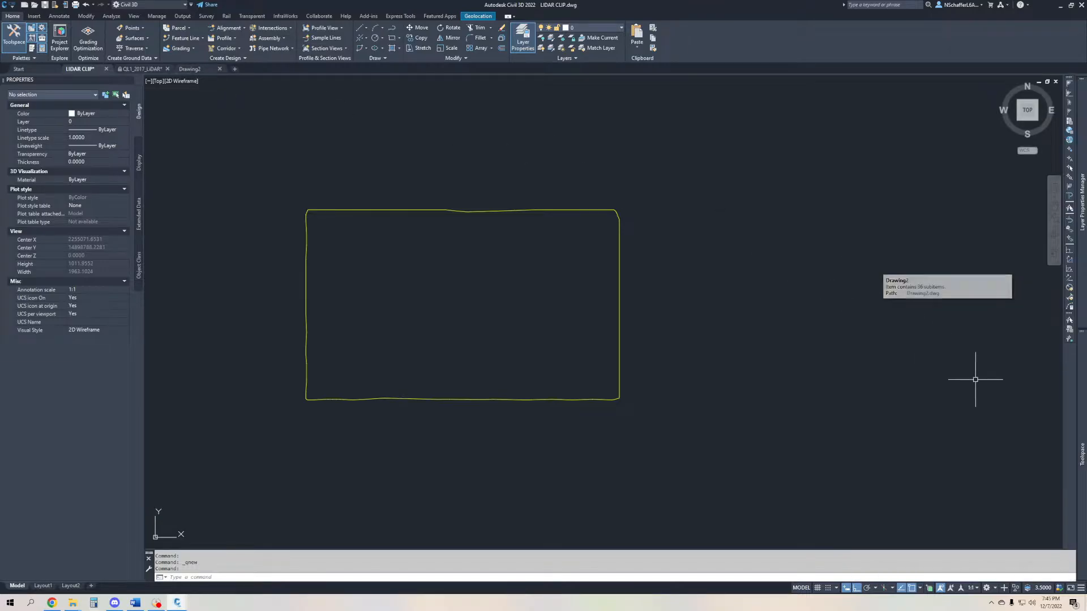
scroll(917, 294, down, 1)
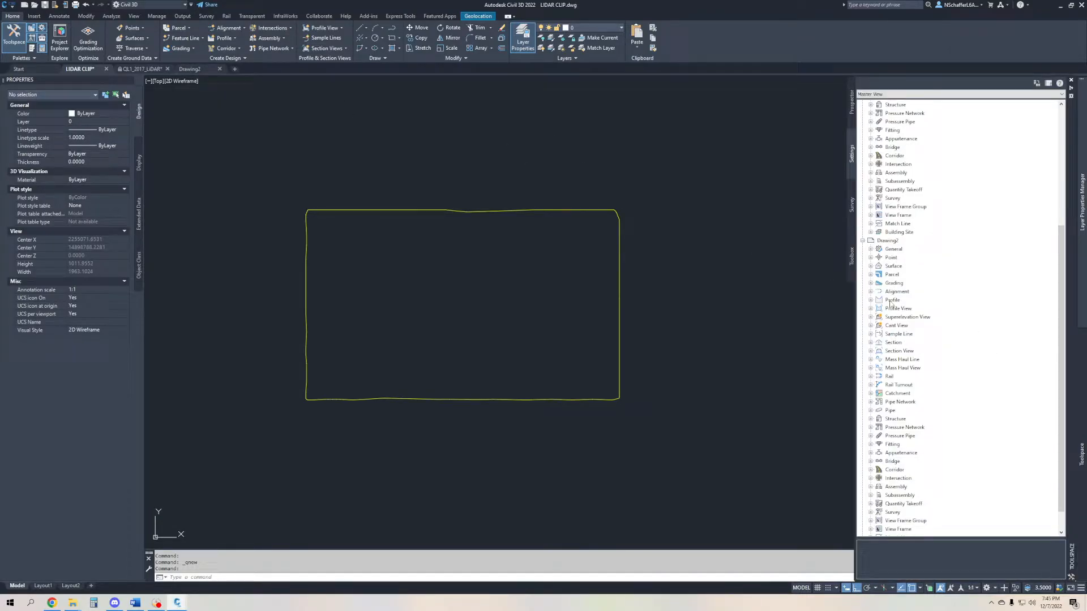
click(871, 266)
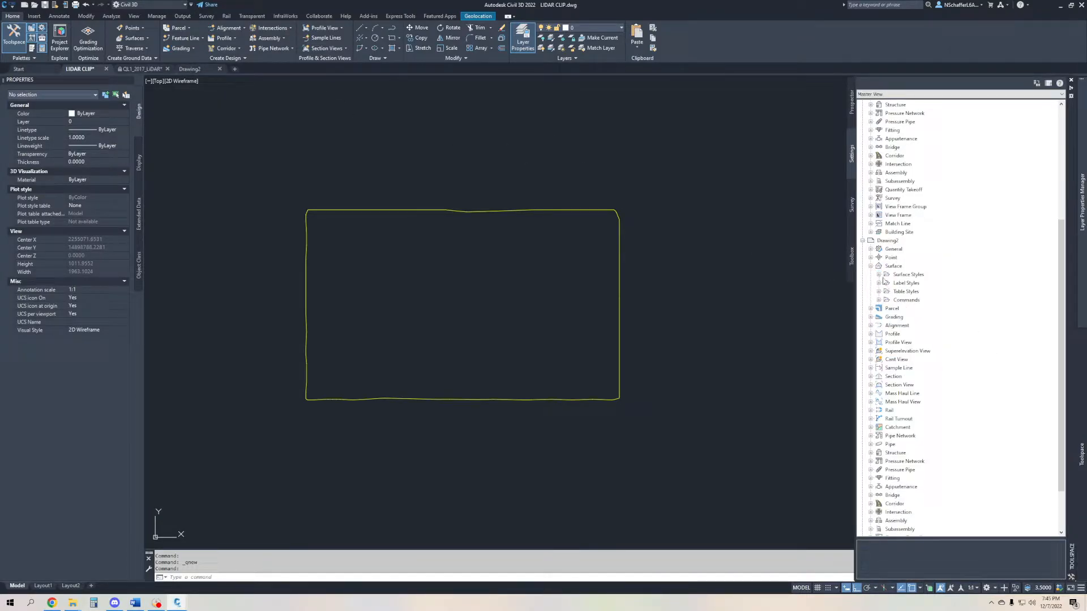
click(879, 275)
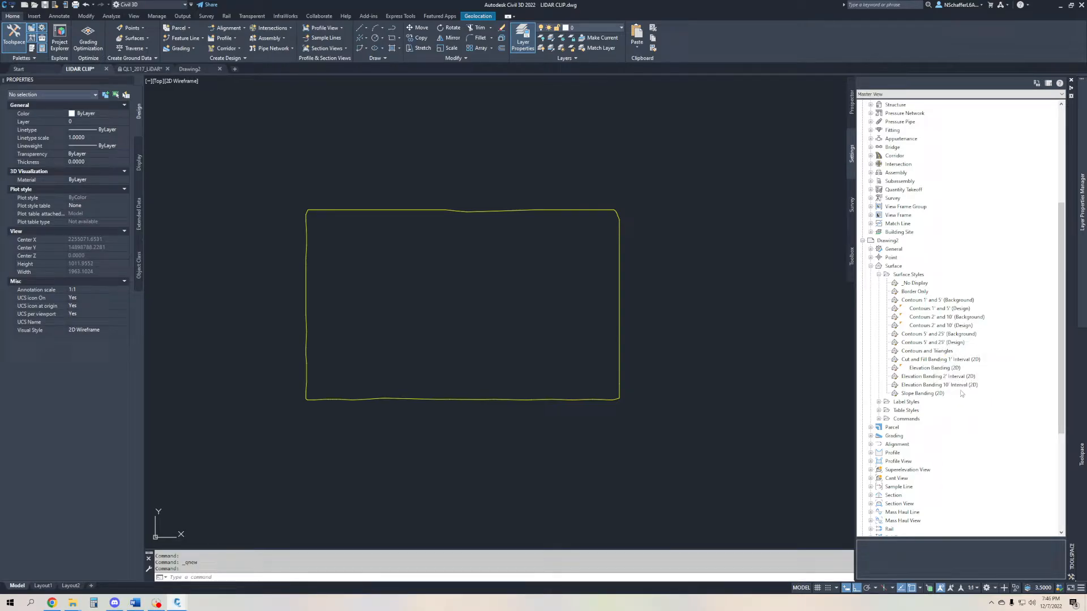
click(963, 318)
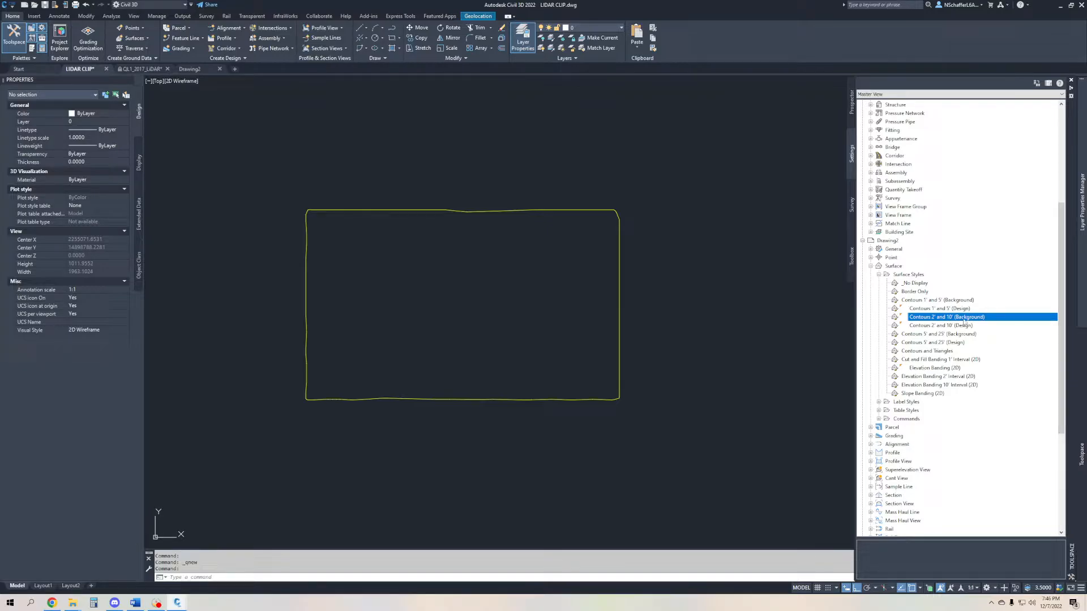
drag(963, 322, 786, 300)
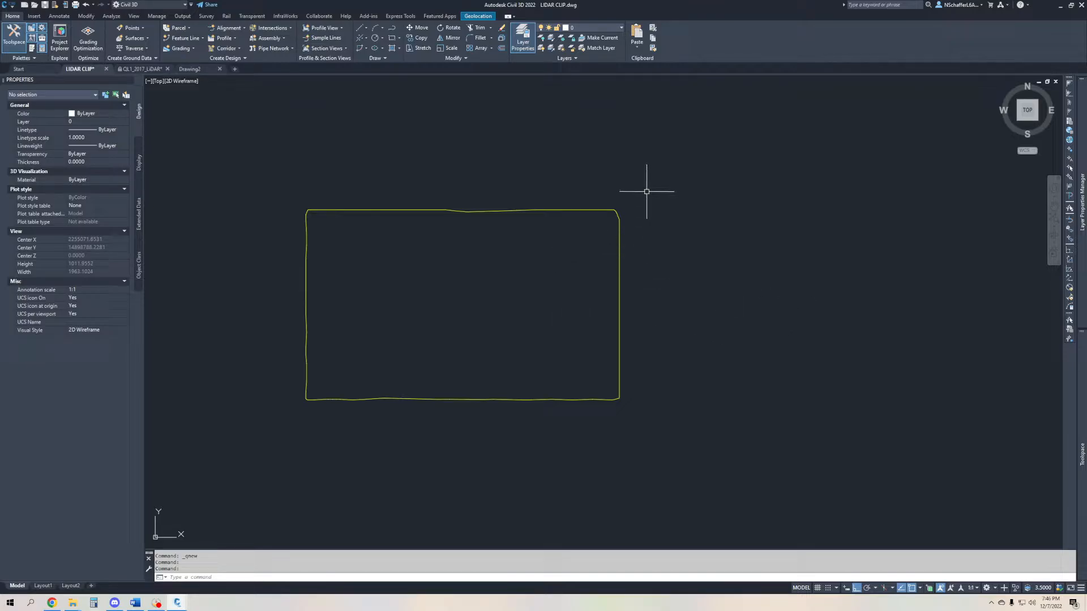
- Set the EXISTING GRADE surface's style to Contours 2' and 10' (Background) and clear the selection
click(620, 211)
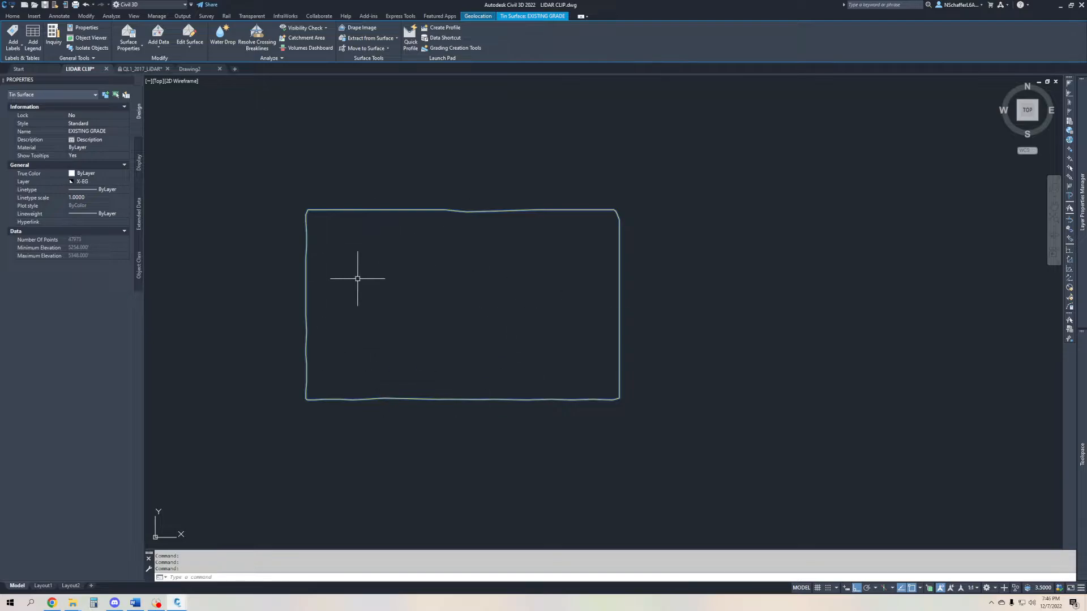
mouse_move(447, 270)
click(109, 123)
click(110, 124)
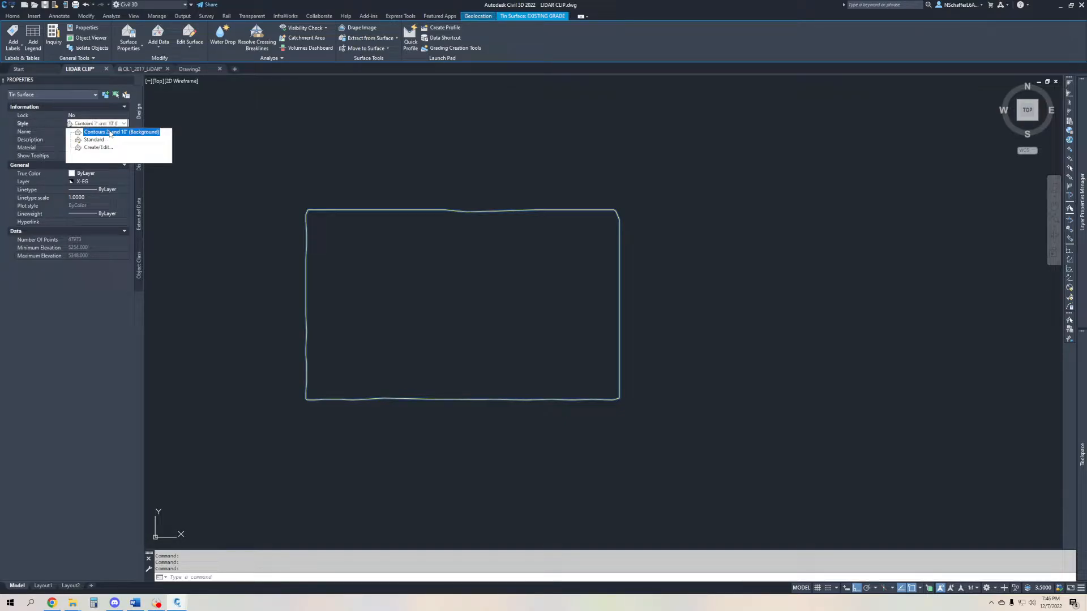
click(111, 133)
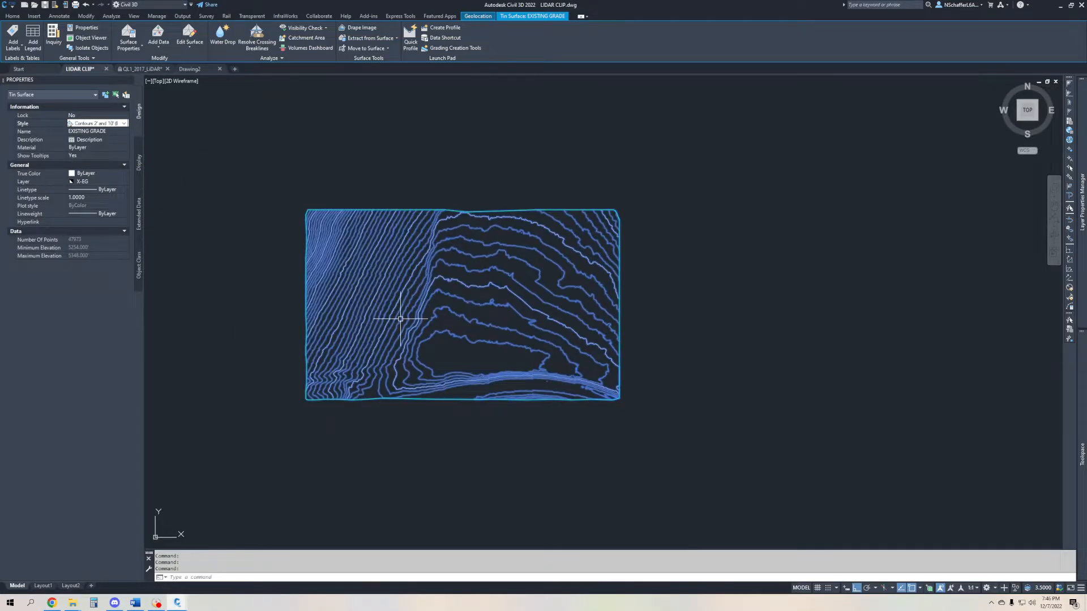
key(Escape)
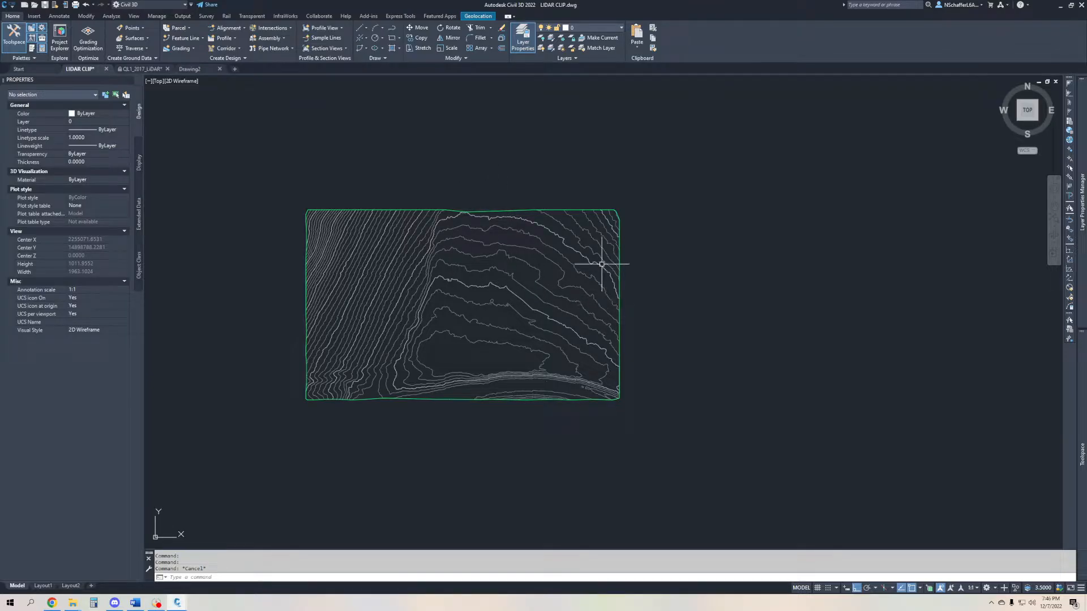
- Select the EXISTING GRADE surface to check its properties and definition entries, and clear the selection
mouse_move(405, 331)
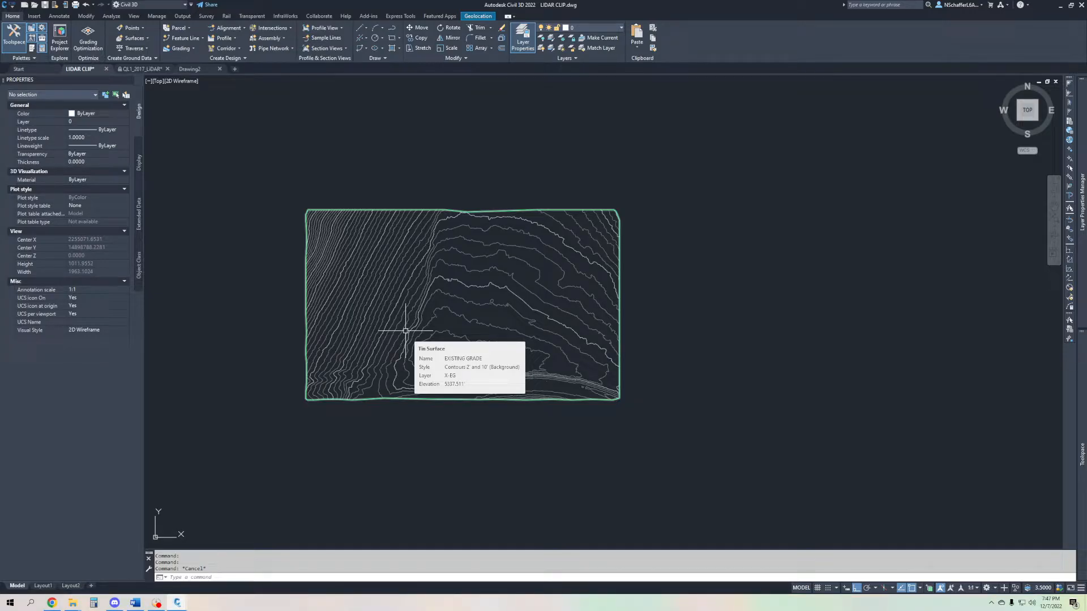
click(407, 330)
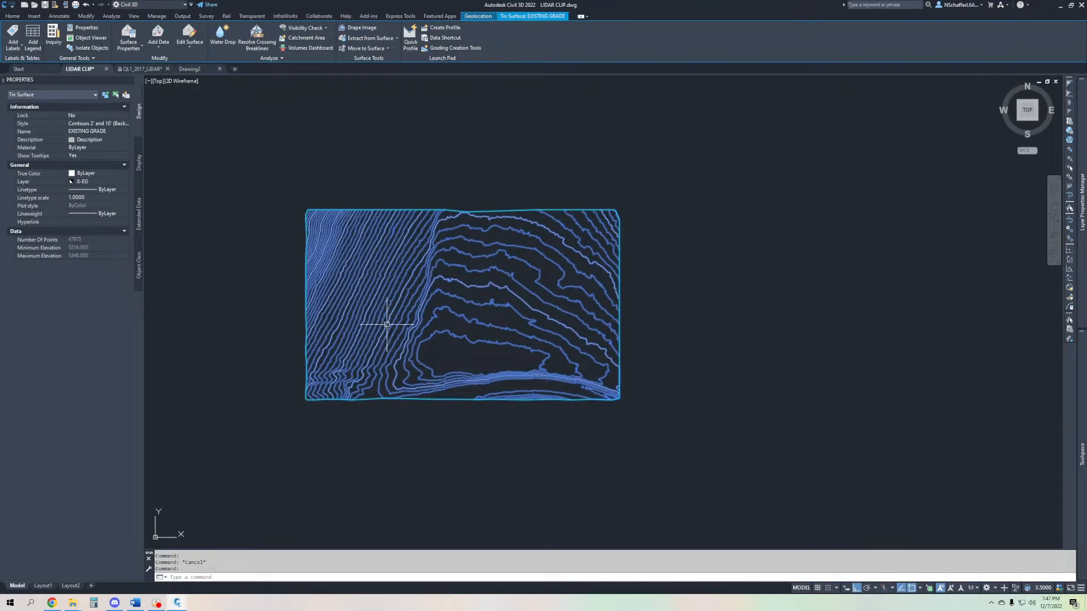
mouse_move(386, 324)
mouse_move(1081, 425)
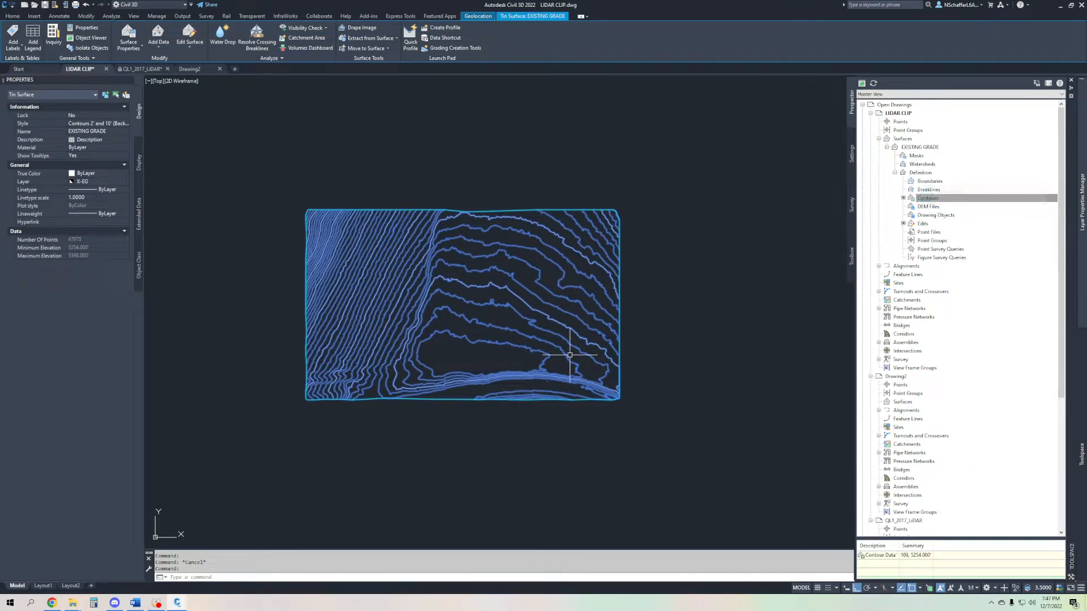
click(694, 422)
key(Escape)
key(Escape)
key(Escape)
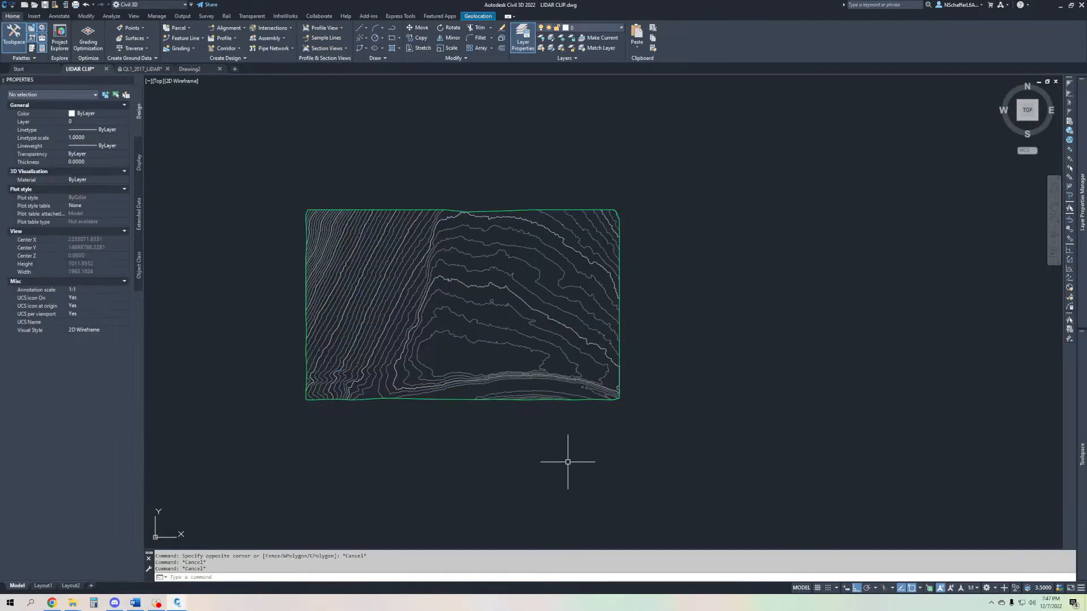
- Draw a rectangle over the southeastern part of the EXISTING GRADE contours with object snap off
text(REC)
key(Return)
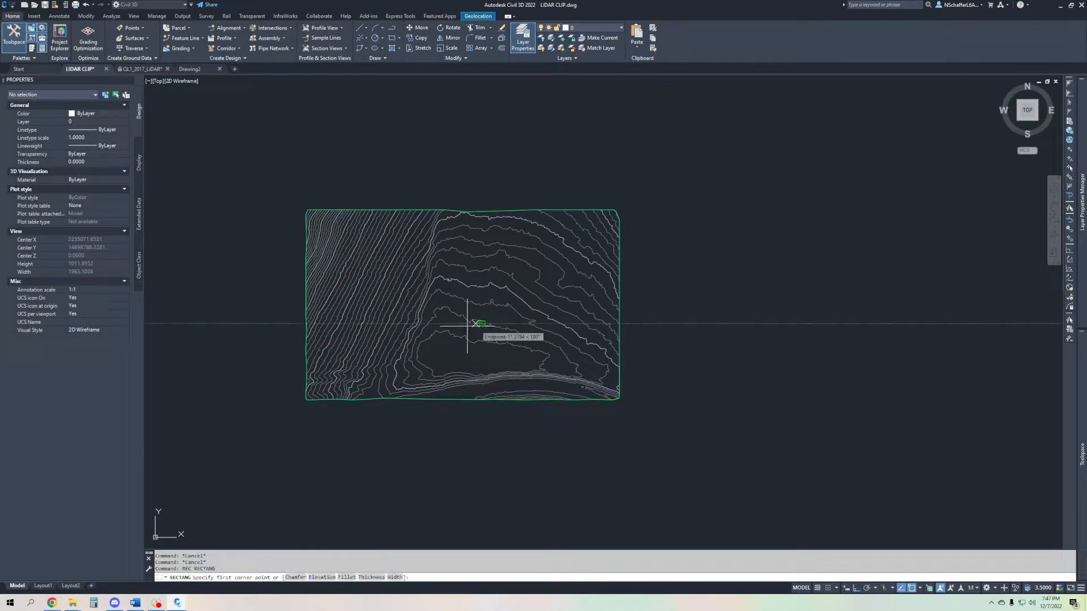
key(F3)
scroll(461, 308, up, 4)
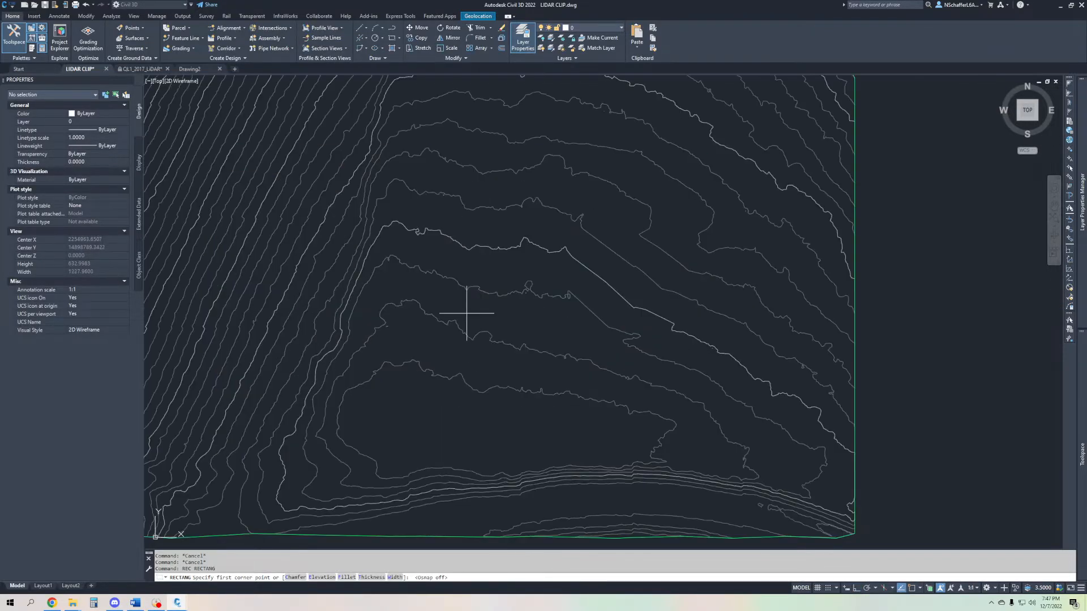
click(448, 298)
click(734, 488)
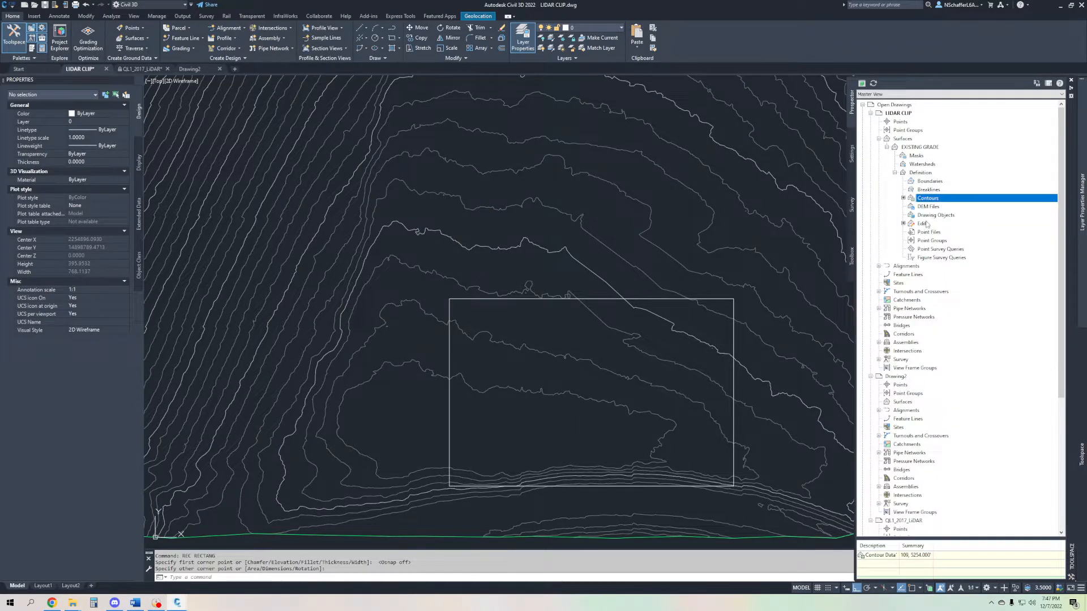
- Add a non-destructive Outer boundary named TEMP_BNDY to the EXISTING GRADE surface, using the drawn rectangle
click(936, 182)
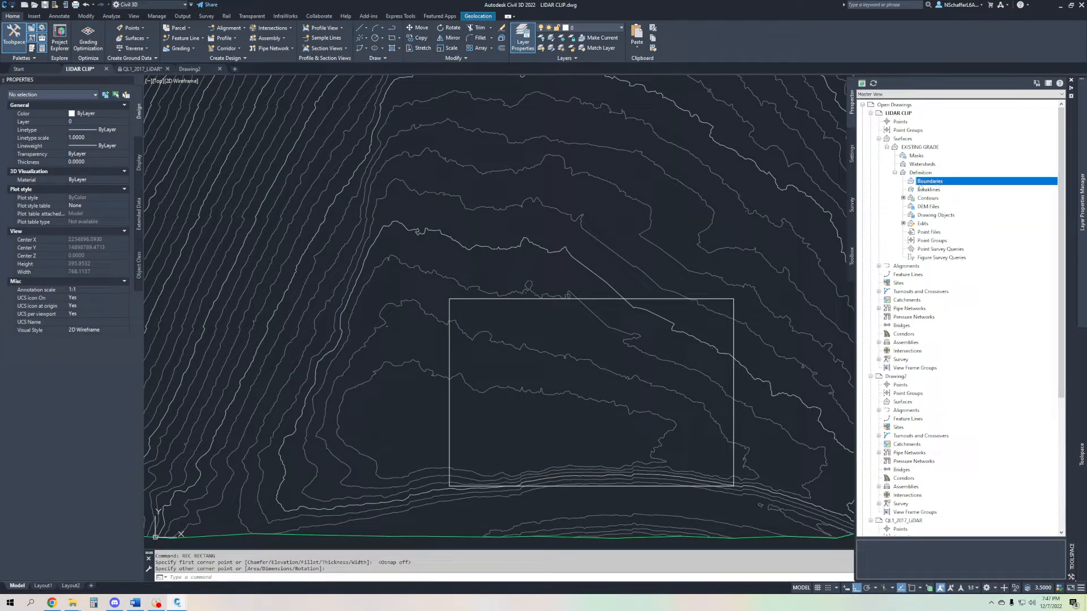
right_click(942, 181)
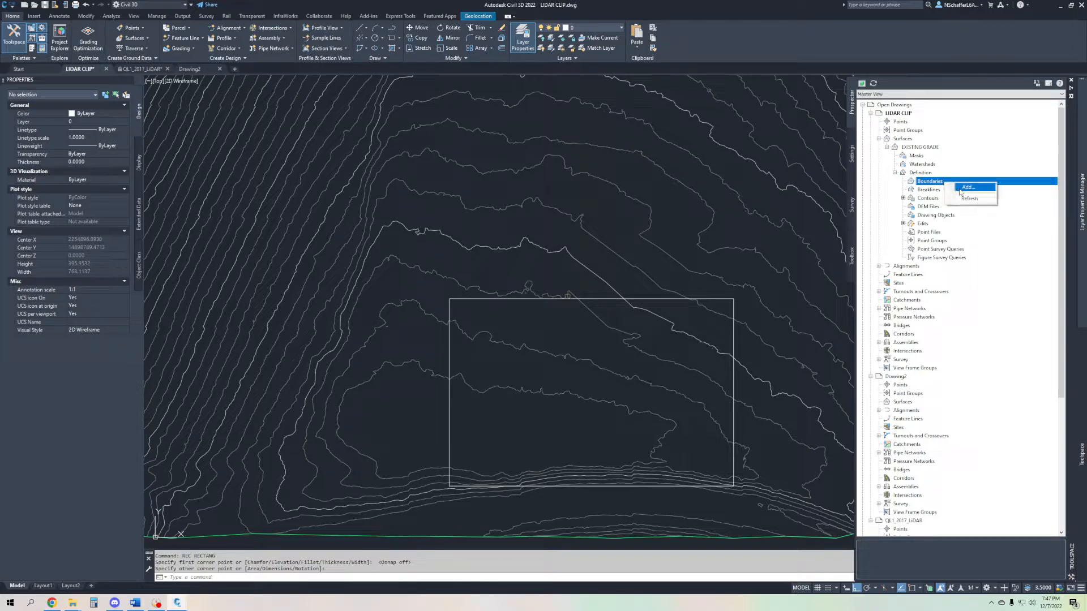
click(968, 187)
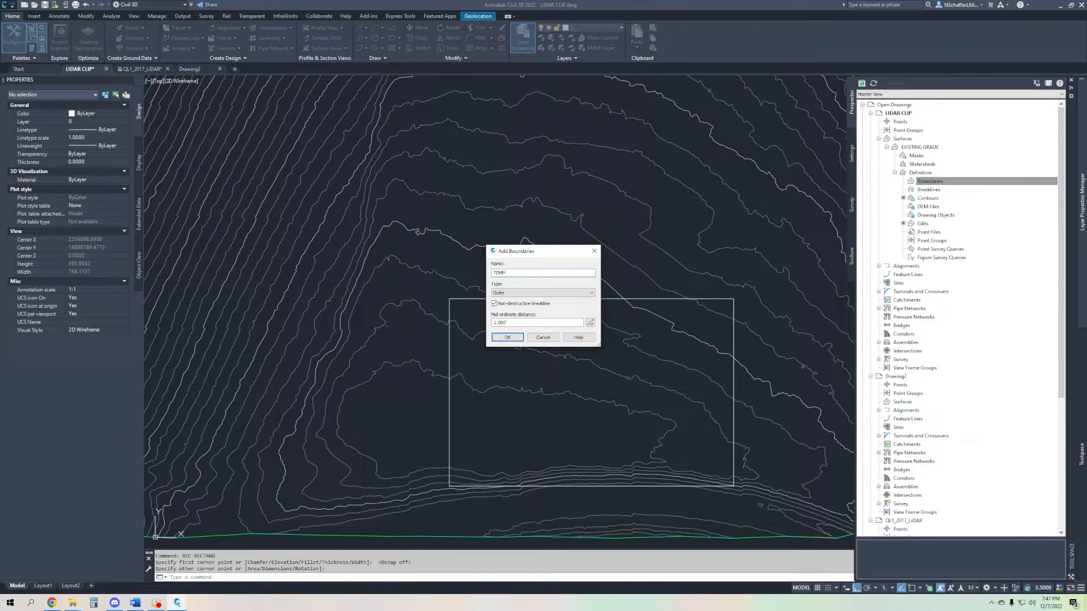
text(TEMP_BNDY)
click(517, 293)
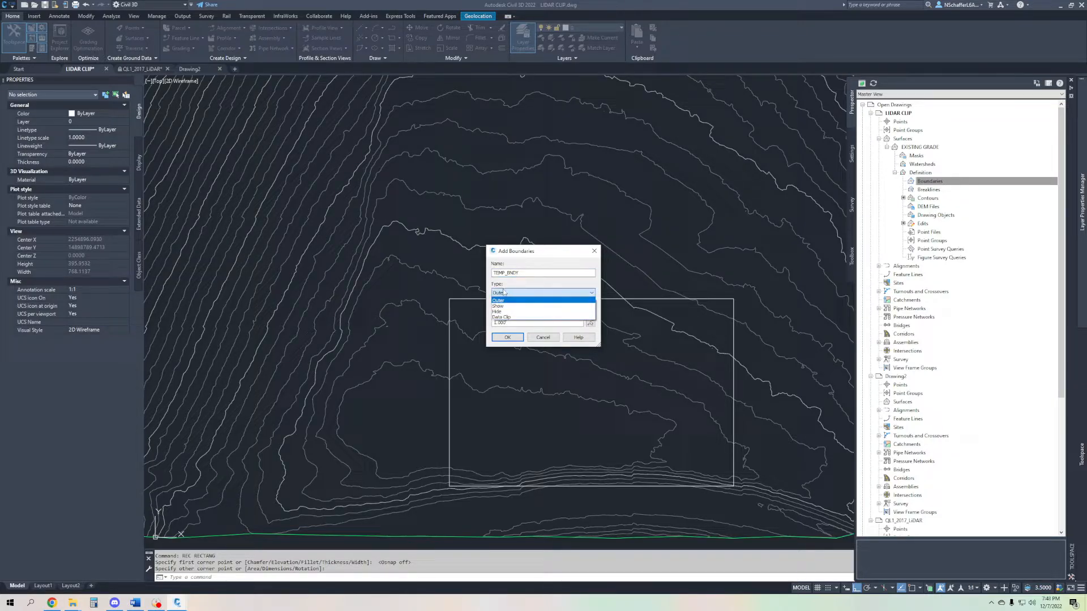
click(527, 300)
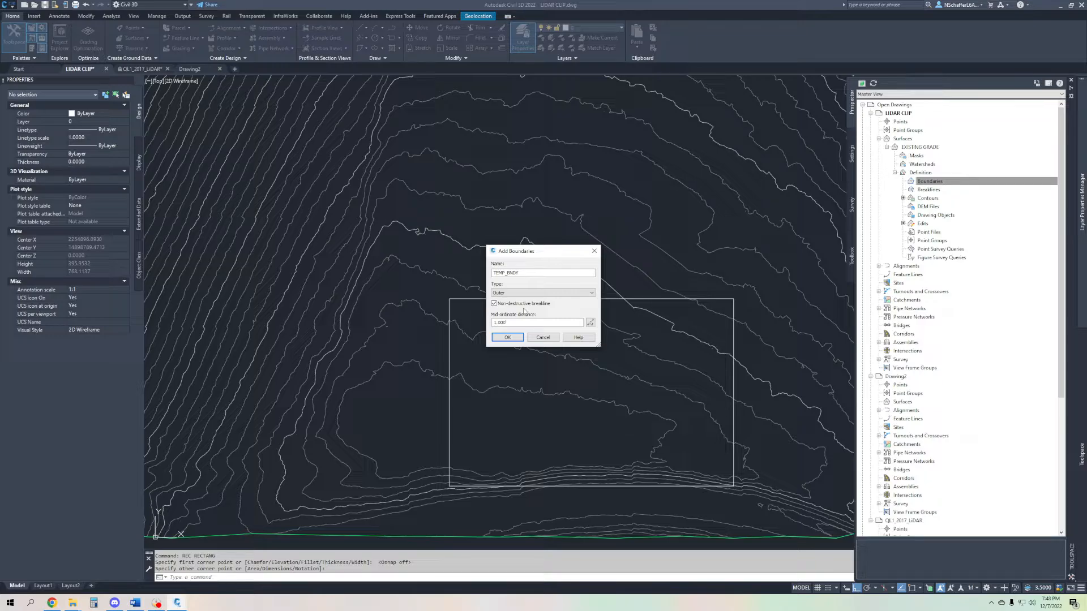
double_click(496, 323)
text(.5)
click(507, 337)
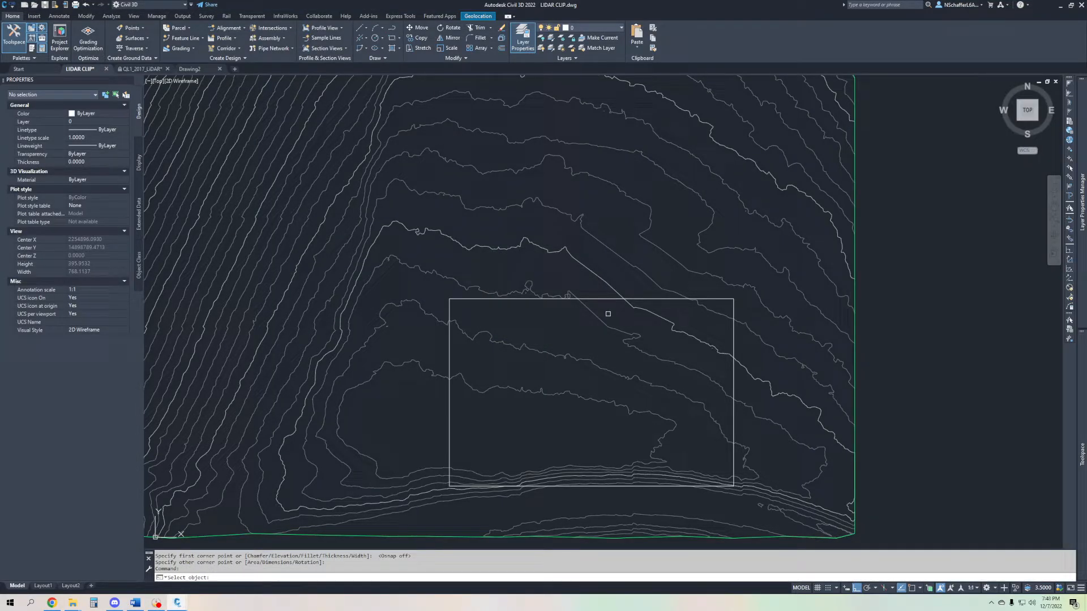
key(F12)
click(602, 299)
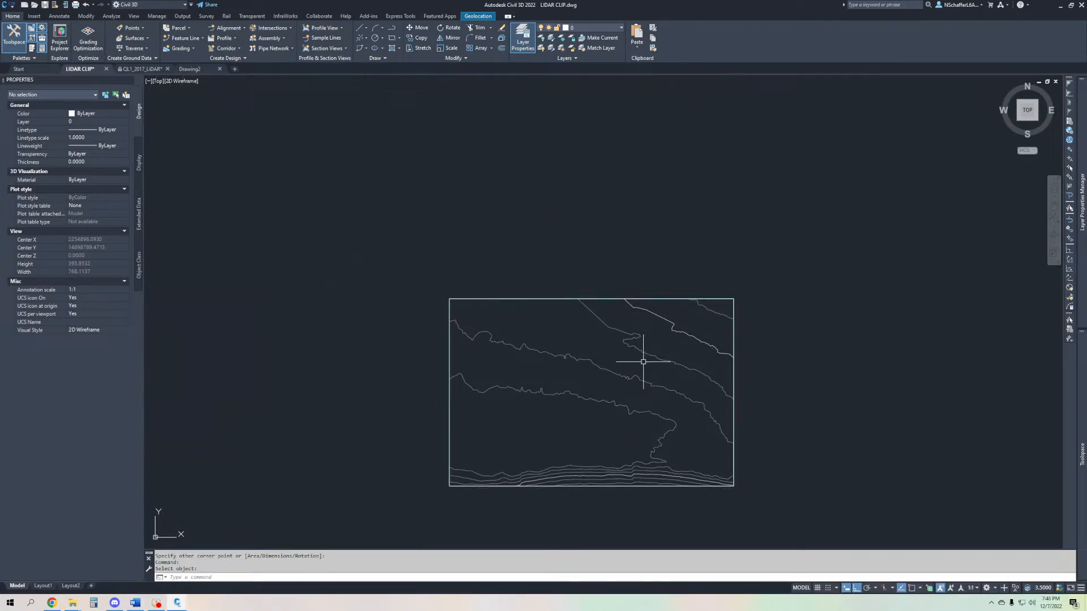
- Remove the TEMP_BNDY boundary from the EXISTING GRADE surface definition
scroll(583, 363, down, 8)
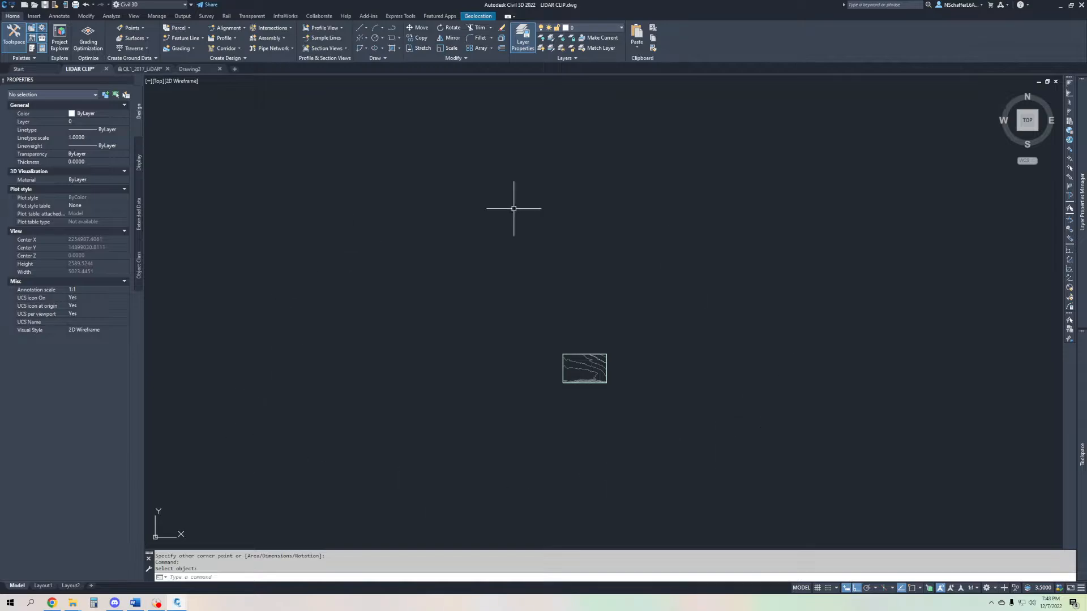
scroll(594, 368, up, 10)
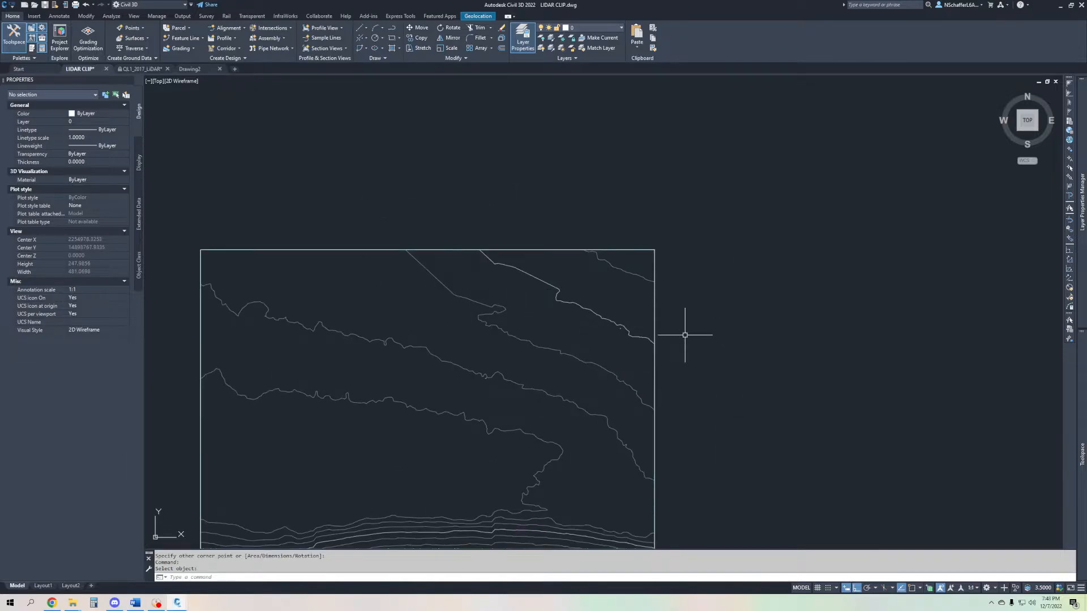
scroll(682, 355, down, 2)
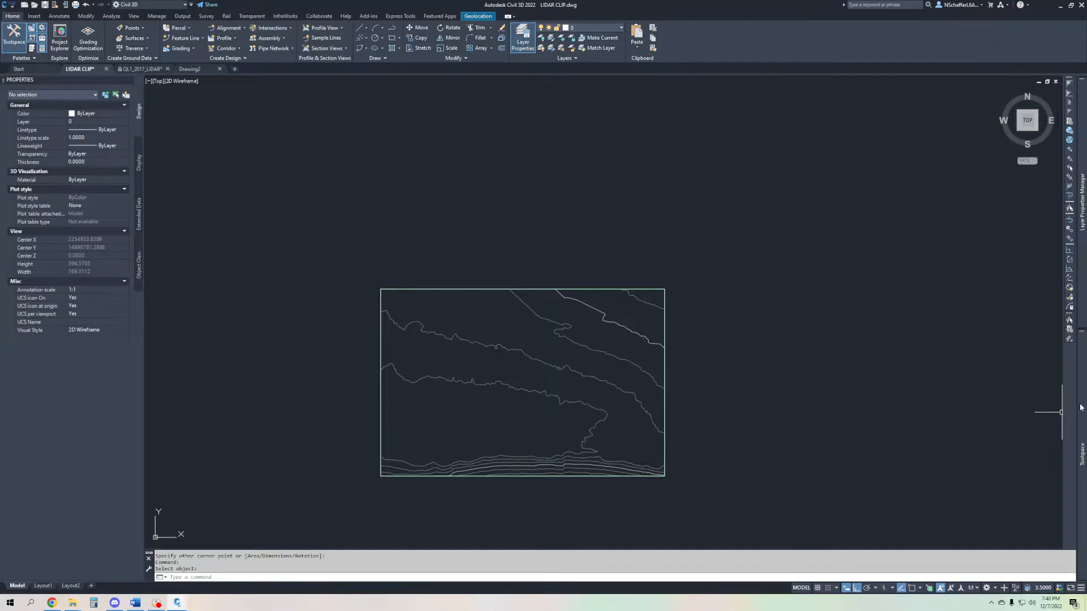
mouse_move(1081, 408)
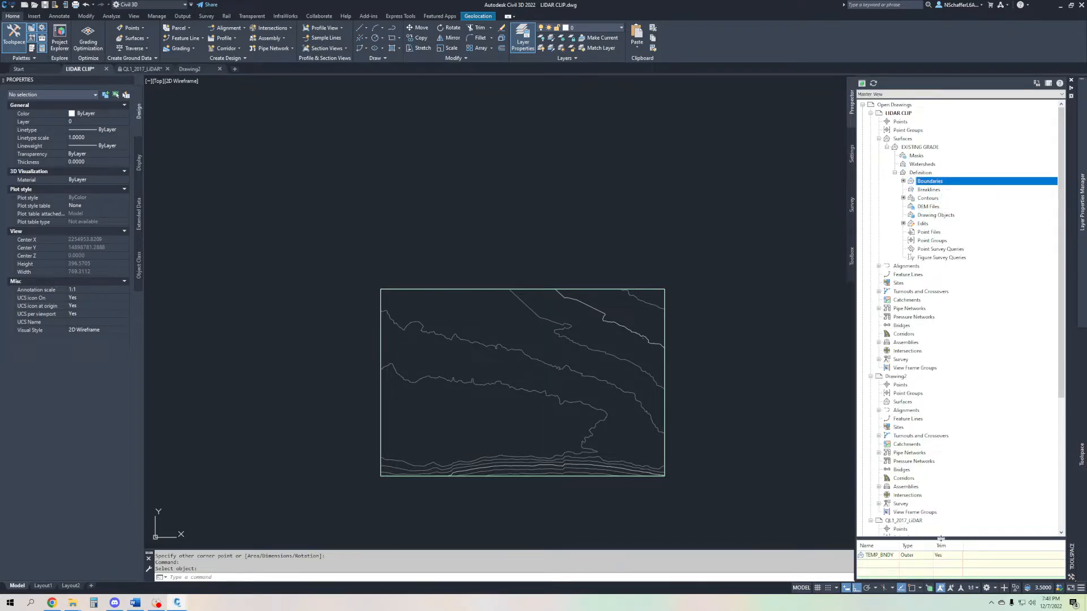
drag(942, 538, 947, 490)
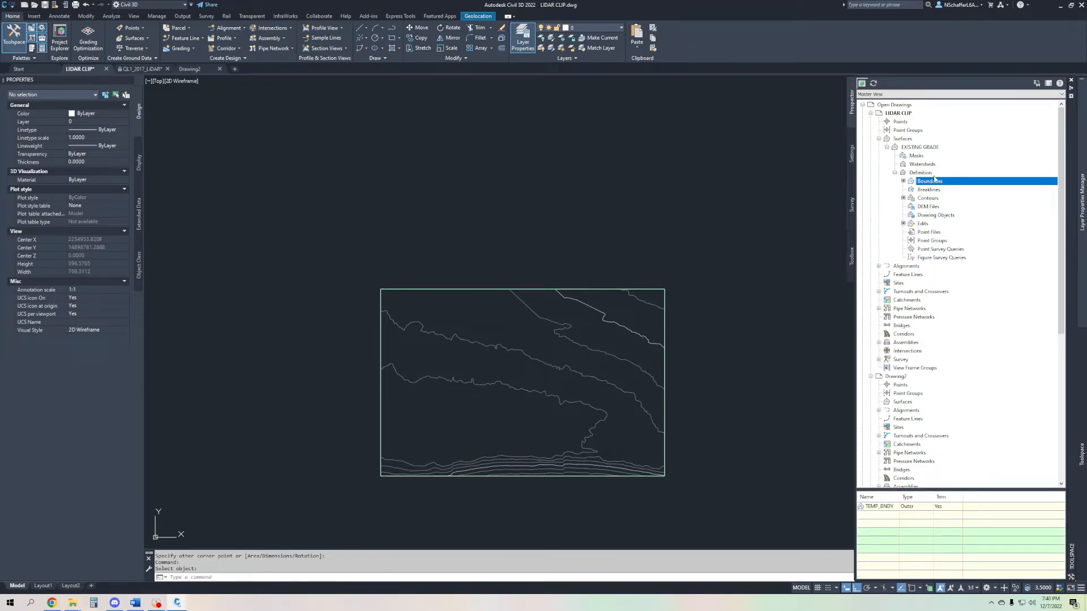
click(884, 508)
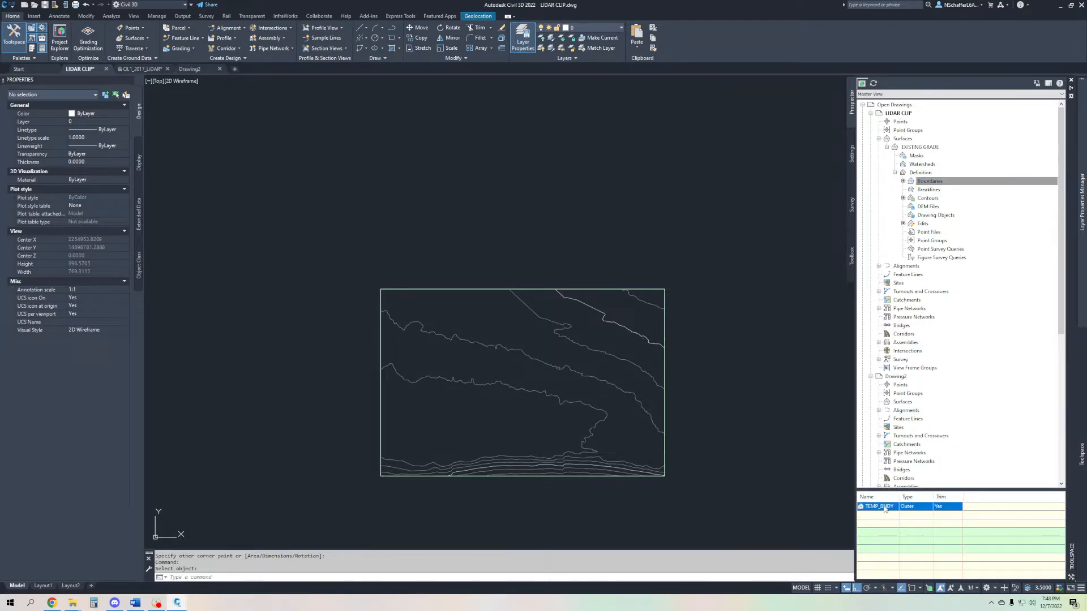
right_click(884, 509)
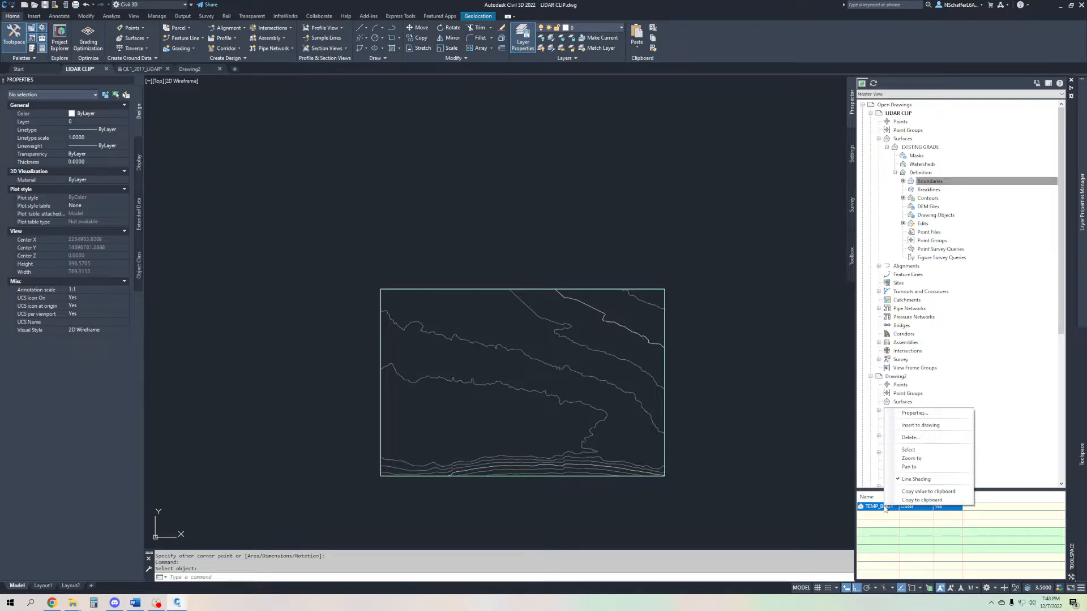
click(936, 438)
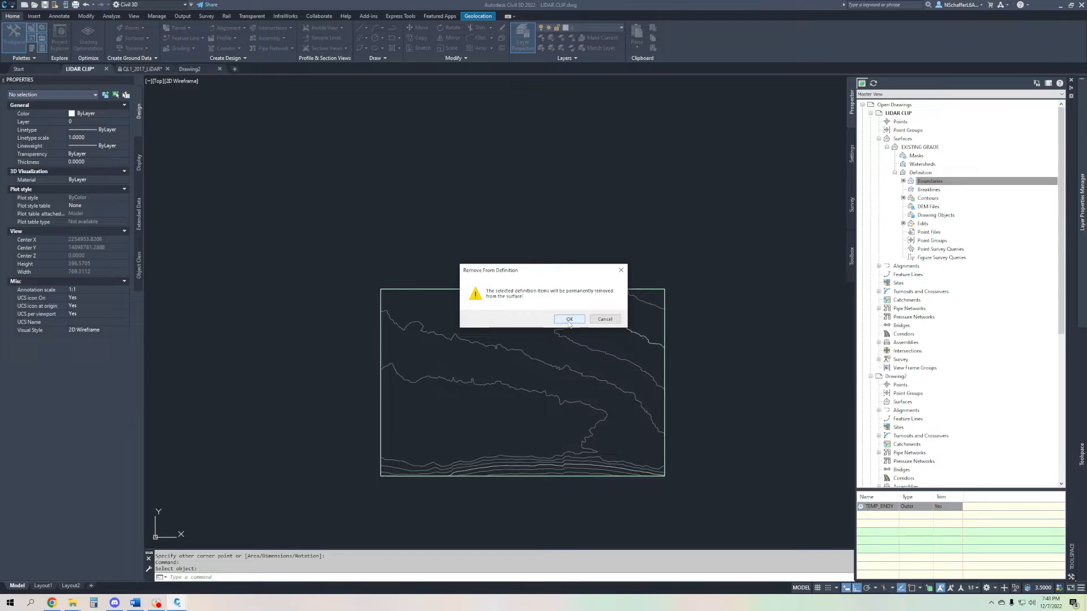
click(568, 320)
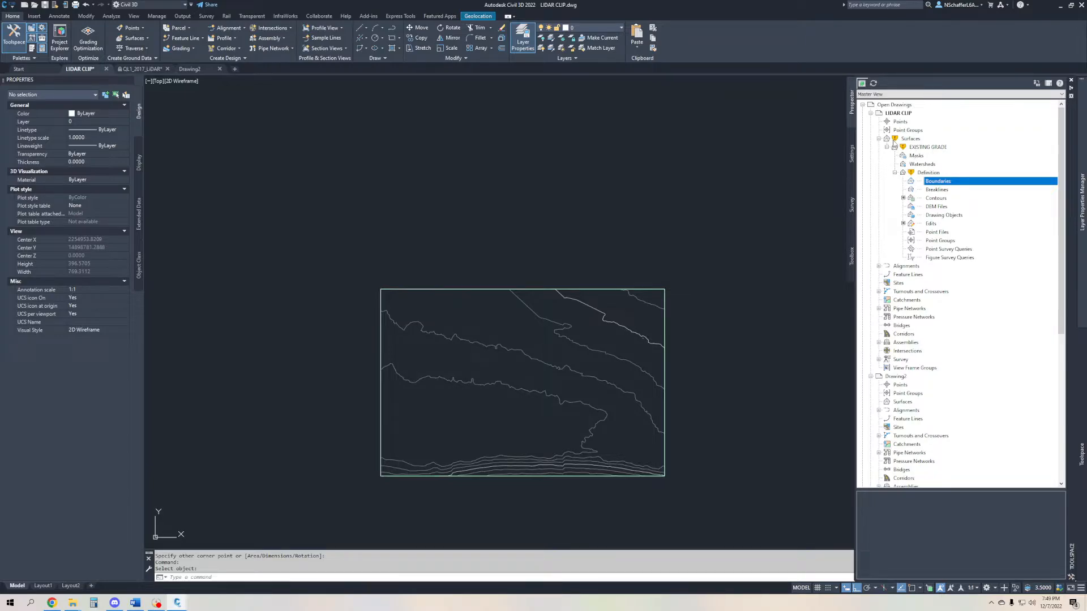
- Rebuild the EXISTING GRADE surface so it reflects its changed boundary definition
mouse_move(905, 143)
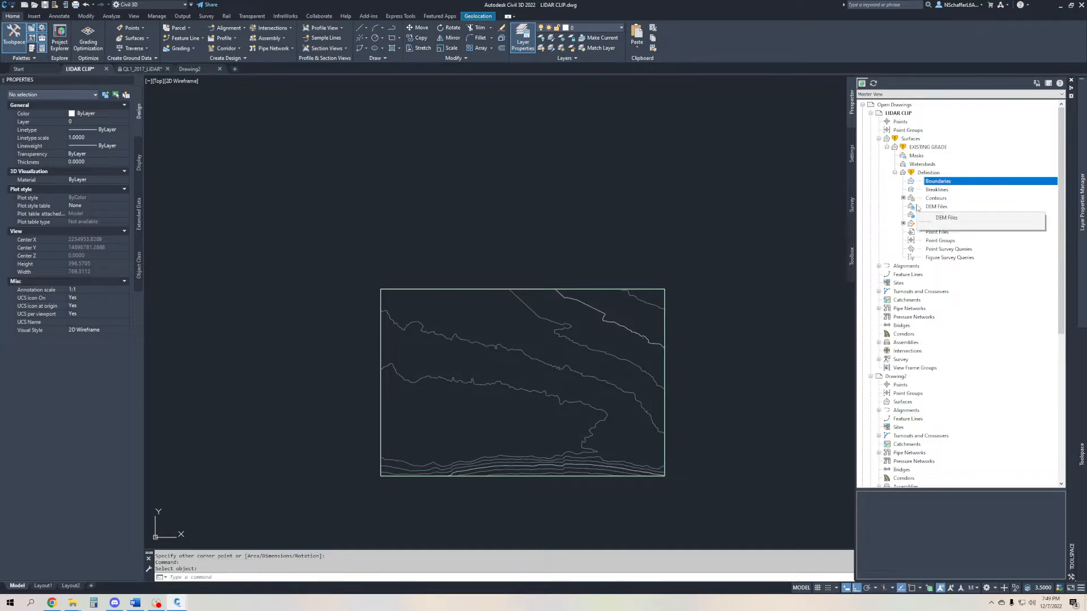
click(928, 146)
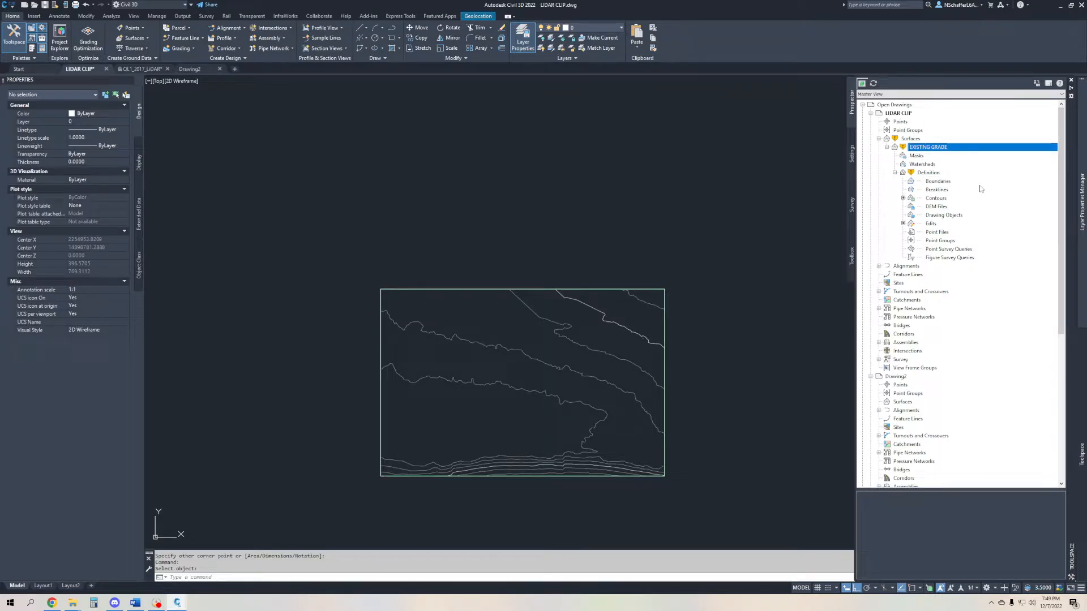
right_click(939, 148)
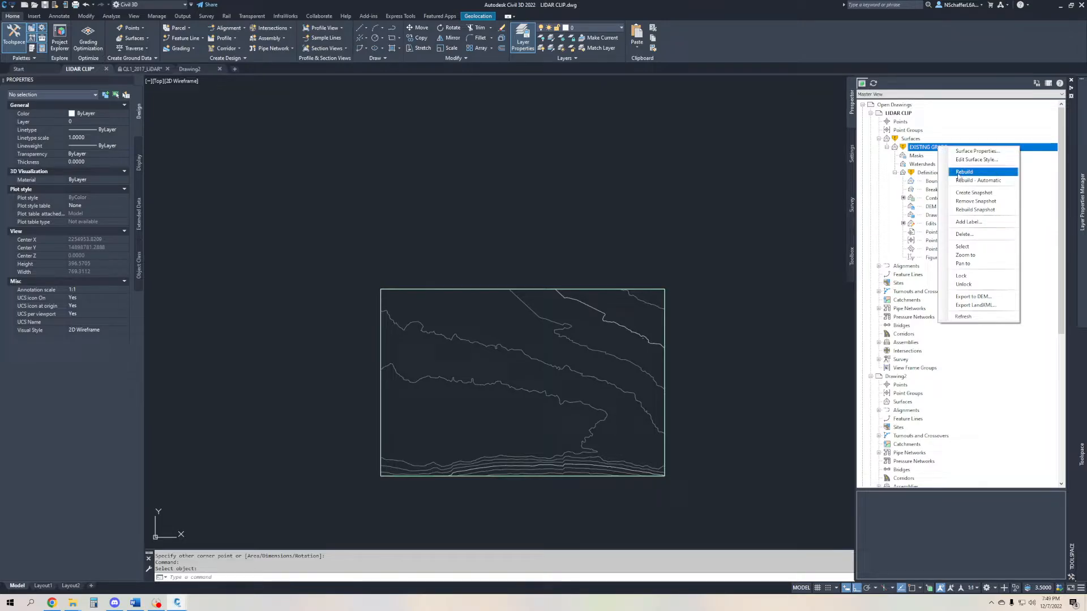
click(967, 173)
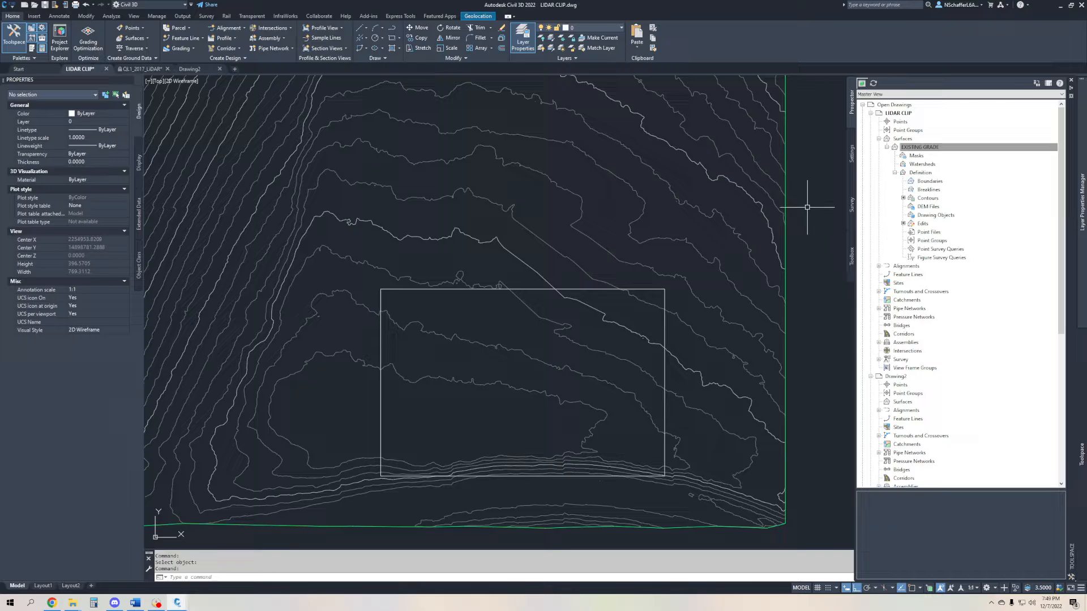
- Delete the rectangle drawn over the southeastern part of the surface
scroll(698, 225, down, 5)
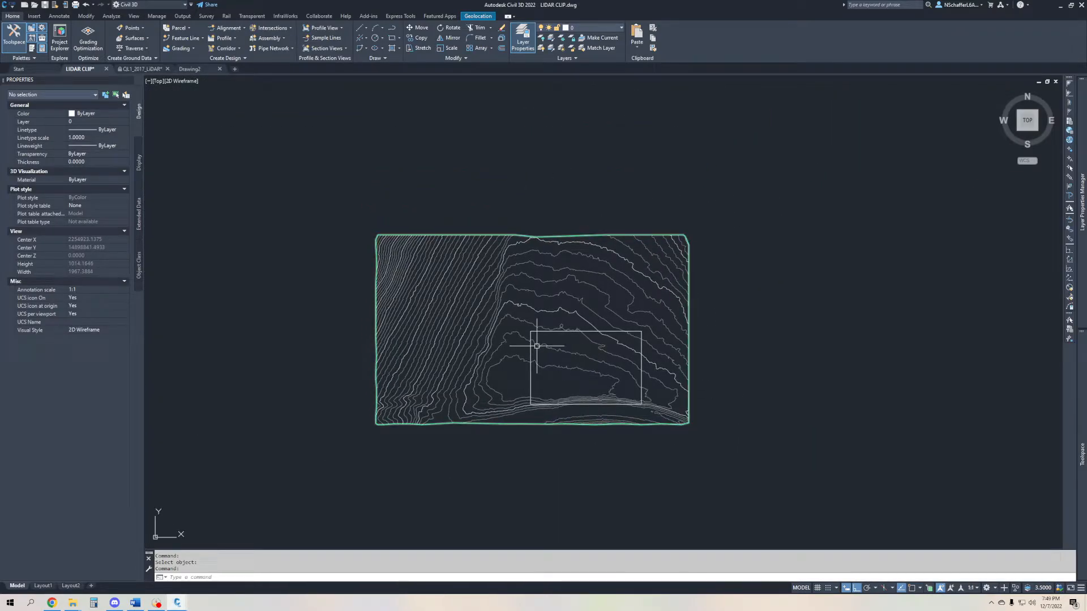
click(551, 332)
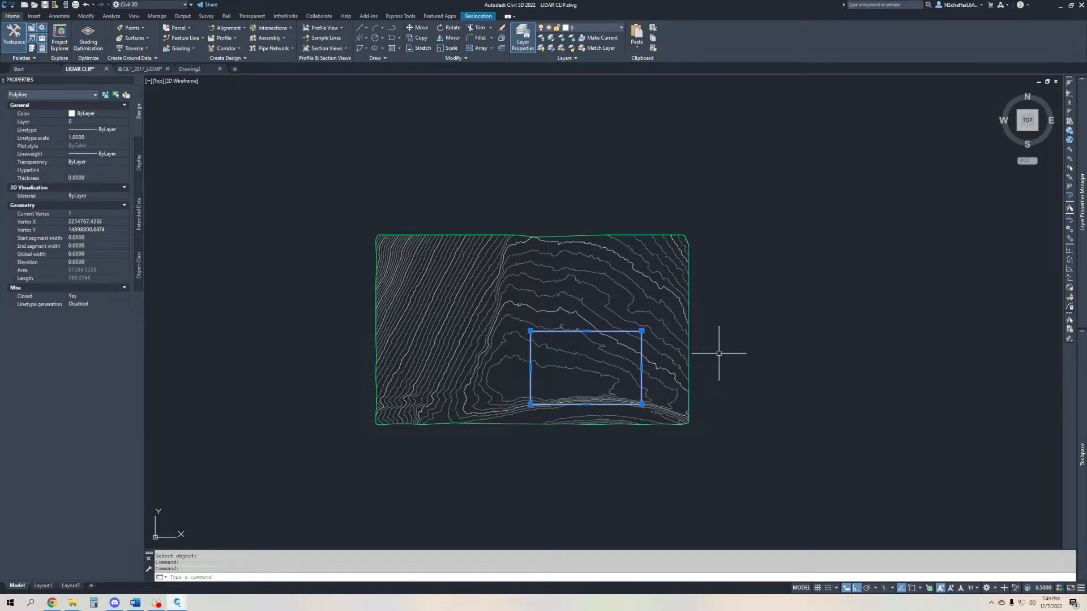
key(Delete)
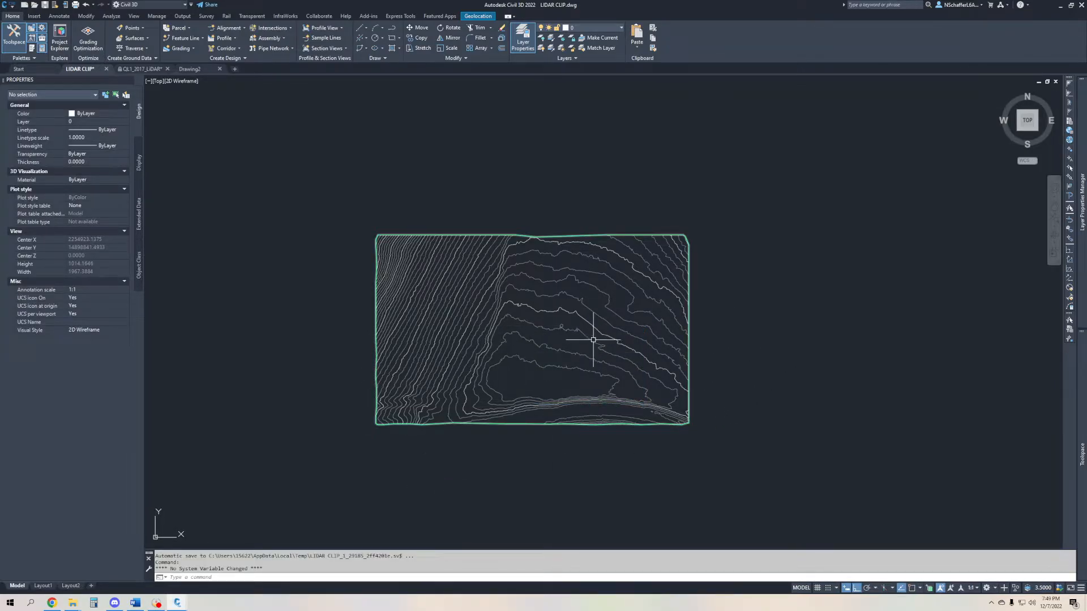
- Examine the Breaklines, DEM Files, Drawing Objects and Edits entries of the EXISTING GRADE definition and the available surface edit operations
mouse_move(1081, 395)
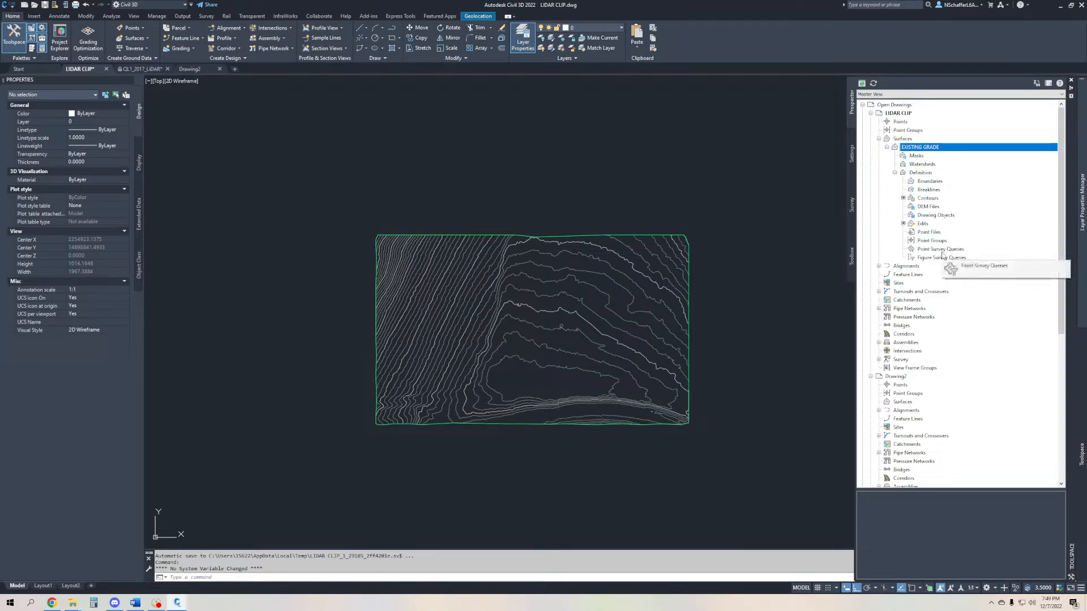
click(924, 191)
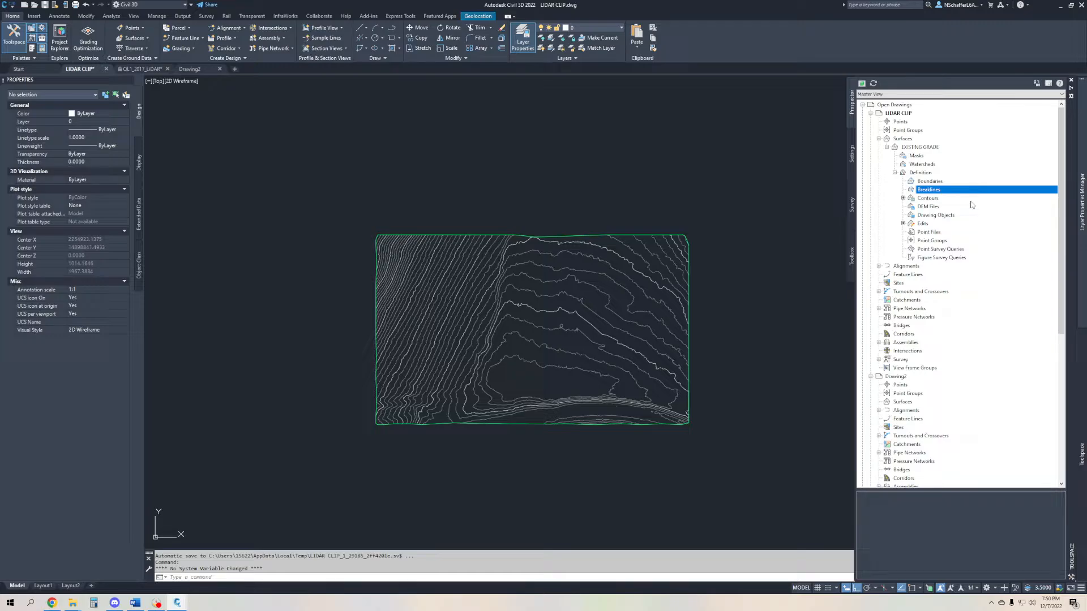
click(926, 207)
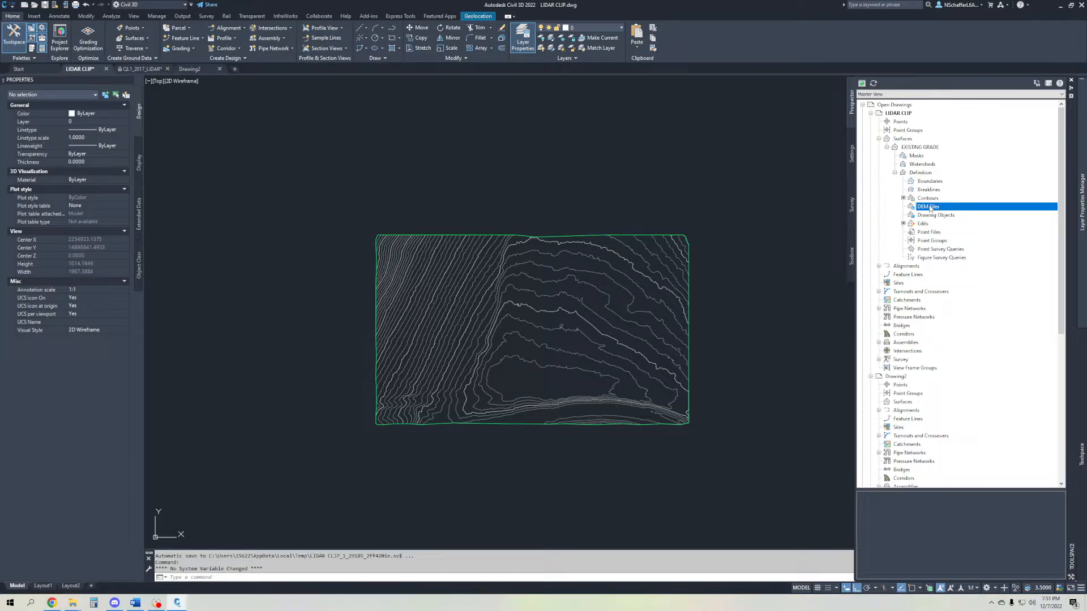
click(926, 217)
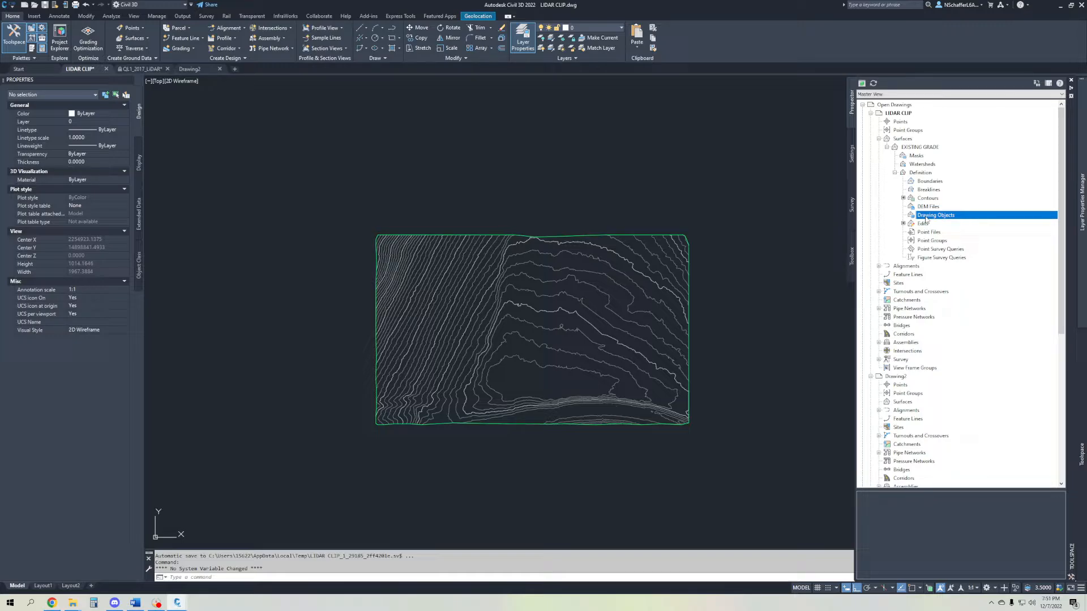
click(923, 224)
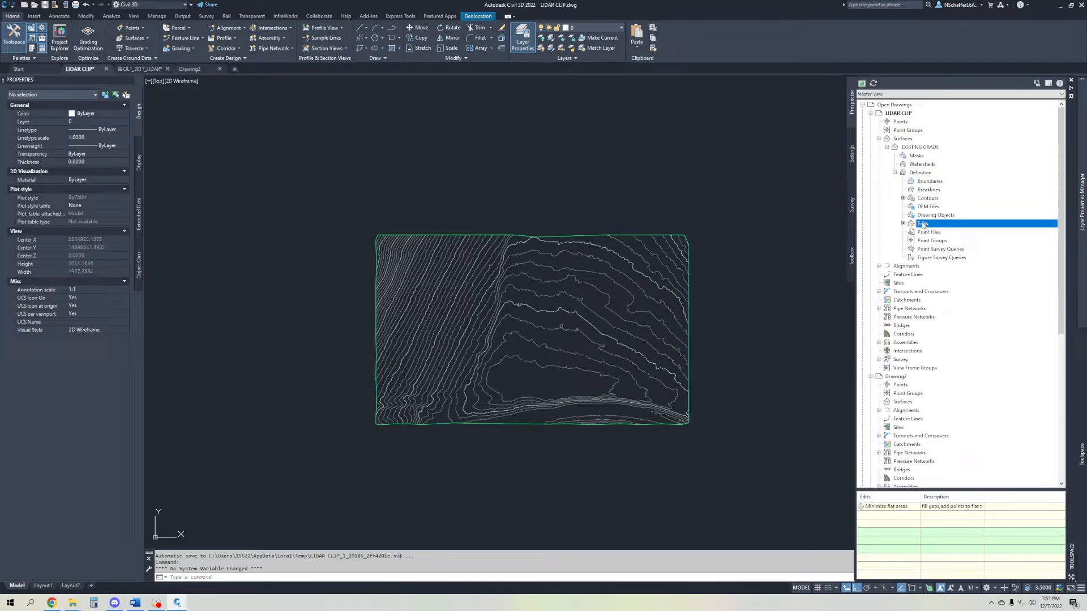
right_click(923, 224)
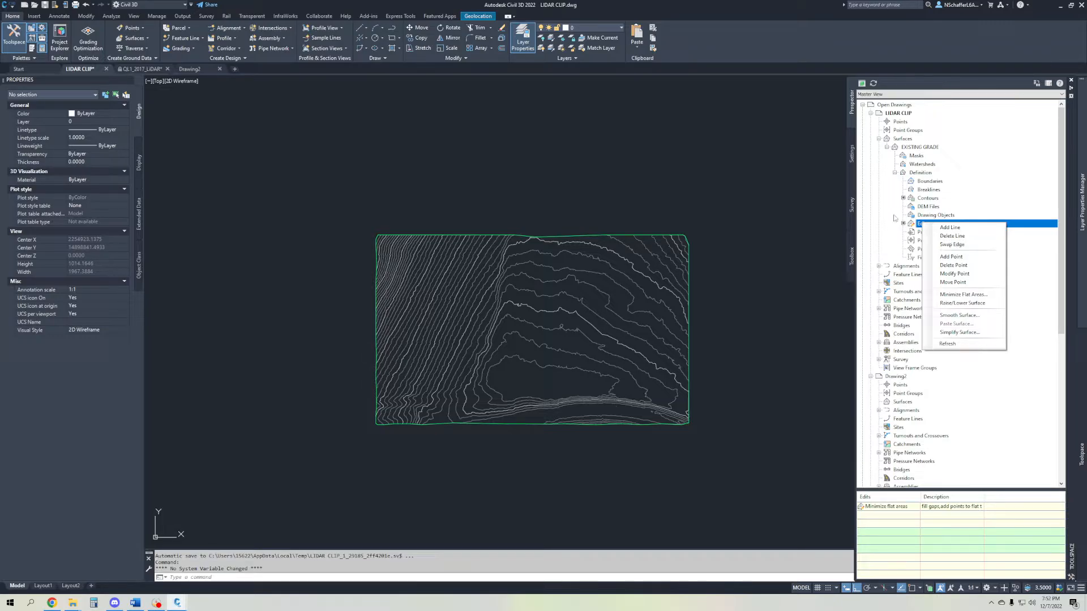
- Examine the Point Files, Point Groups, Point Survey Queries and Figure Survey Queries entries of the EXISTING GRADE definition and the surface edit operations
click(893, 232)
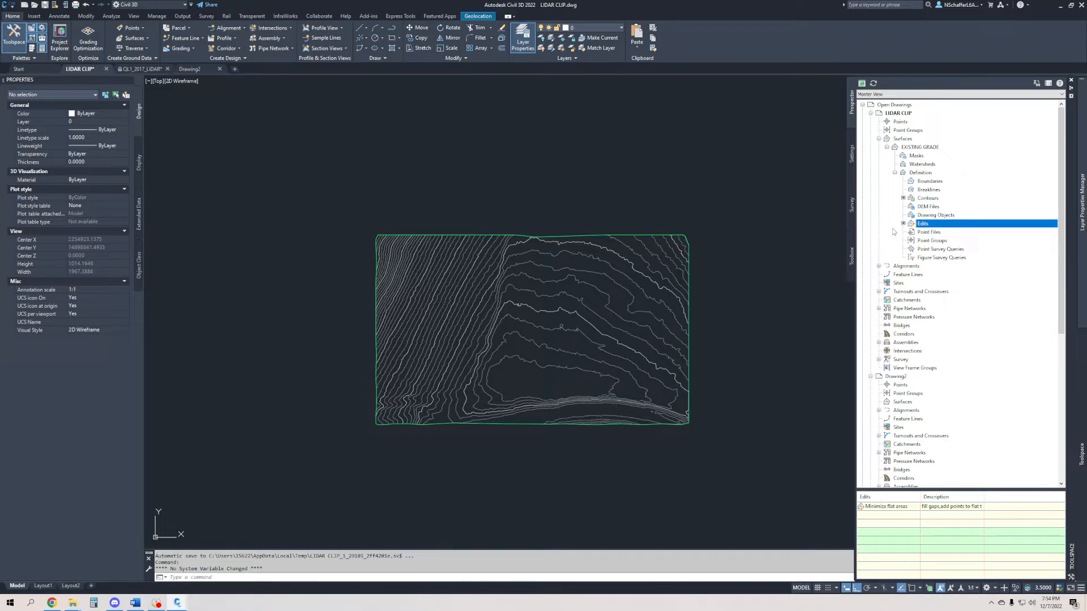
drag(946, 251, 949, 244)
click(940, 234)
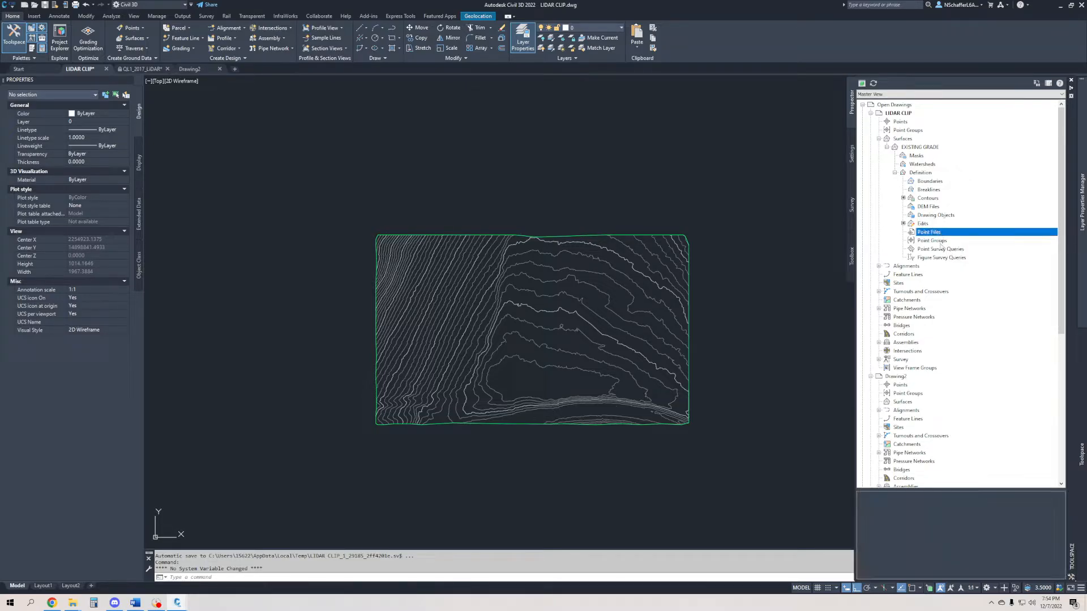
click(940, 242)
click(939, 250)
click(938, 258)
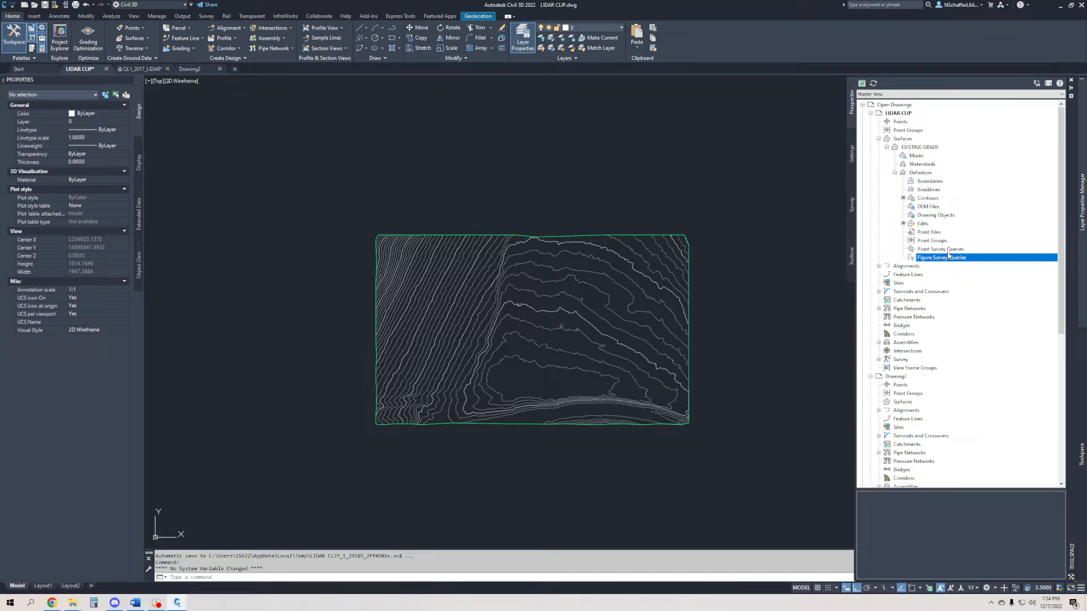
drag(947, 255, 949, 255)
click(923, 225)
right_click(922, 225)
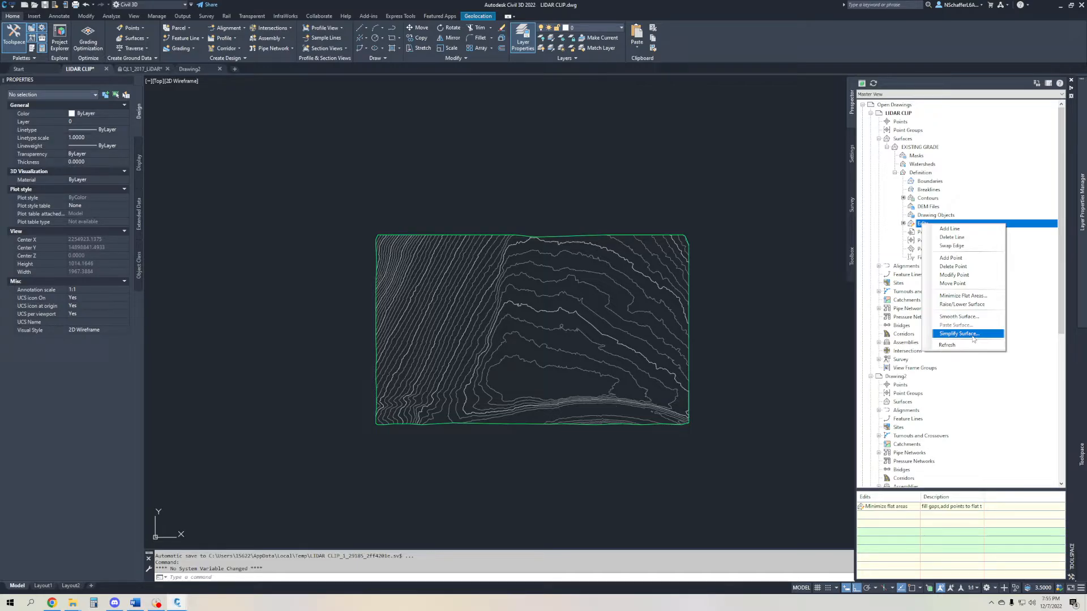
click(786, 283)
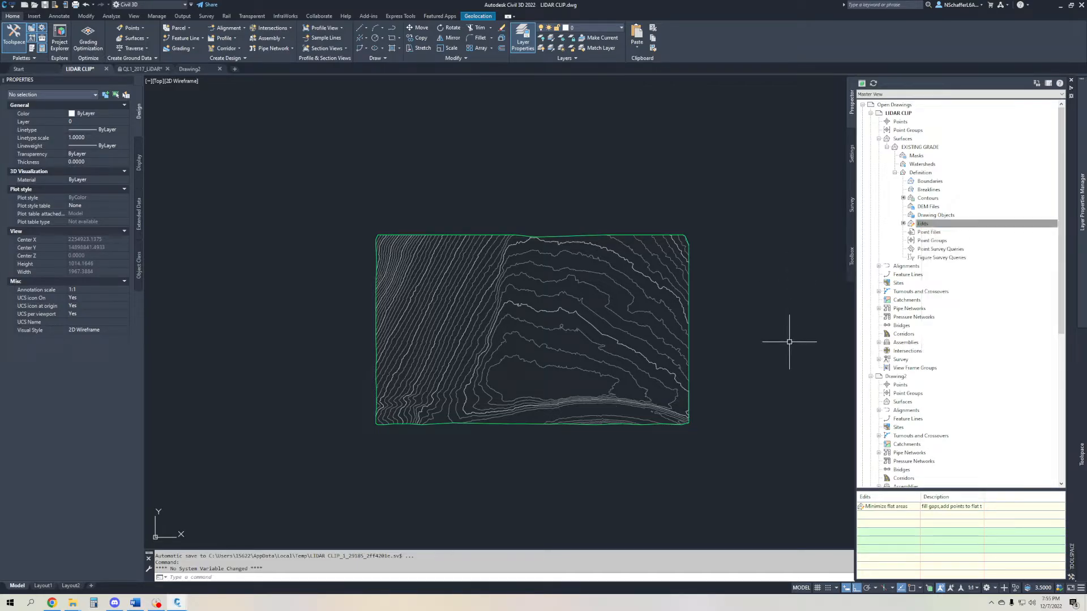
- Open the EXISTING GRADE surface in the Object Viewer
click(842, 323)
click(837, 323)
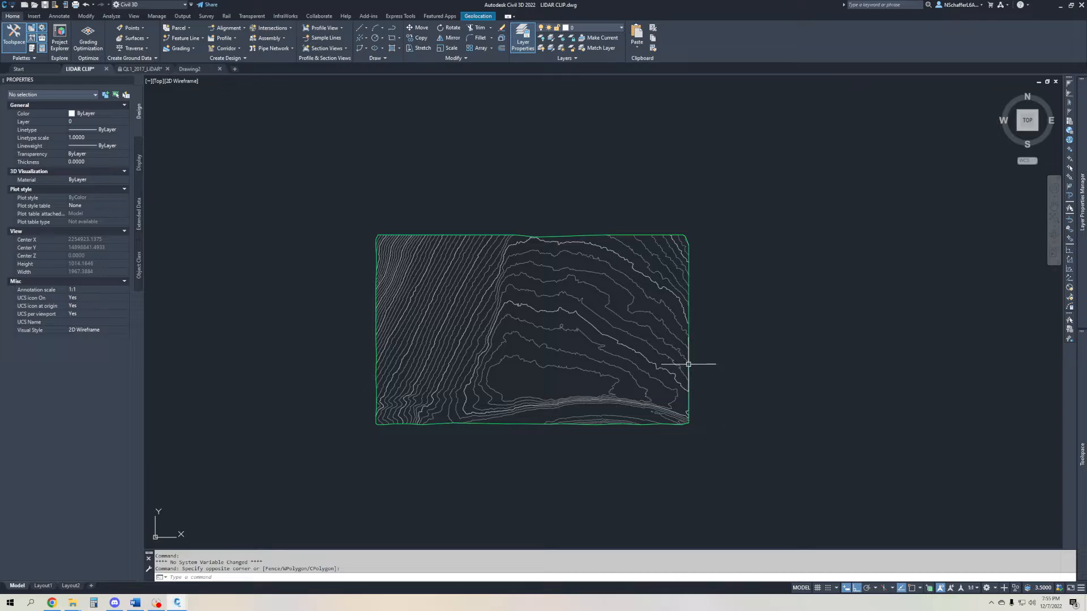
click(594, 322)
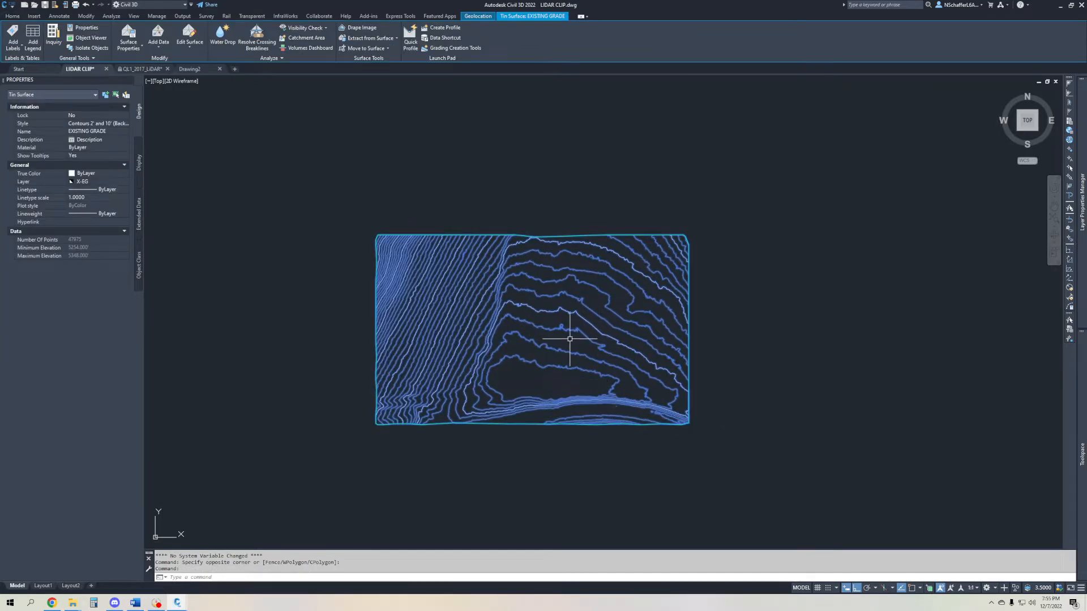
right_click(571, 341)
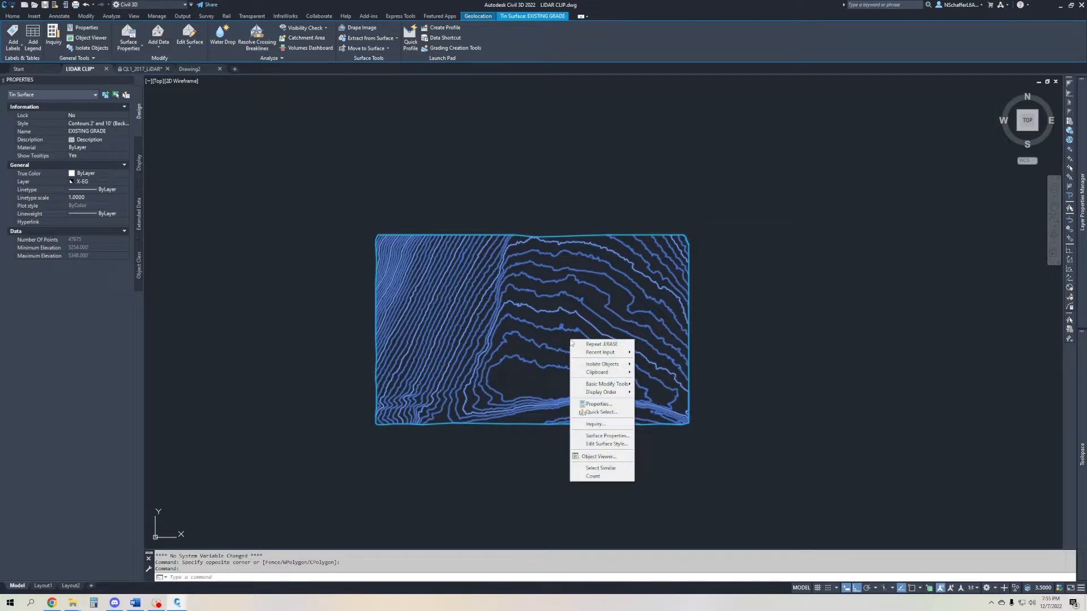
click(600, 457)
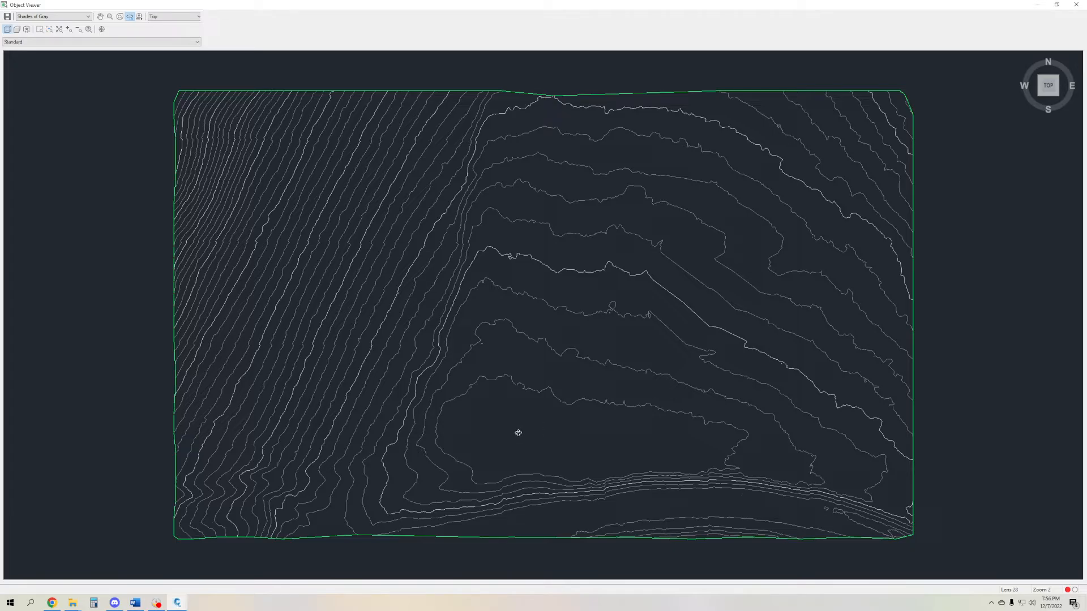
- Examine the surface's terrain in 3D from the front and right sides, including the steep bank along its southern edge
mouse_move(519, 433)
mouse_down()
mouse_move(524, 236)
mouse_move(593, 265)
mouse_up()
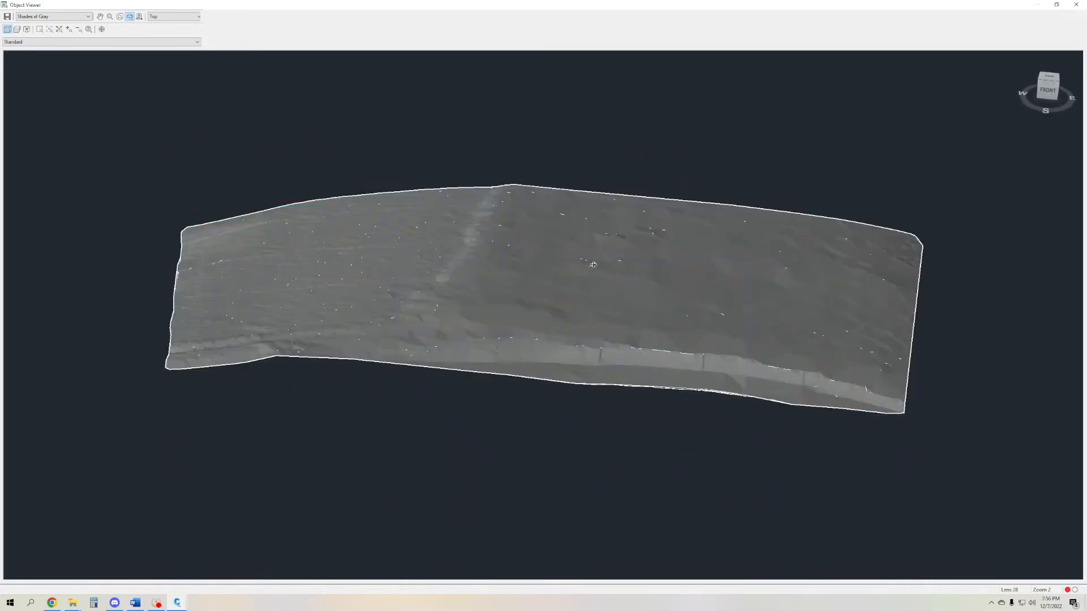
mouse_move(707, 339)
mouse_down()
mouse_move(475, 352)
mouse_move(493, 315)
mouse_move(478, 308)
mouse_move(584, 320)
mouse_move(596, 307)
mouse_move(556, 324)
mouse_up()
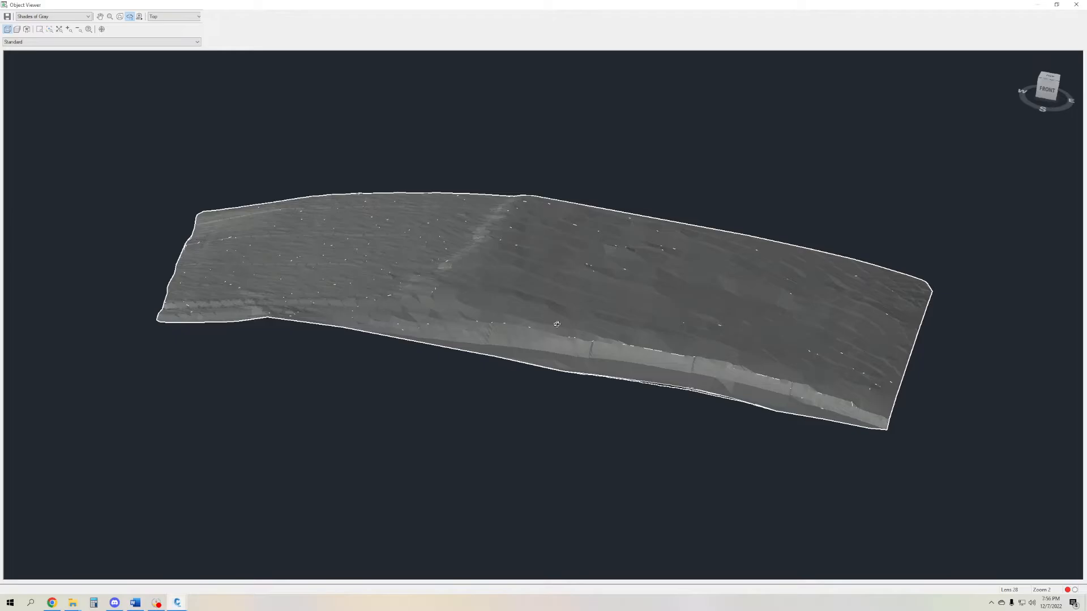
drag(553, 313, 461, 335)
scroll(304, 365, up, 4)
middle_drag(242, 409, 652, 375)
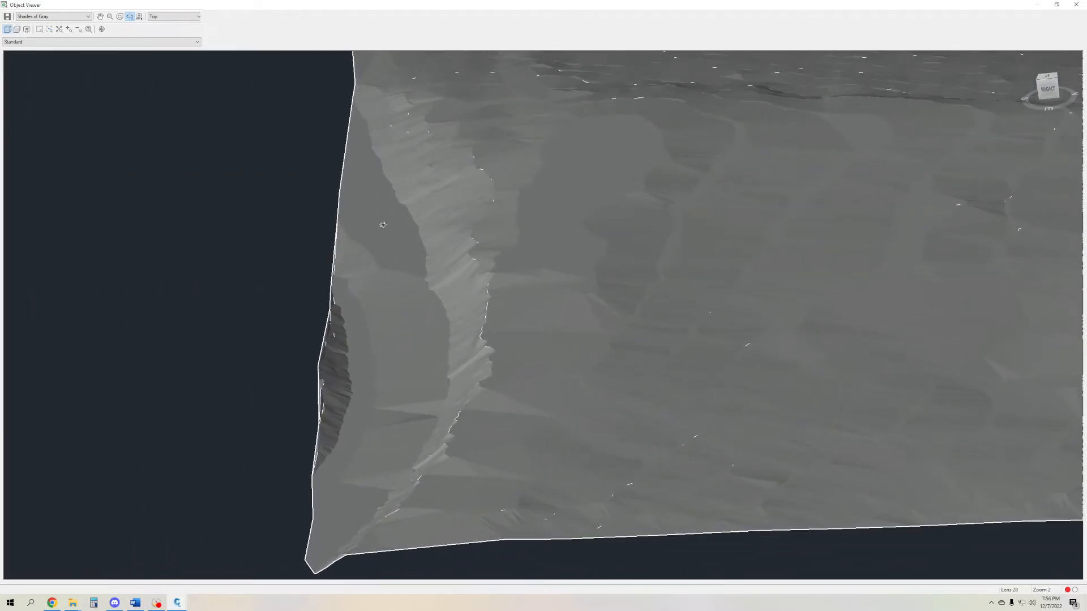
drag(662, 340, 570, 502)
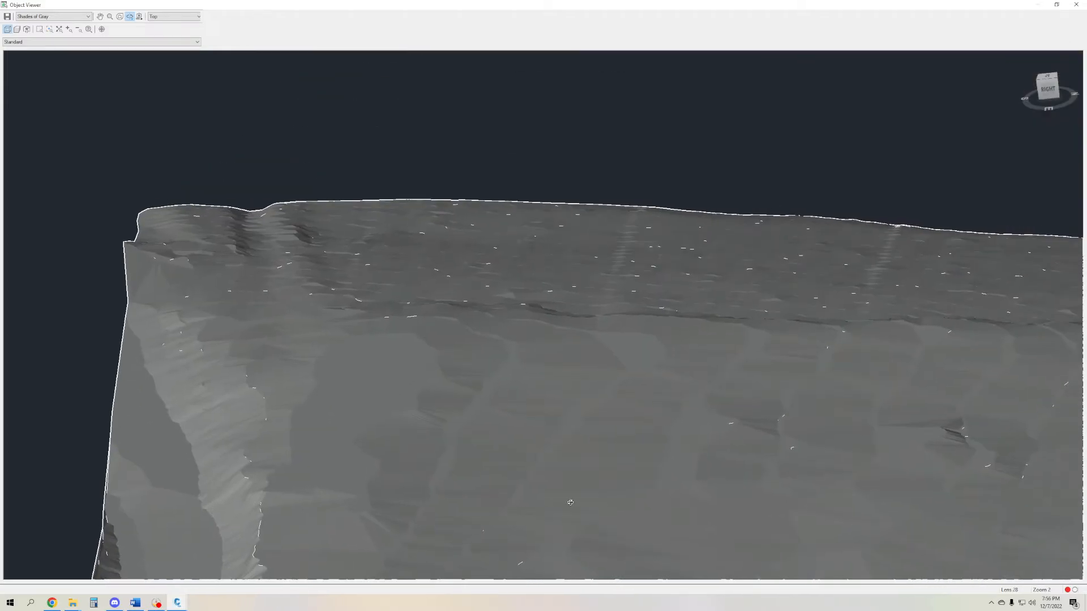
middle_drag(570, 502, 424, 311)
middle_drag(672, 336, 494, 342)
scroll(587, 336, down, 2)
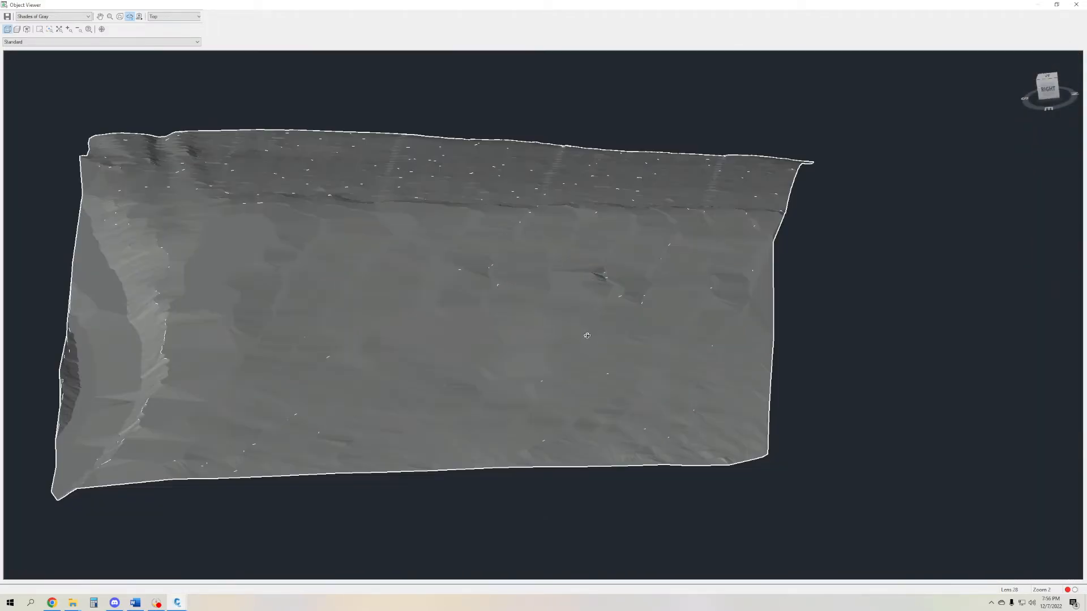
drag(587, 335, 716, 369)
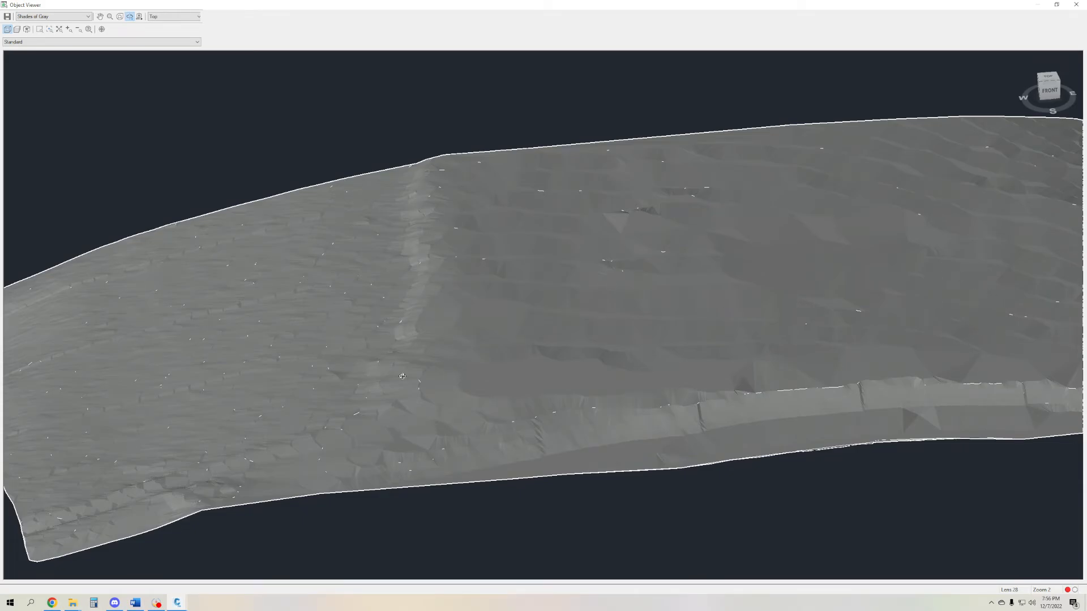
drag(406, 384, 434, 355)
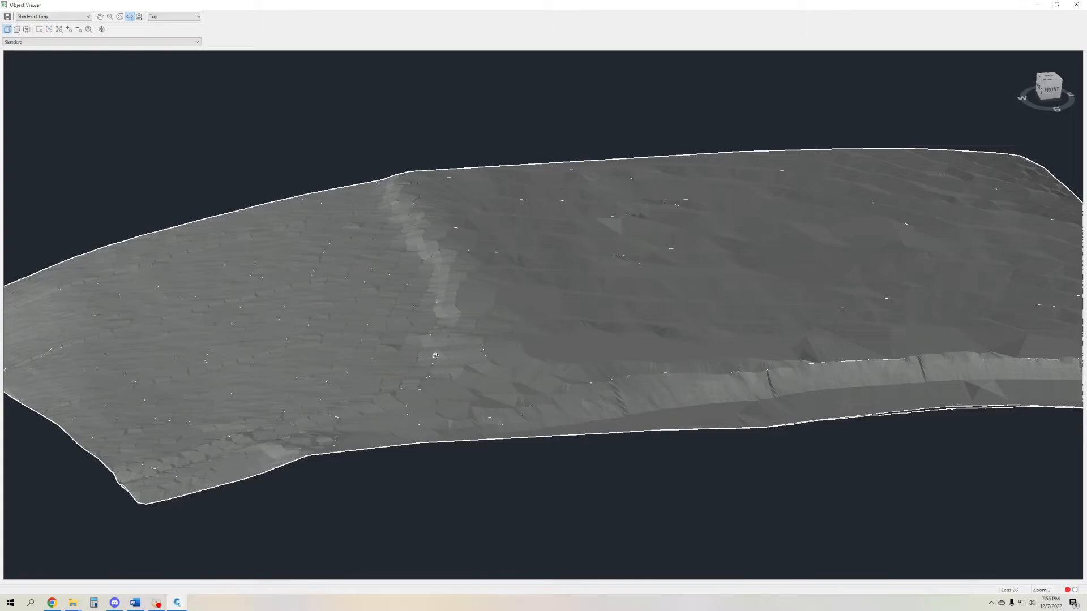
- View the surface in the Conceptual visual style and in the Hidden visual style from an oblique angle
click(56, 19)
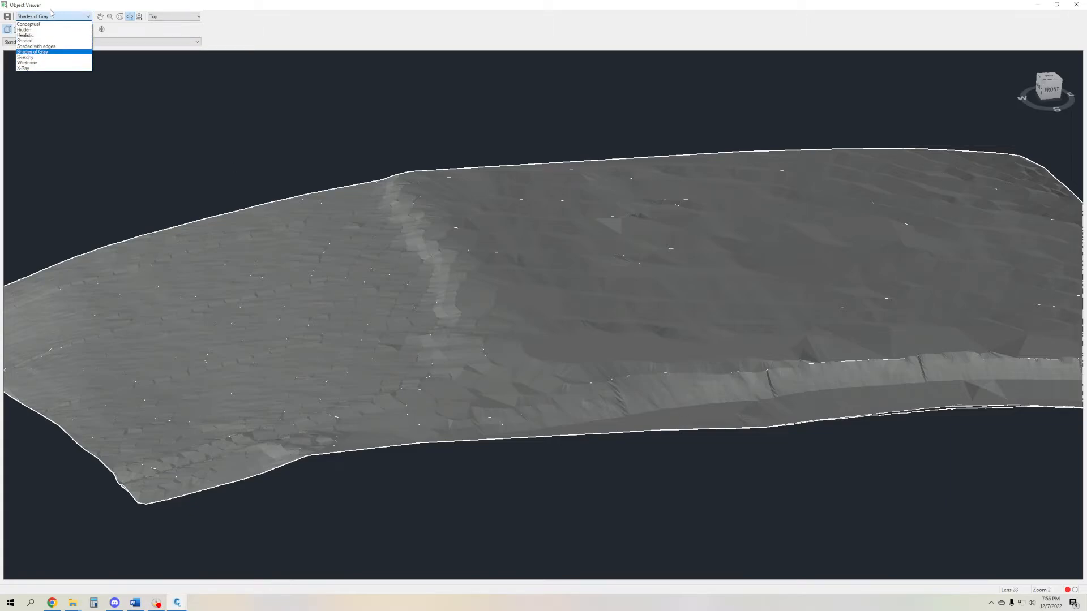
click(42, 25)
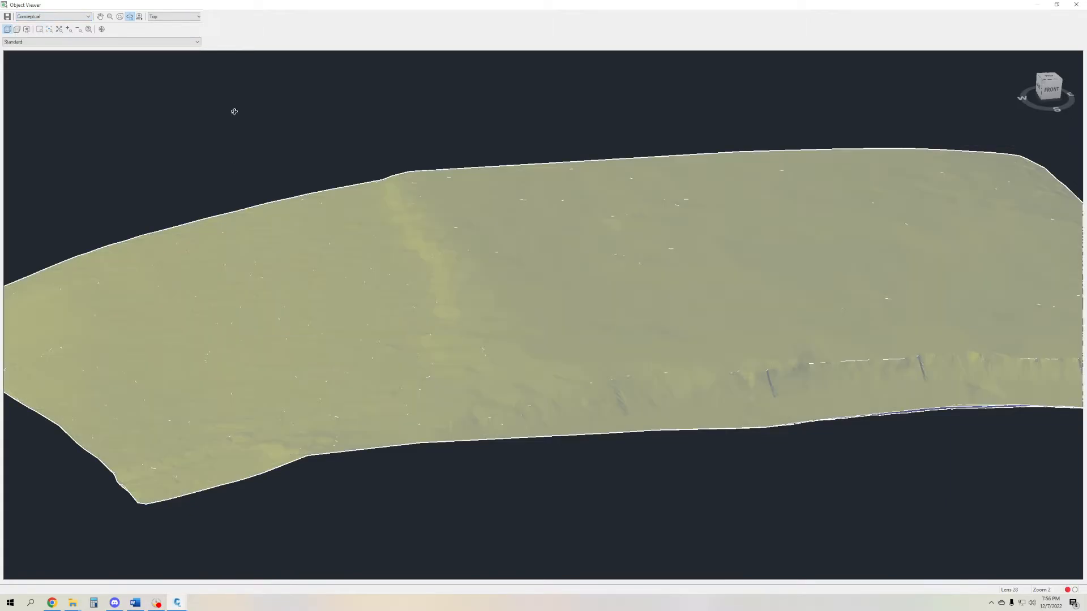
drag(353, 133, 397, 151)
click(54, 17)
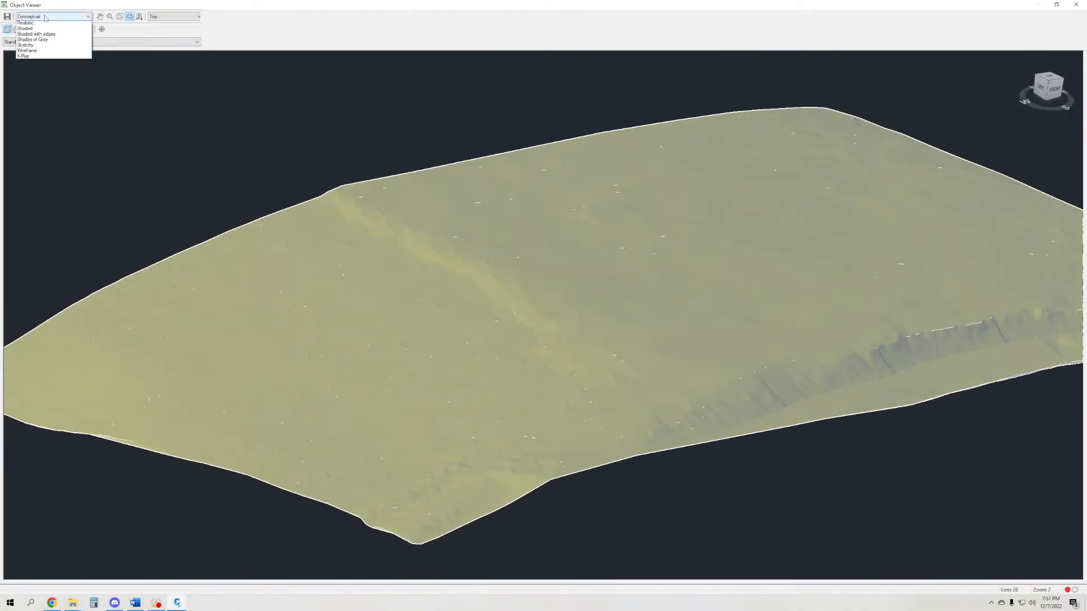
click(44, 29)
drag(602, 315, 546, 240)
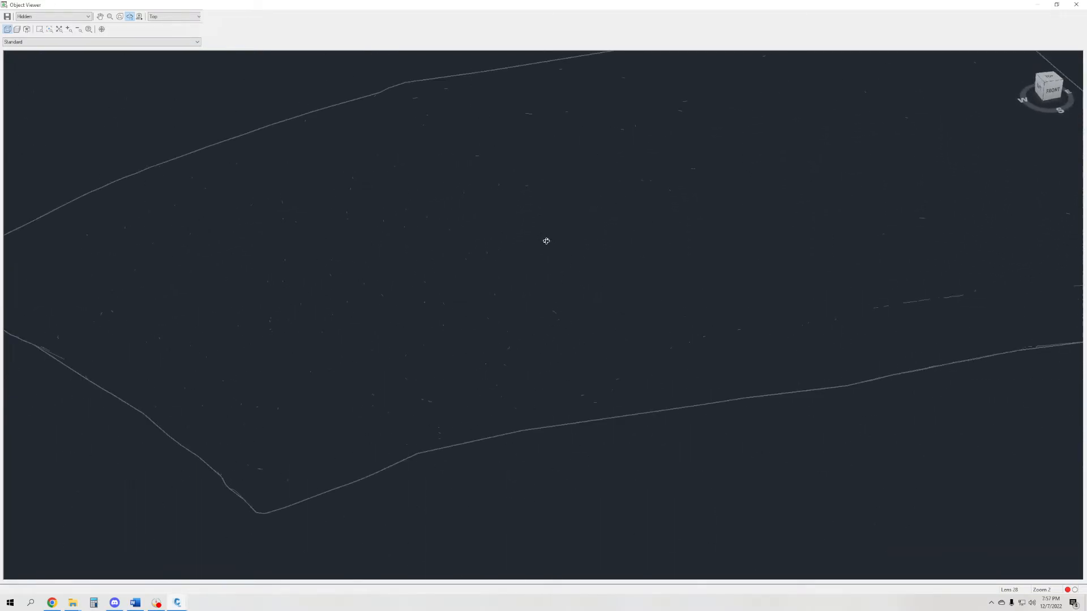
- View the surface in the Realistic visual style up close and in the Shaded visual style from a higher angle
click(21, 17)
click(25, 32)
mouse_move(419, 255)
mouse_down()
mouse_move(405, 221)
mouse_move(444, 245)
mouse_move(511, 260)
mouse_up()
scroll(579, 343, up, 5)
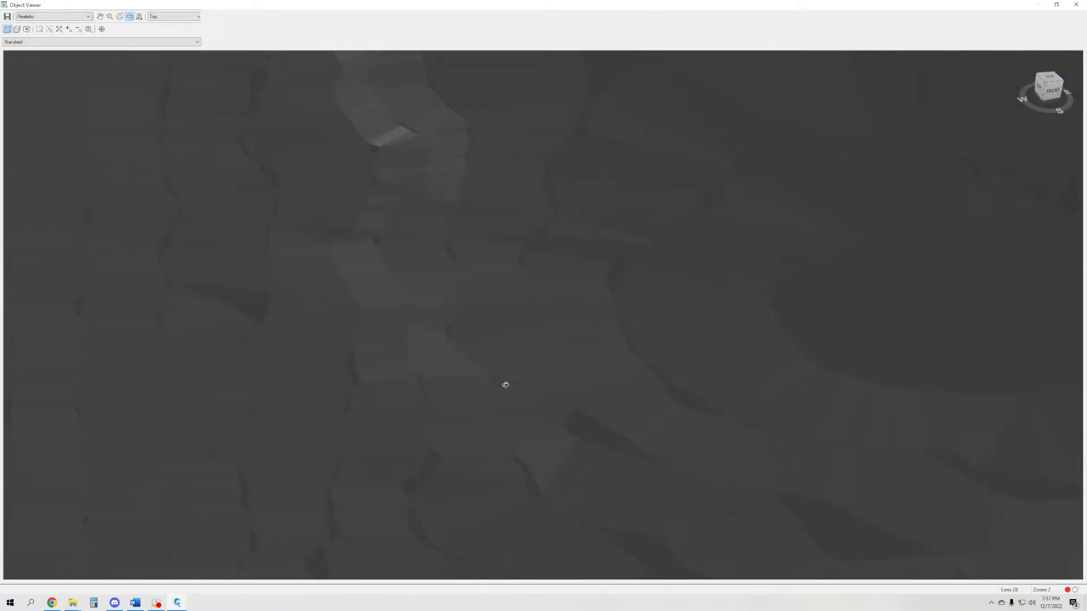
scroll(505, 385, down, 5)
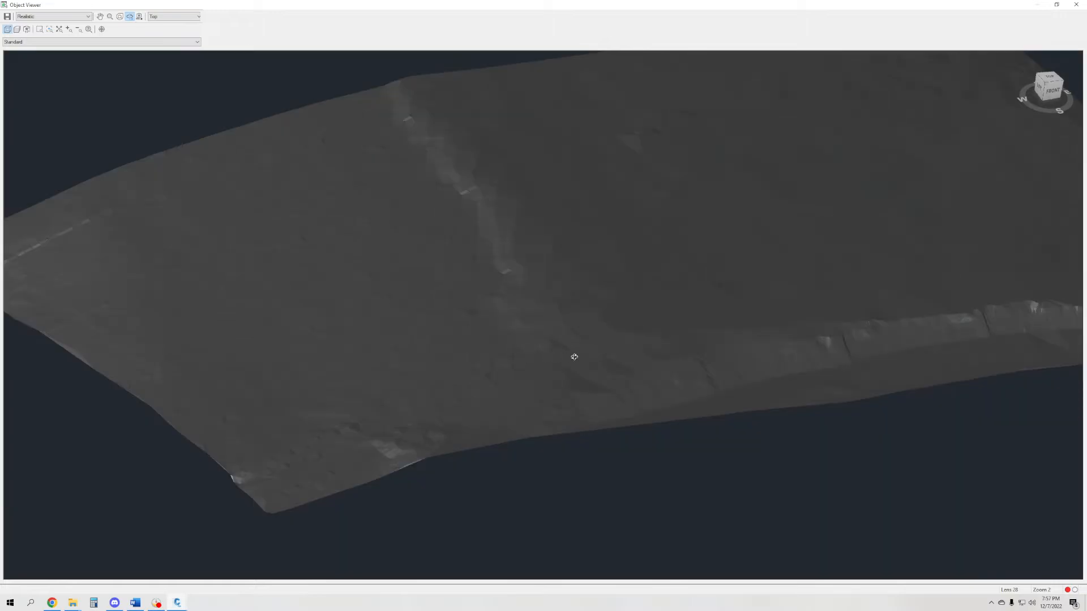
click(37, 17)
click(37, 41)
drag(347, 127, 483, 324)
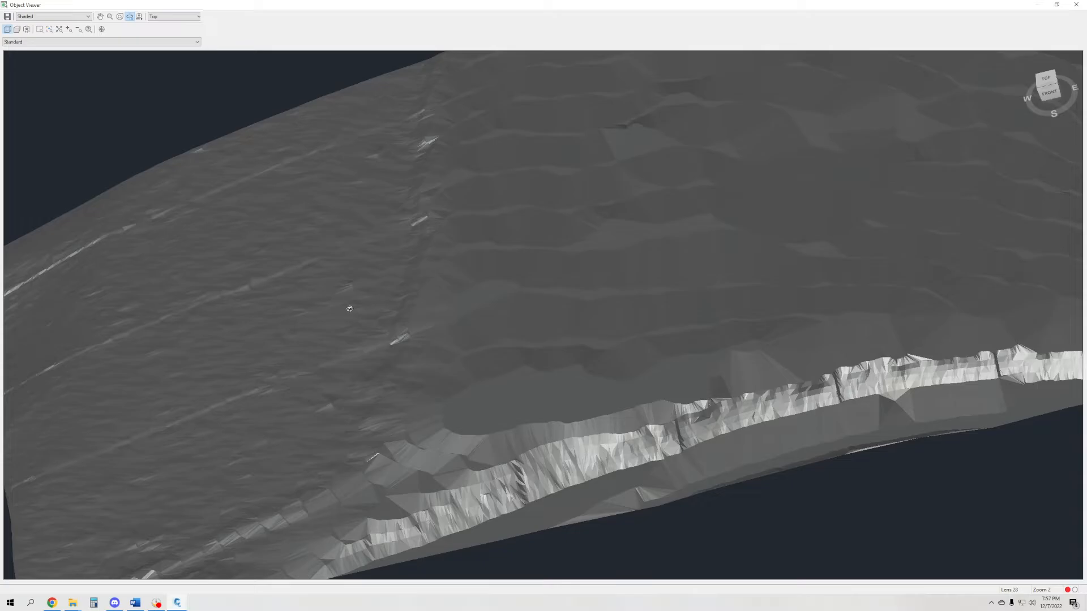
- Show the surface in the Shaded with edges visual style and inspect its triangle edges up close
click(55, 17)
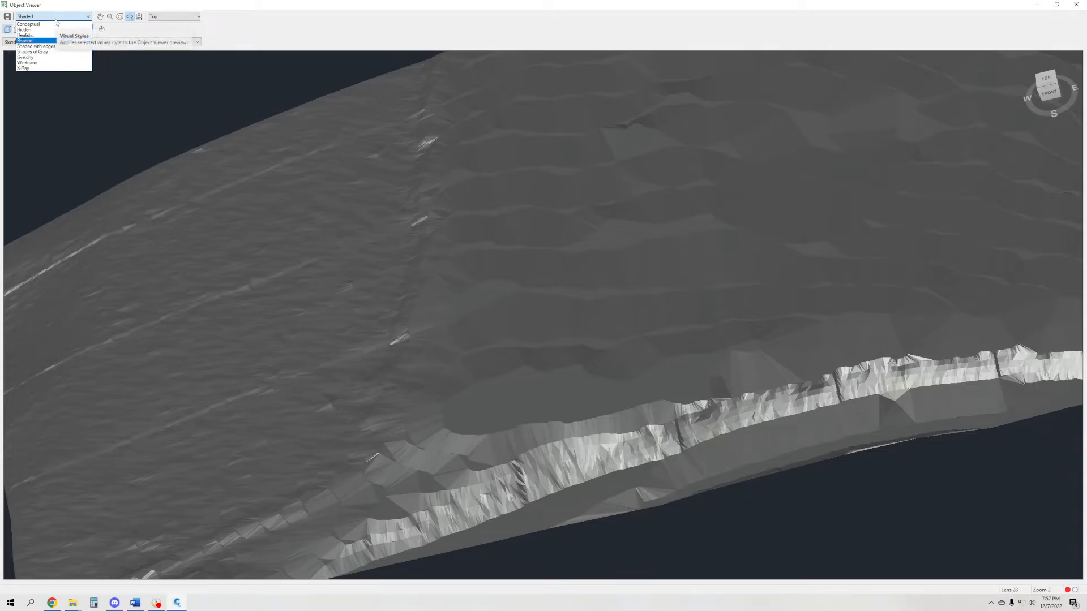
click(36, 46)
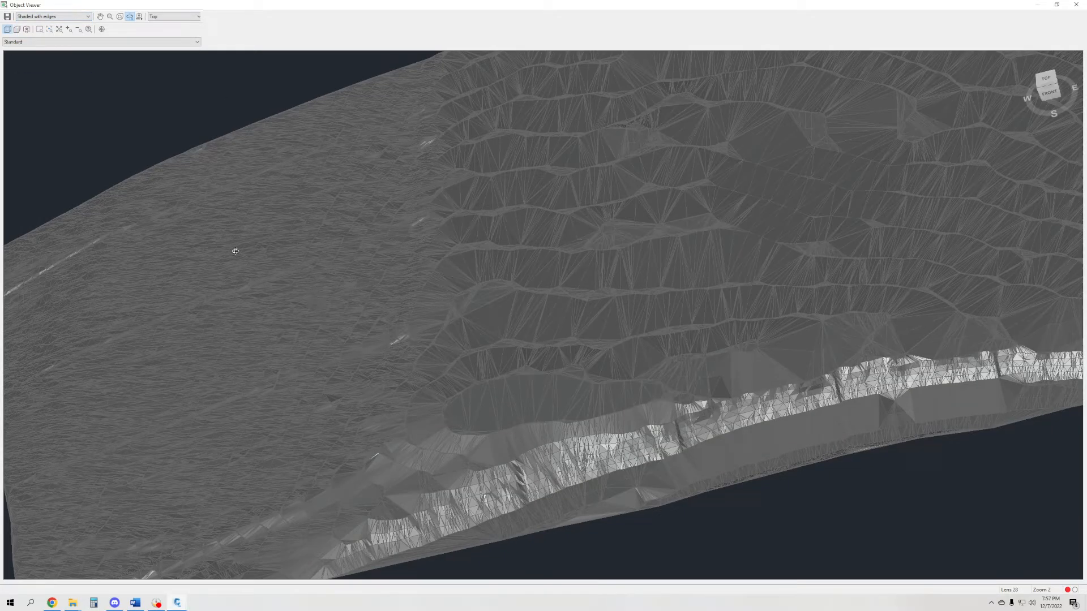
drag(162, 313, 468, 262)
scroll(640, 361, up, 10)
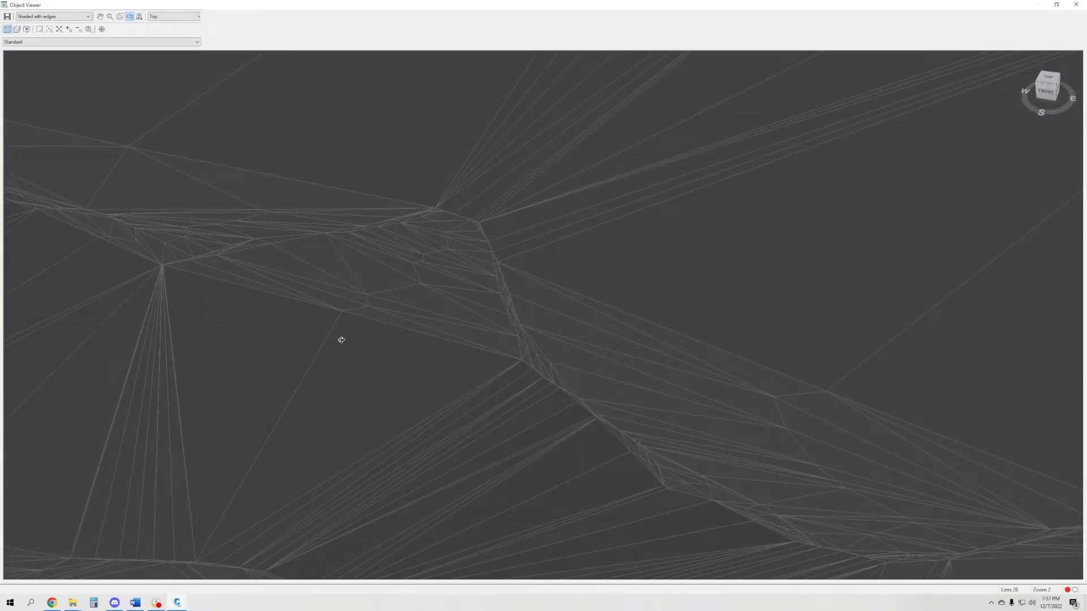
- Return the surface preview to the Shades of Gray visual style and inspect the ridge and southern bank up close
click(54, 17)
click(32, 52)
scroll(591, 299, down, 10)
drag(591, 299, 710, 294)
scroll(575, 303, up, 8)
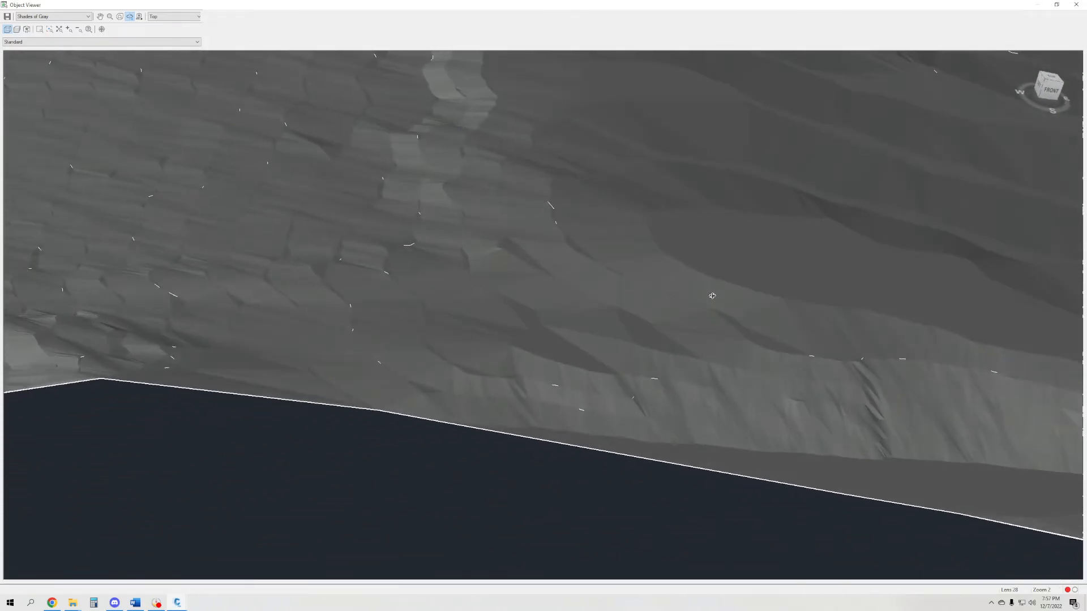
drag(375, 227, 582, 287)
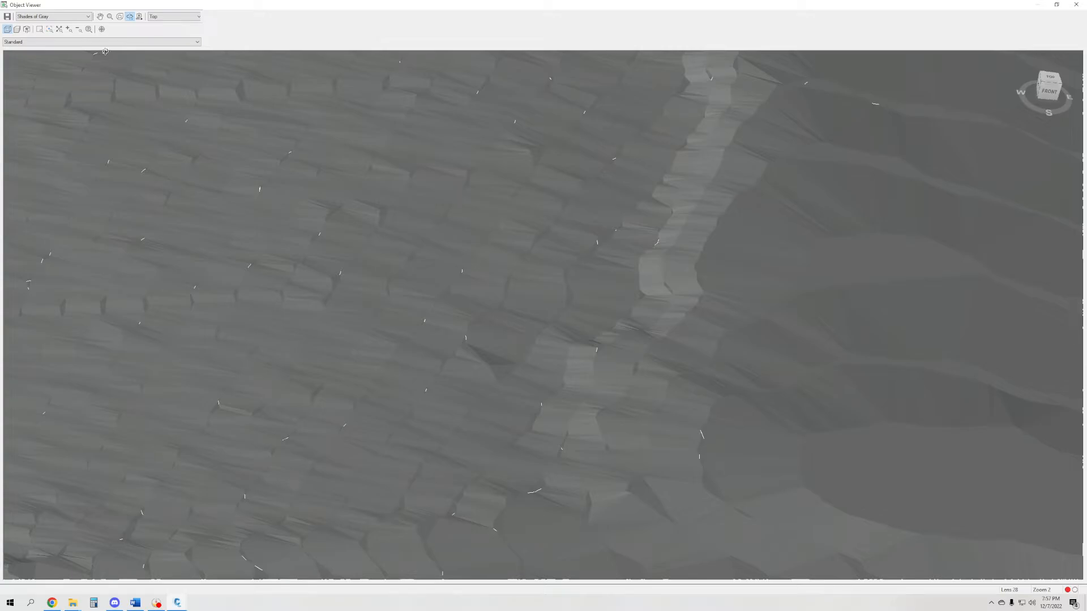
- Show the surface in the Sketchy visual style and inspect it from an oblique angle
click(65, 16)
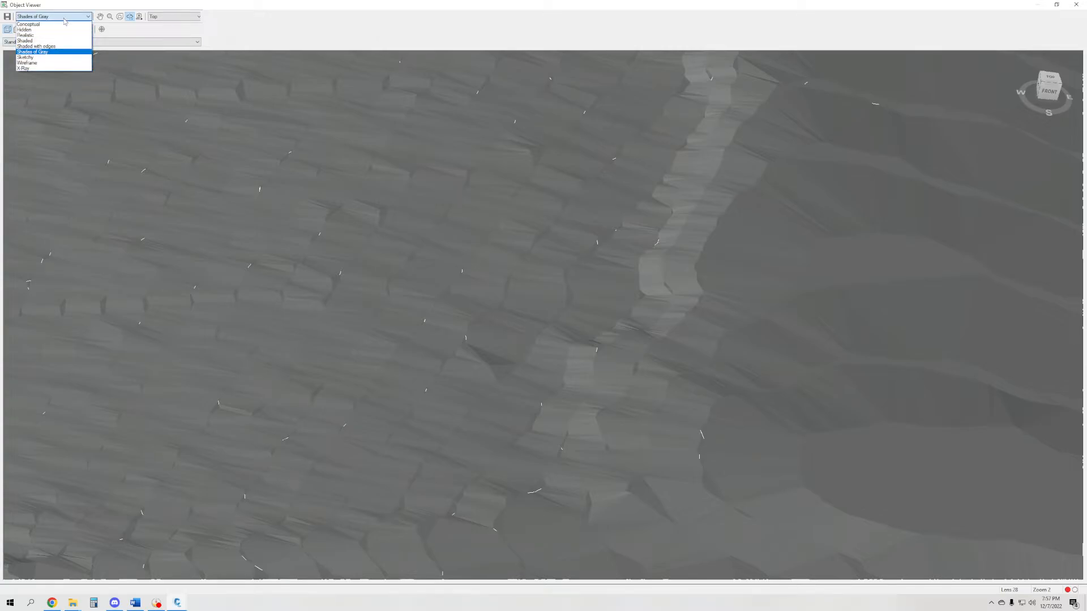
click(49, 57)
scroll(656, 332, down, 10)
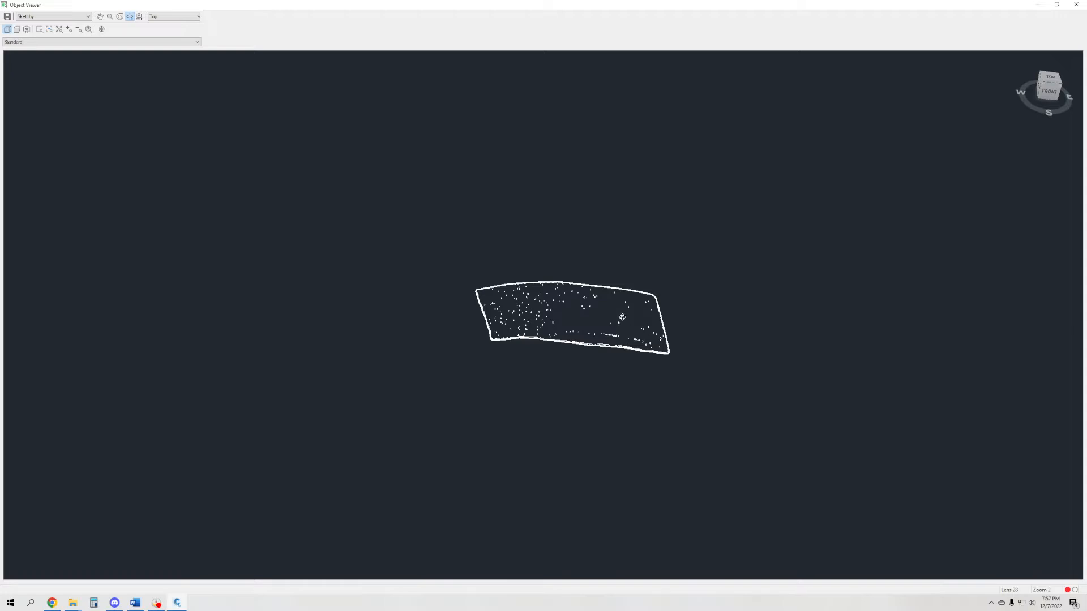
scroll(628, 322, up, 6)
scroll(631, 325, up, 3)
drag(704, 392, 769, 320)
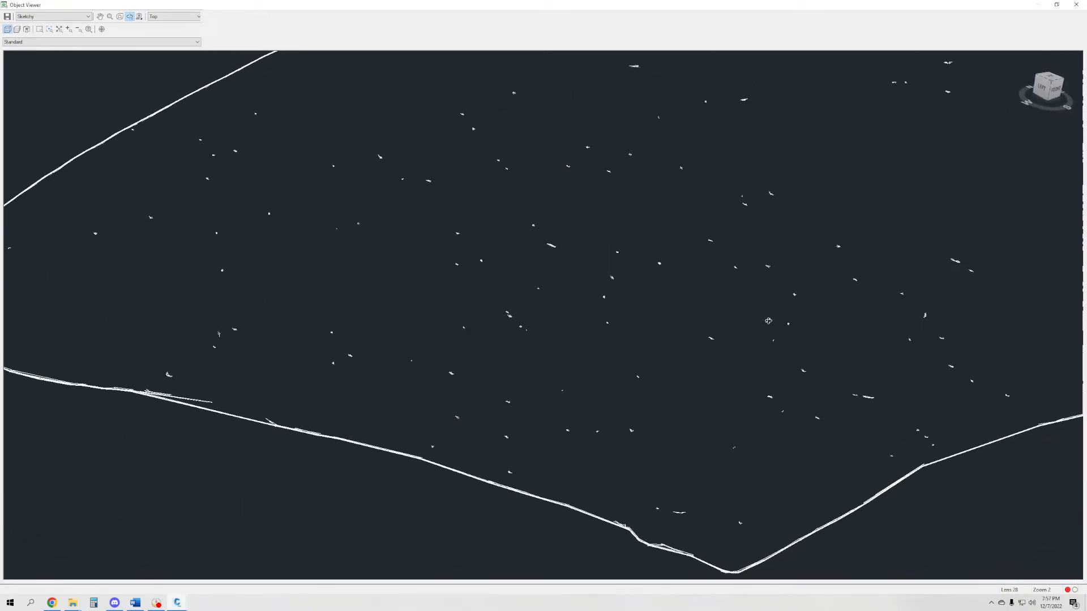
- Show the surface in the Wireframe visual style and examine the TIN triangulation along the contours and southern bank
click(65, 17)
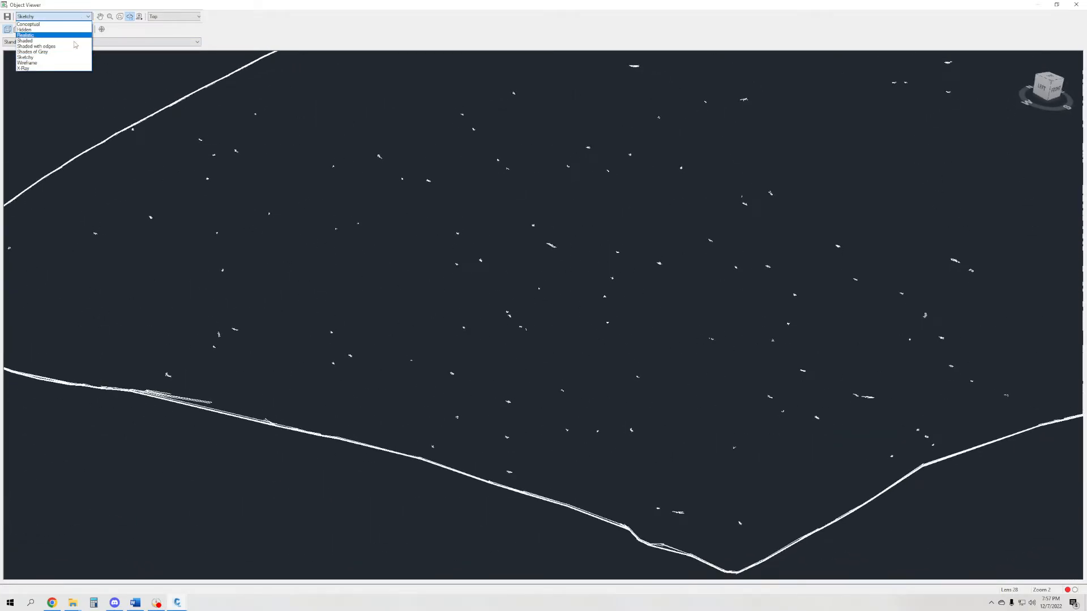
click(66, 64)
middle_drag(890, 233, 274, 333)
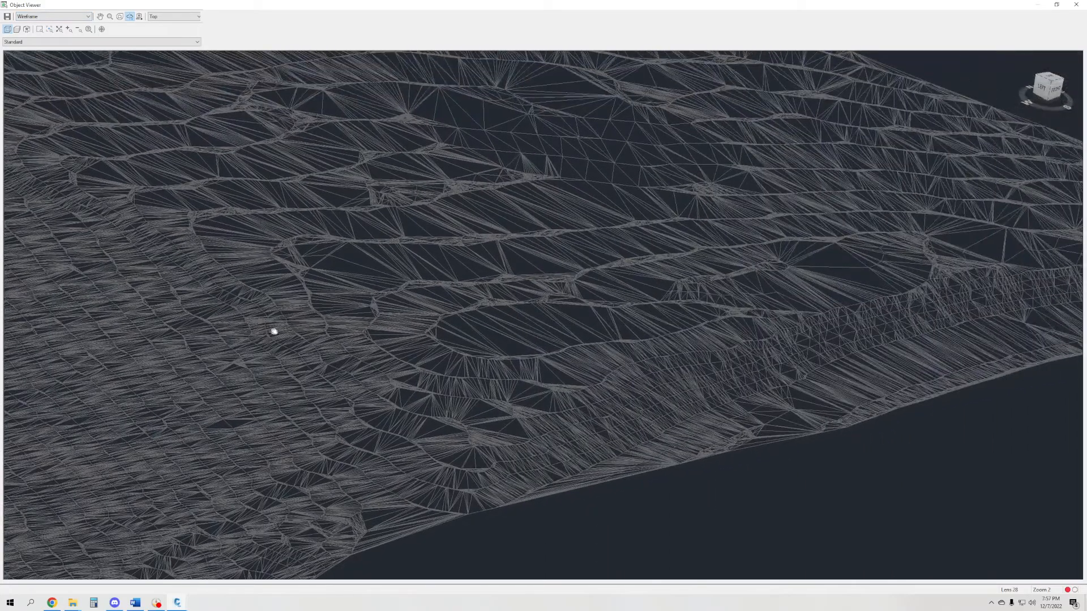
drag(713, 250, 618, 296)
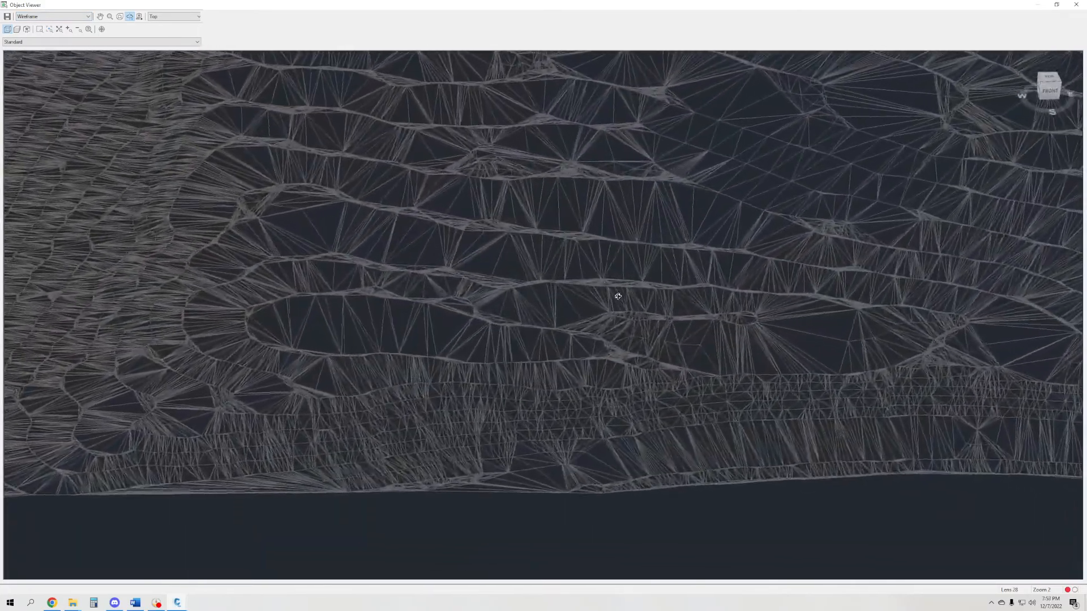
drag(545, 333, 536, 358)
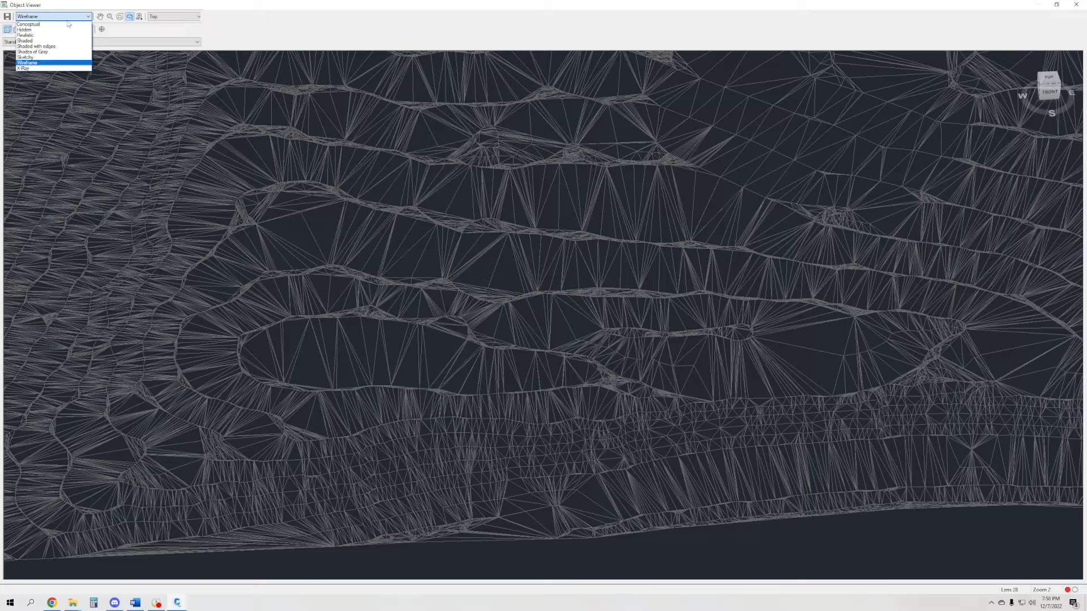
- Show the surface in the X-Ray visual style and inspect its whole extent from a low oblique angle
click(46, 66)
scroll(620, 297, down, 4)
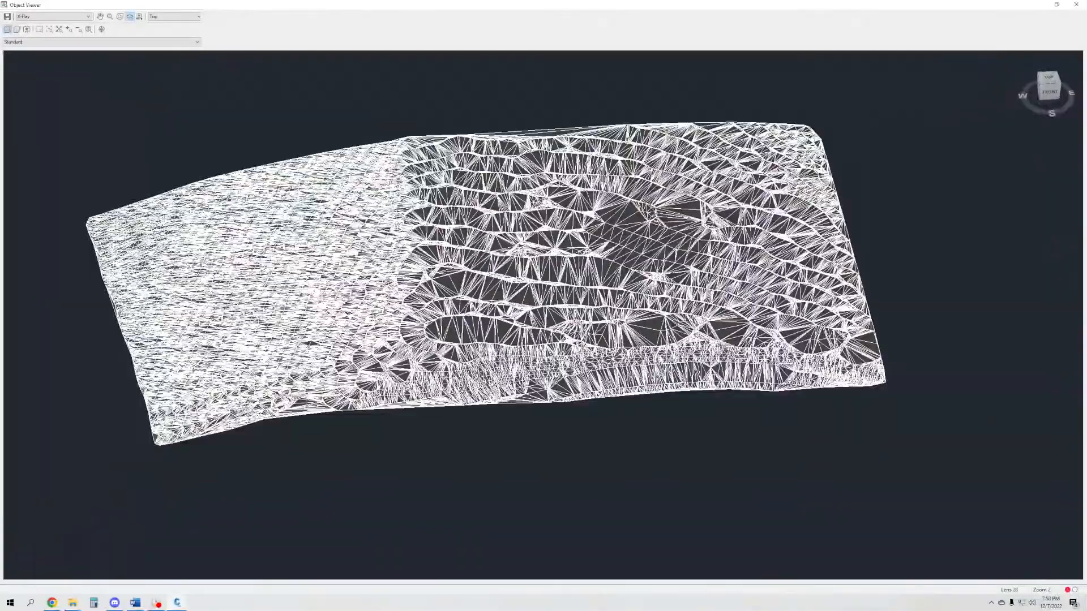
middle_drag(504, 289, 517, 387)
drag(520, 389, 519, 359)
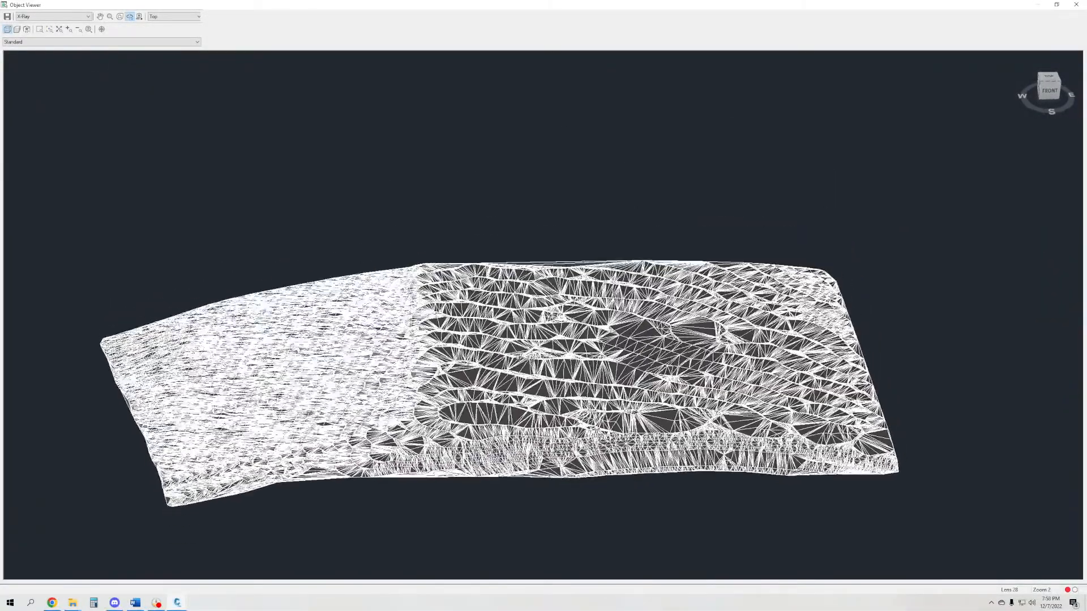
drag(481, 406, 505, 342)
- Show the surface in the Shaded with edges visual style and inspect the triangle edges above the southern bank up close
click(66, 17)
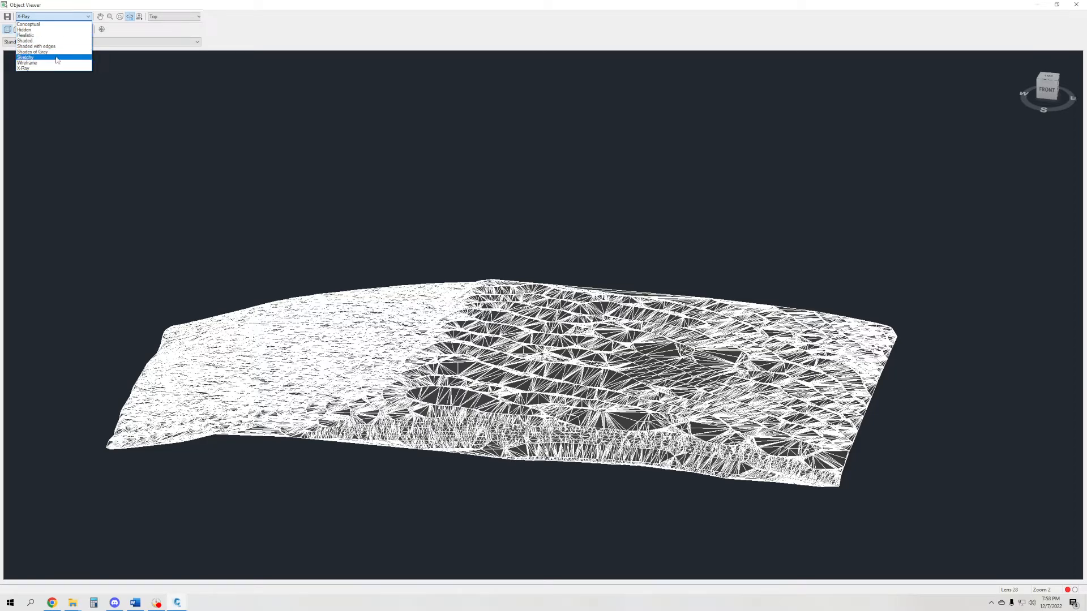
click(58, 51)
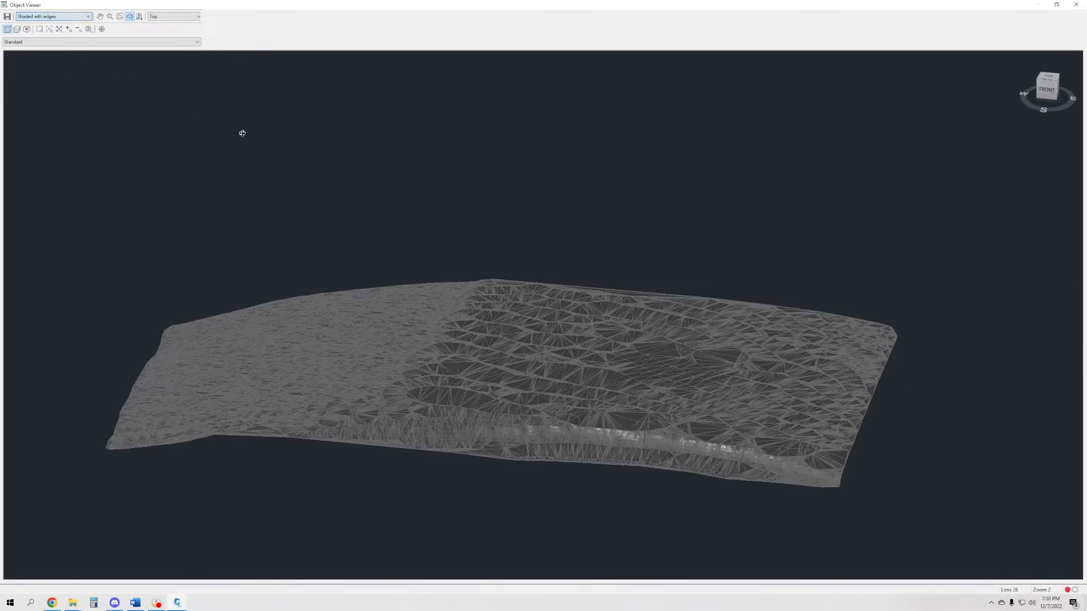
scroll(589, 467, up, 5)
drag(613, 466, 638, 37)
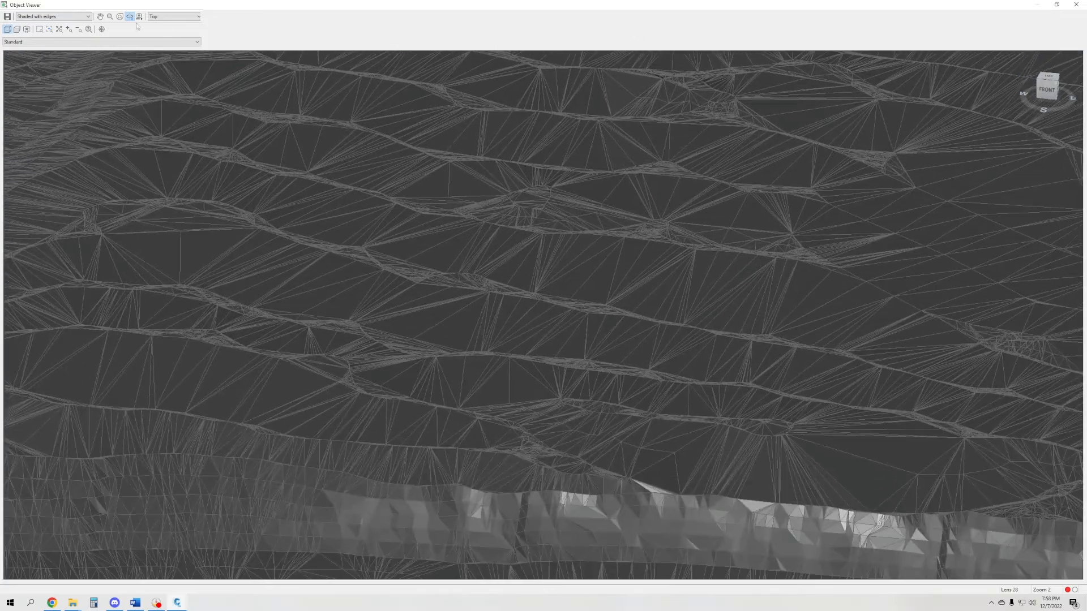
- Show the surface in the Shades of Gray visual style, inspect the southern bank and its lower edge, and close the 3D preview
click(72, 19)
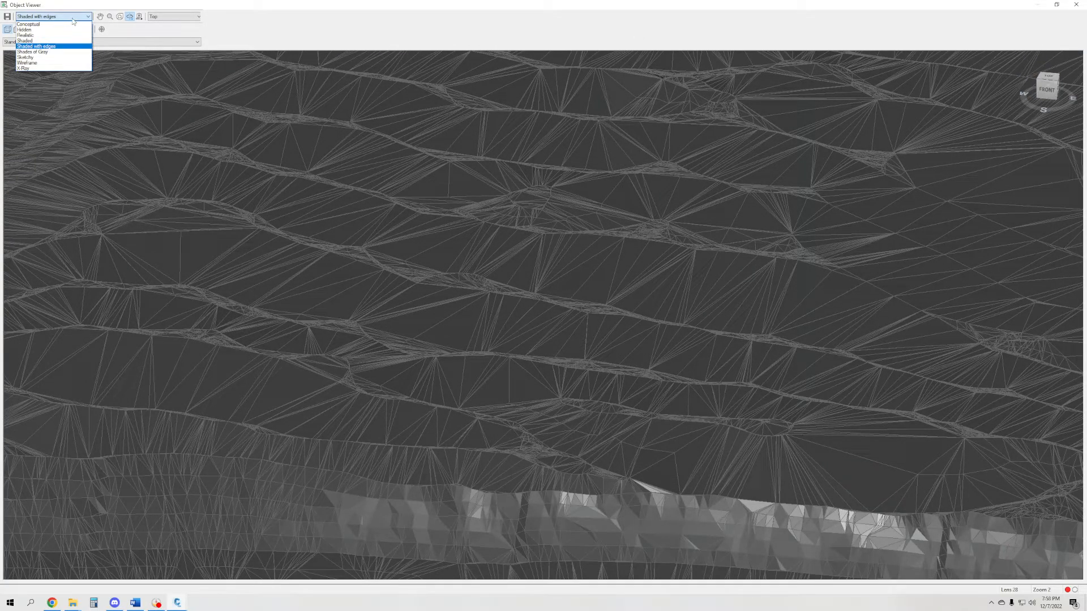
click(32, 52)
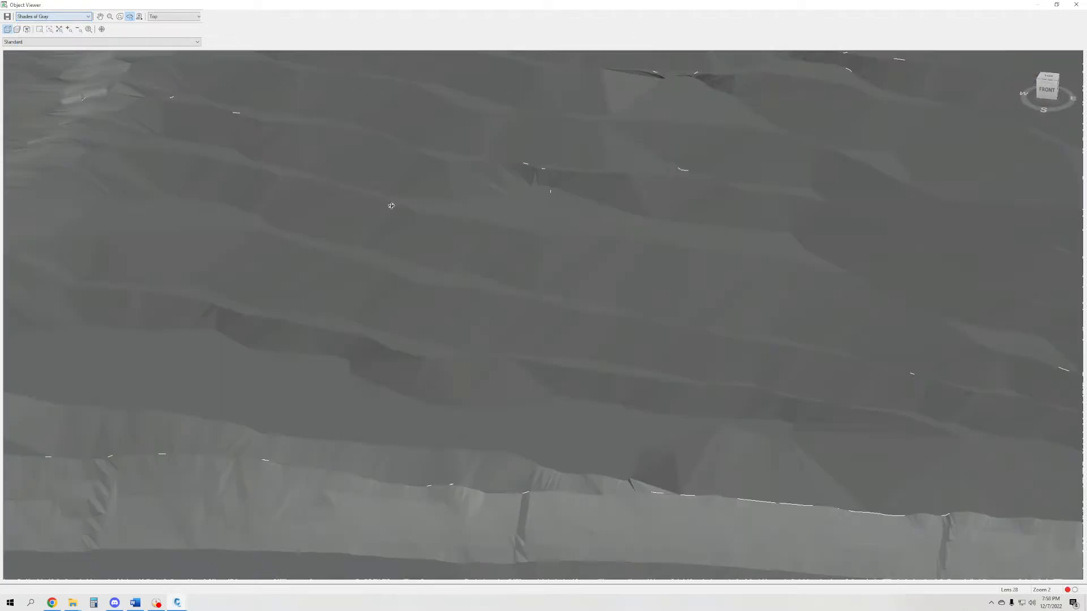
drag(391, 205, 585, 287)
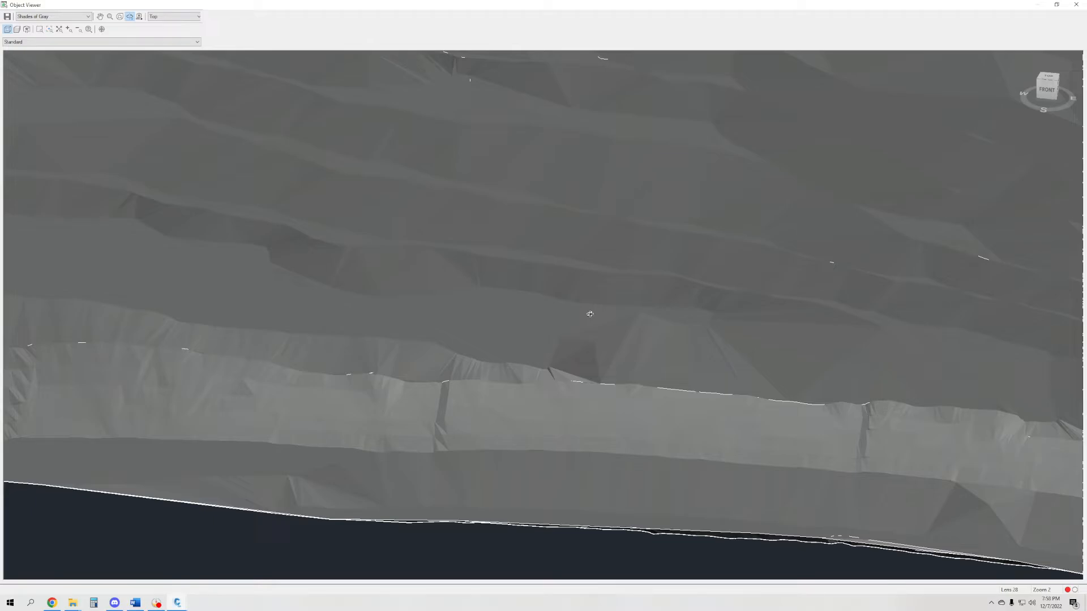
scroll(605, 199, down, 2)
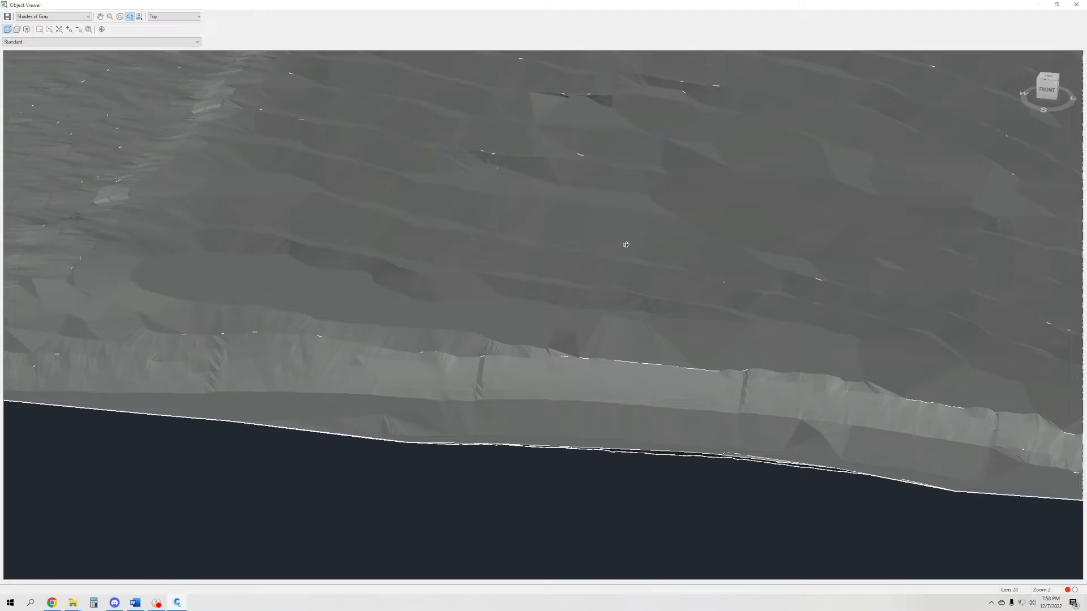
click(1075, 4)
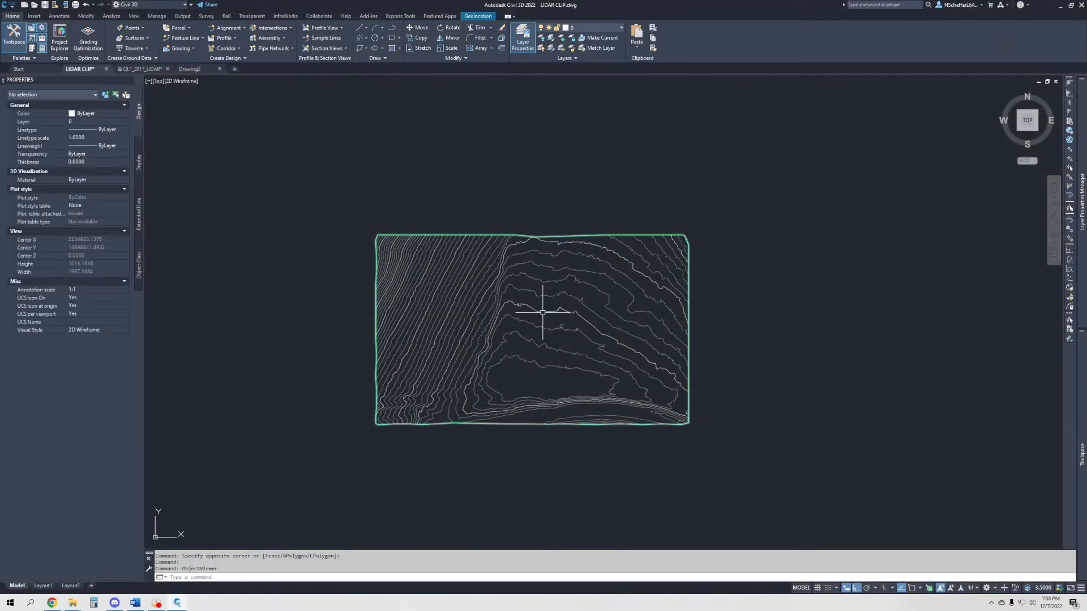
click(542, 312)
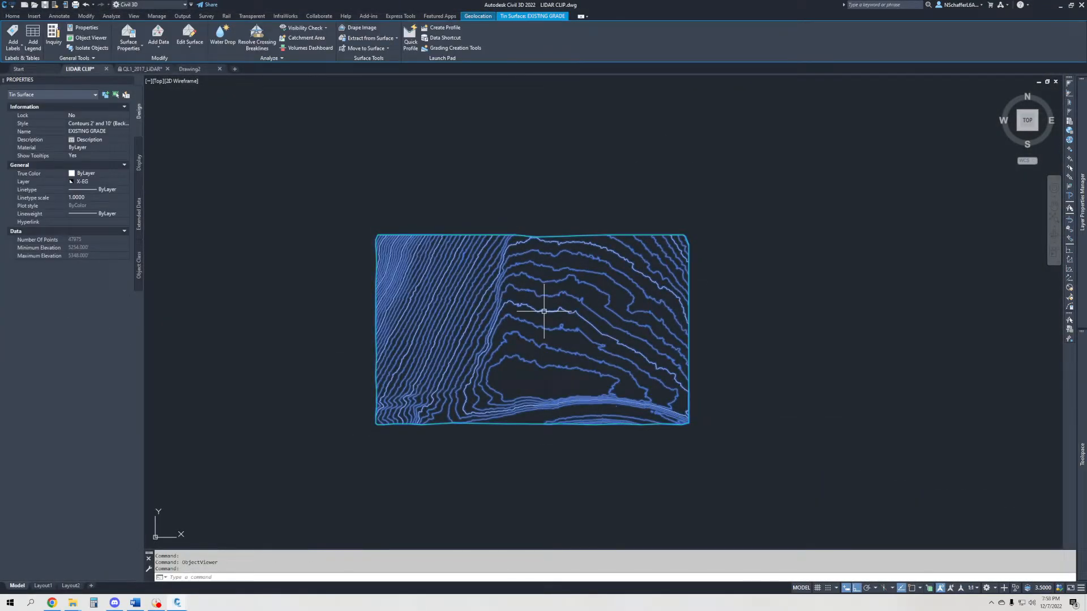
right_click(543, 312)
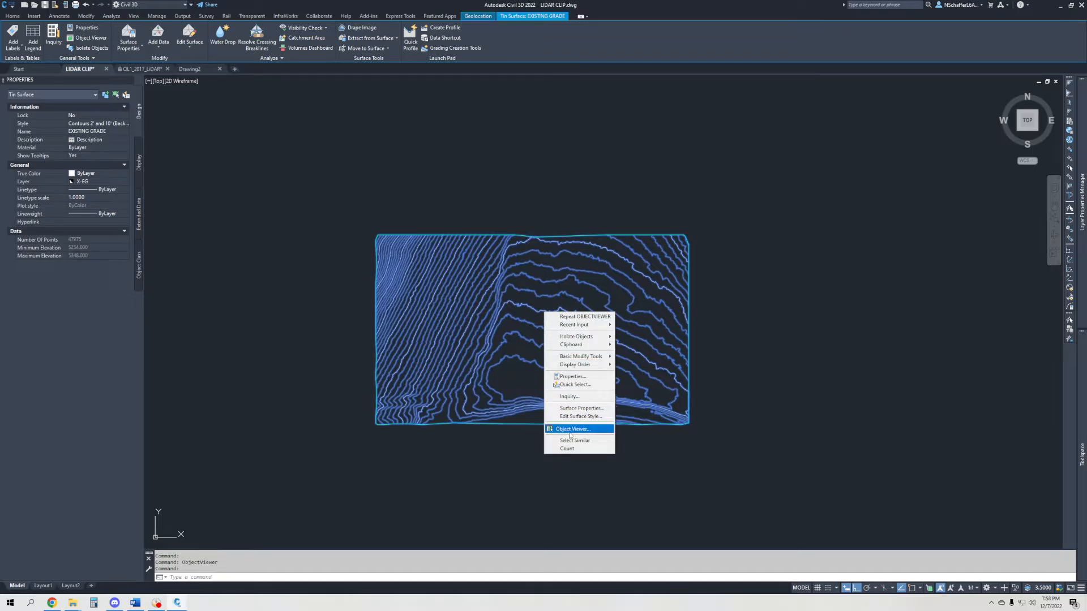
click(792, 482)
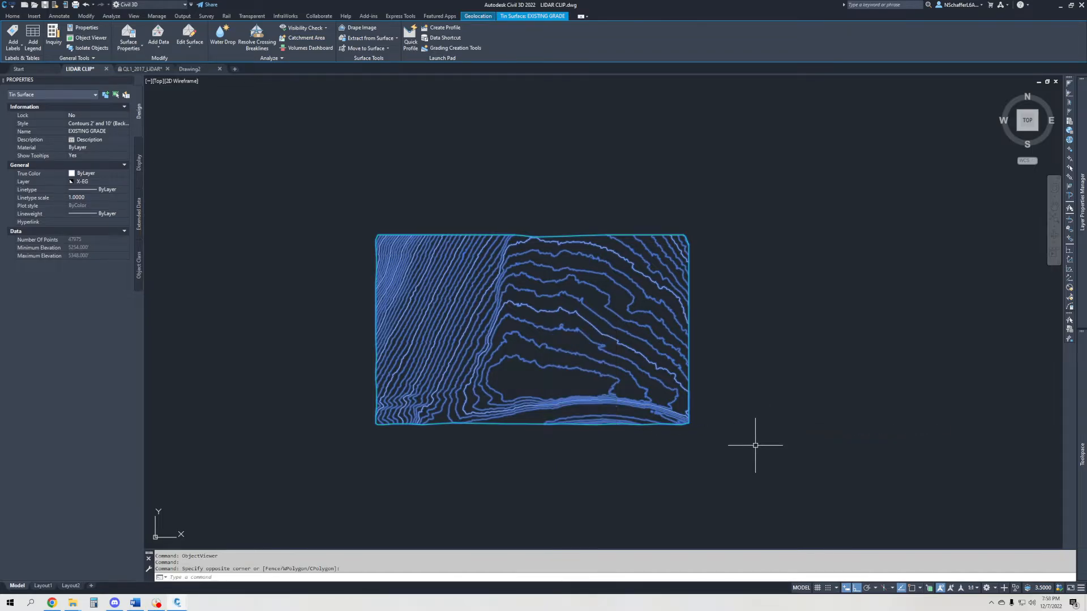
key(Escape)
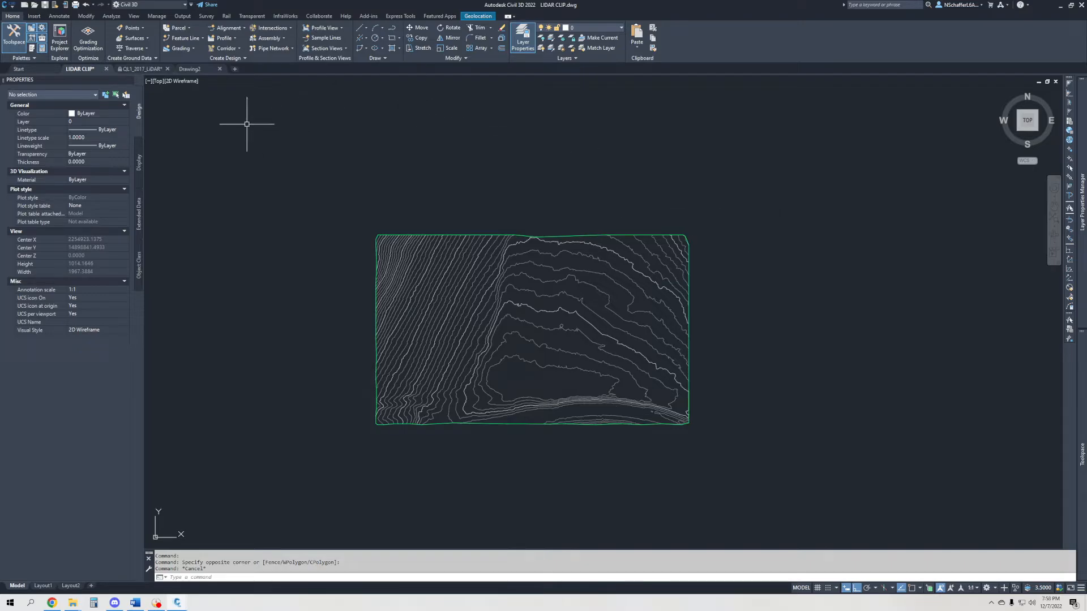
- Restore the saved FEATURE LINE view in the LIDAR CLIP drawing
click(133, 17)
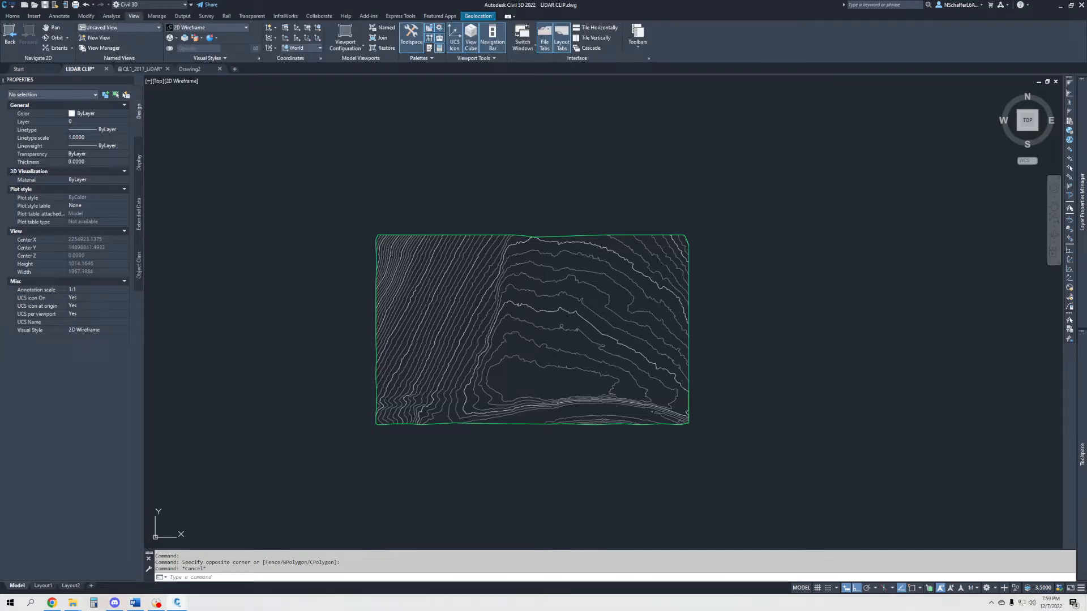
click(113, 28)
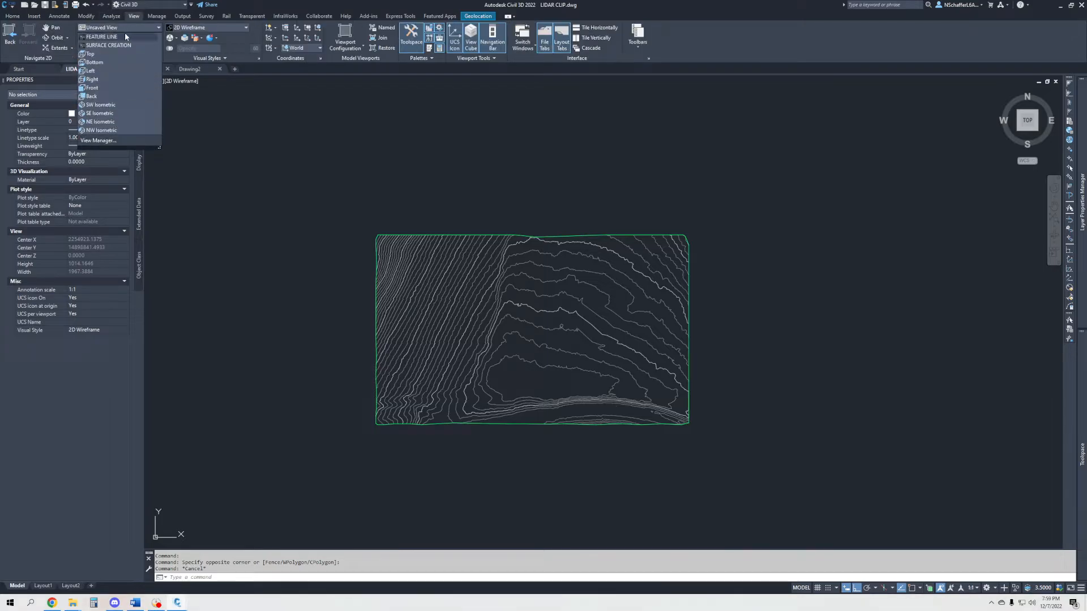
click(108, 36)
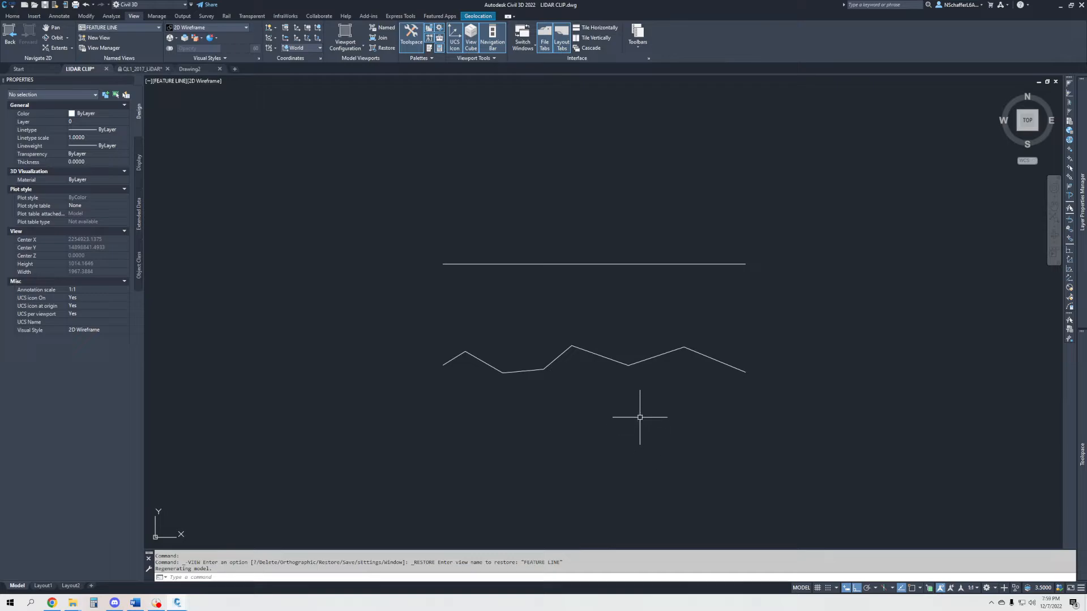
- Examine the vertices of the upper straight polyline and the lower zigzag polyline, leaving both deselected
drag(667, 230, 635, 271)
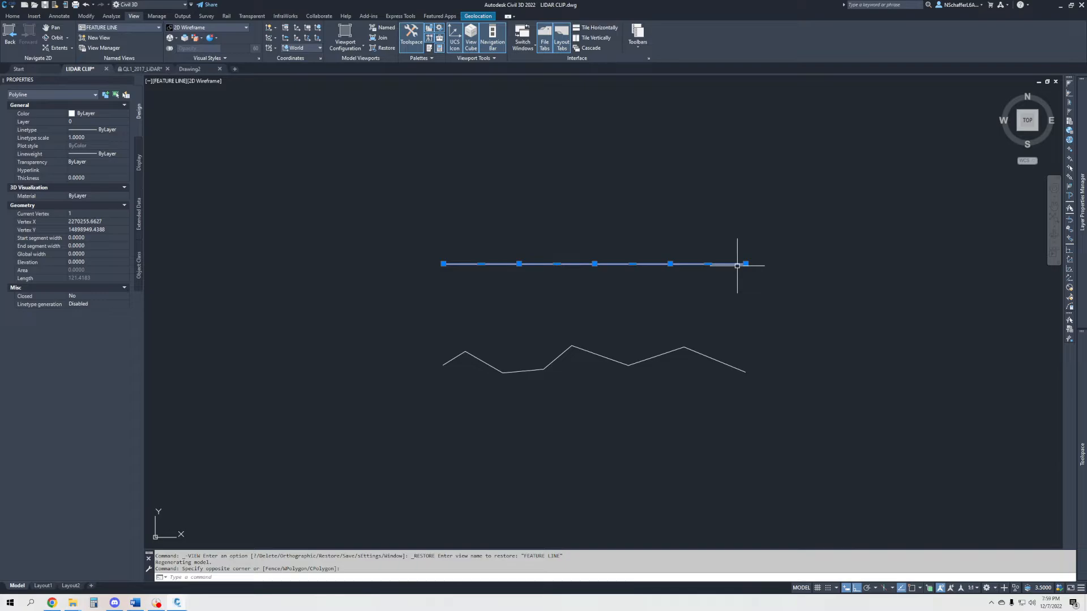
mouse_move(519, 263)
key(Escape)
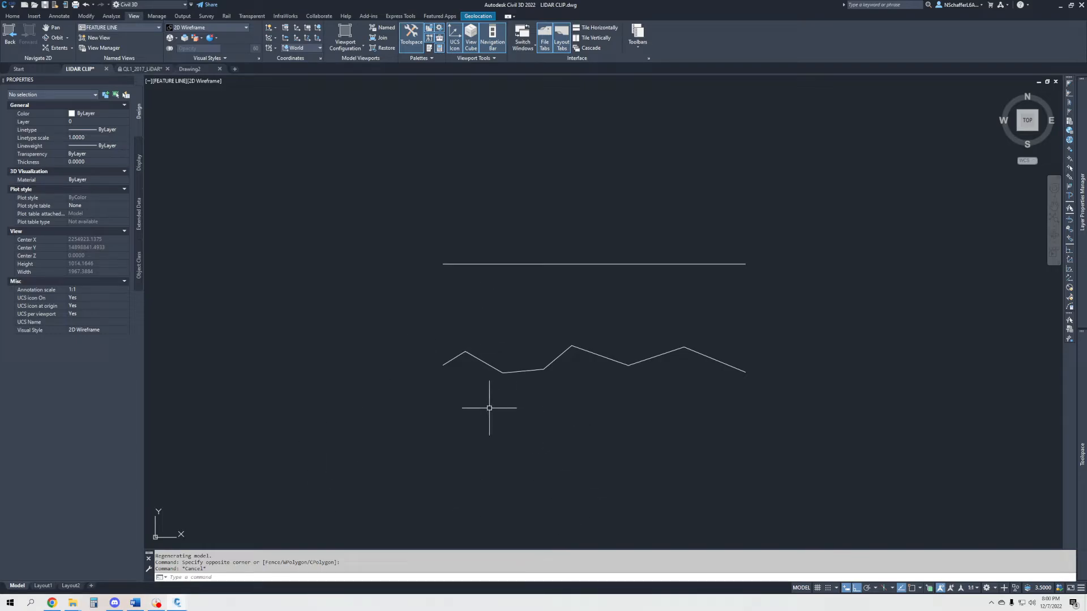
click(444, 364)
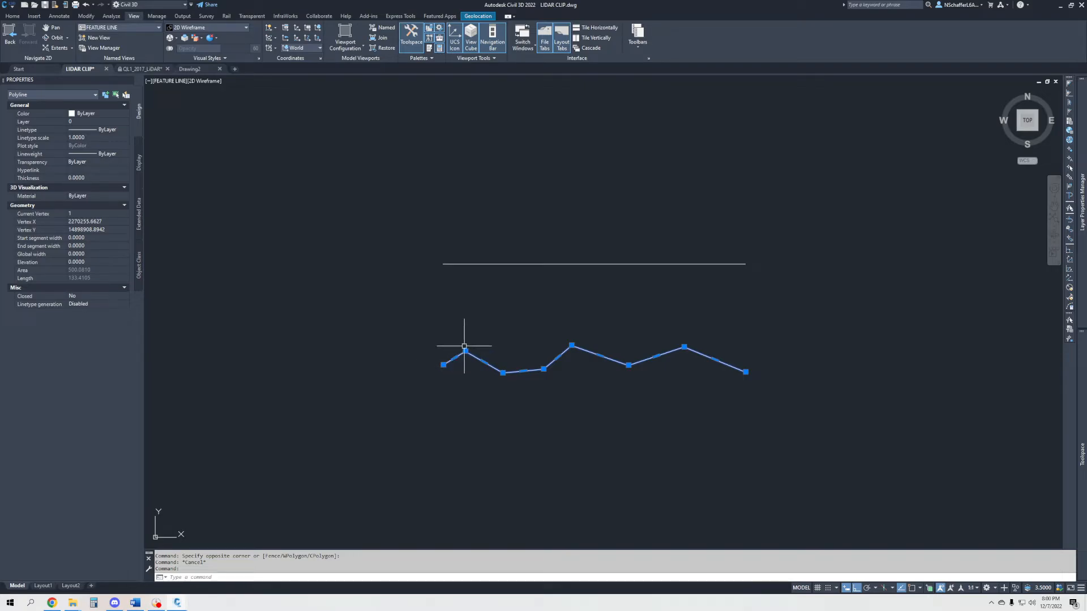
mouse_move(465, 351)
key(Escape)
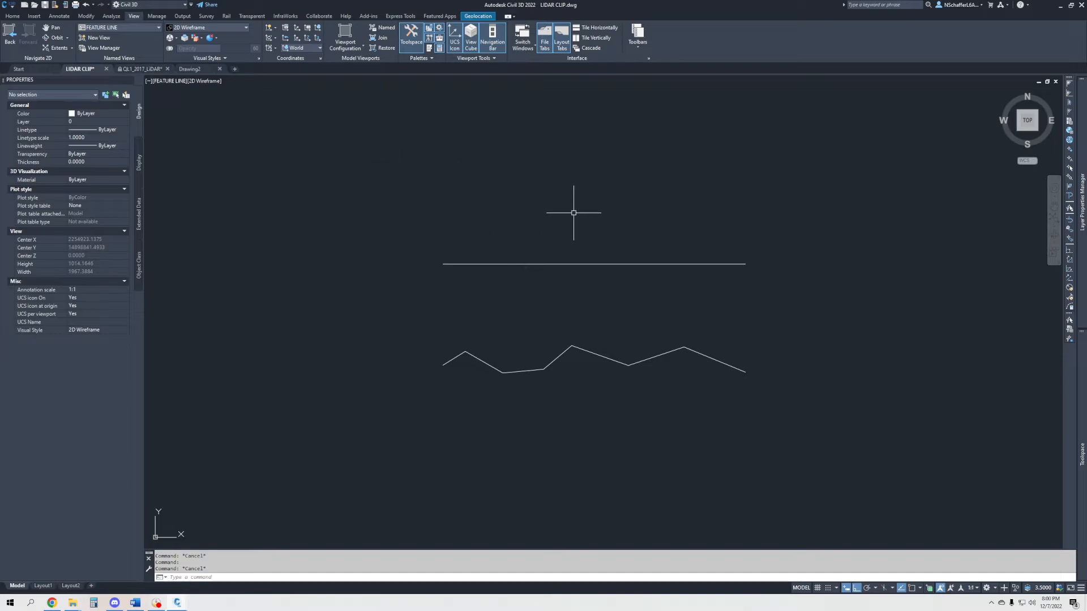
click(562, 232)
click(515, 266)
key(Escape)
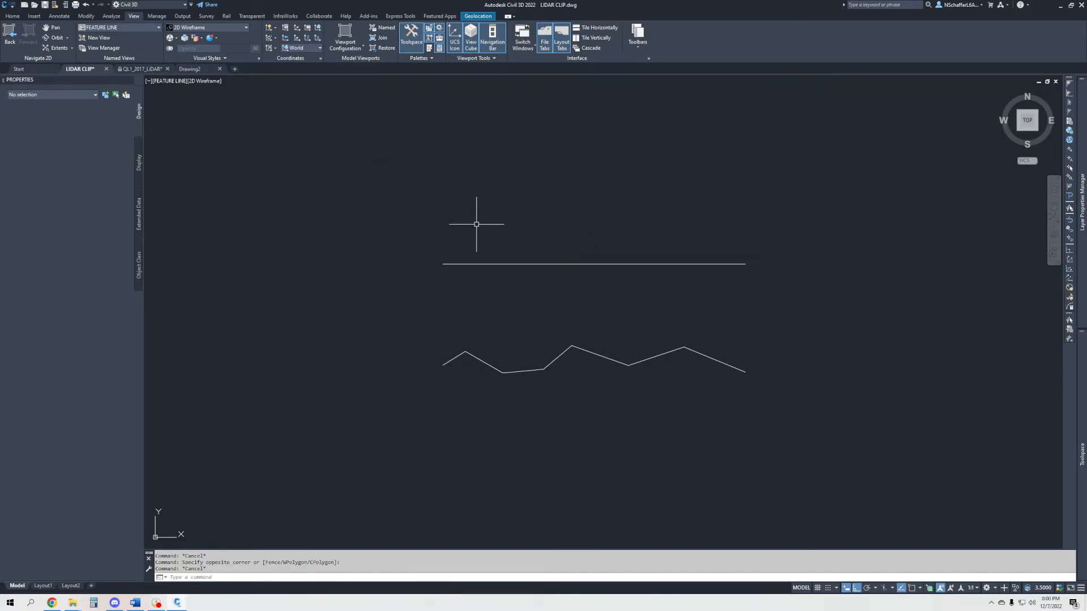
- Convert the upper straight polyline into a feature line in Site 1 with the Standard style, erasing the original, and select the new feature line
middle_drag(477, 226, 479, 315)
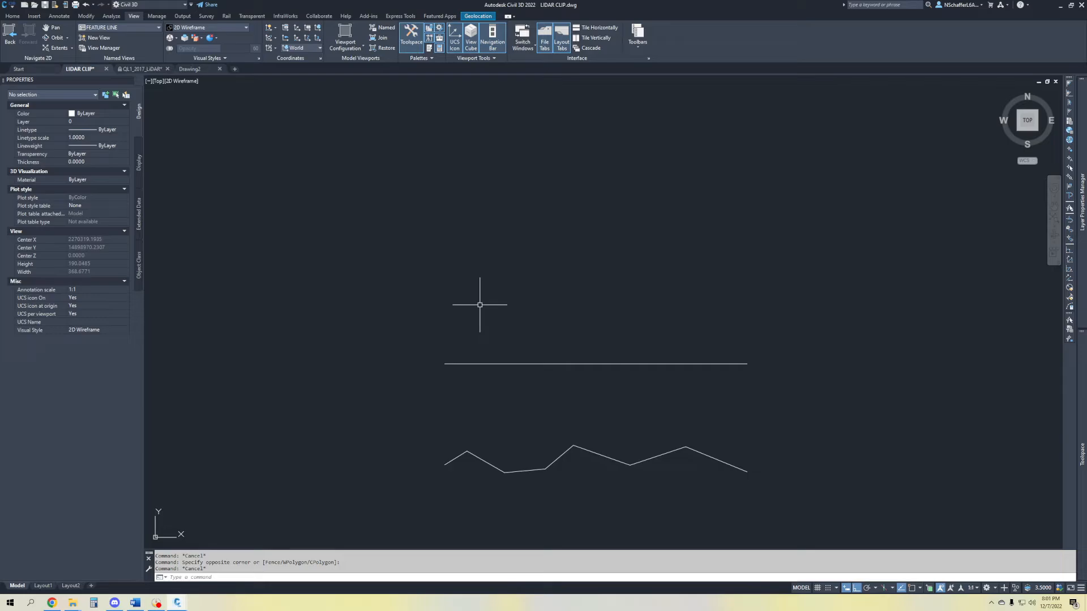
click(12, 16)
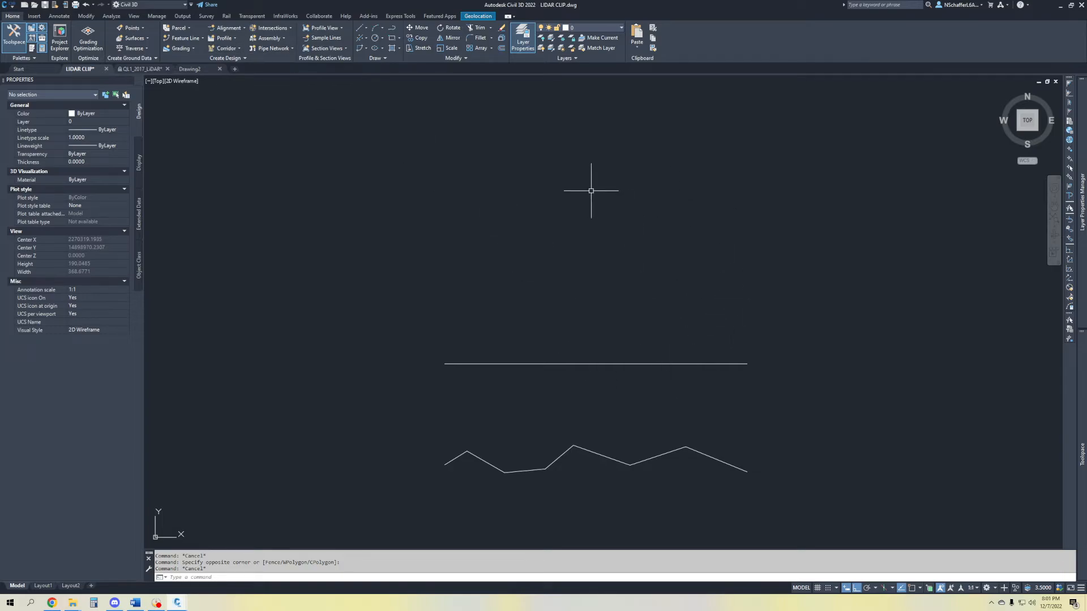
click(202, 36)
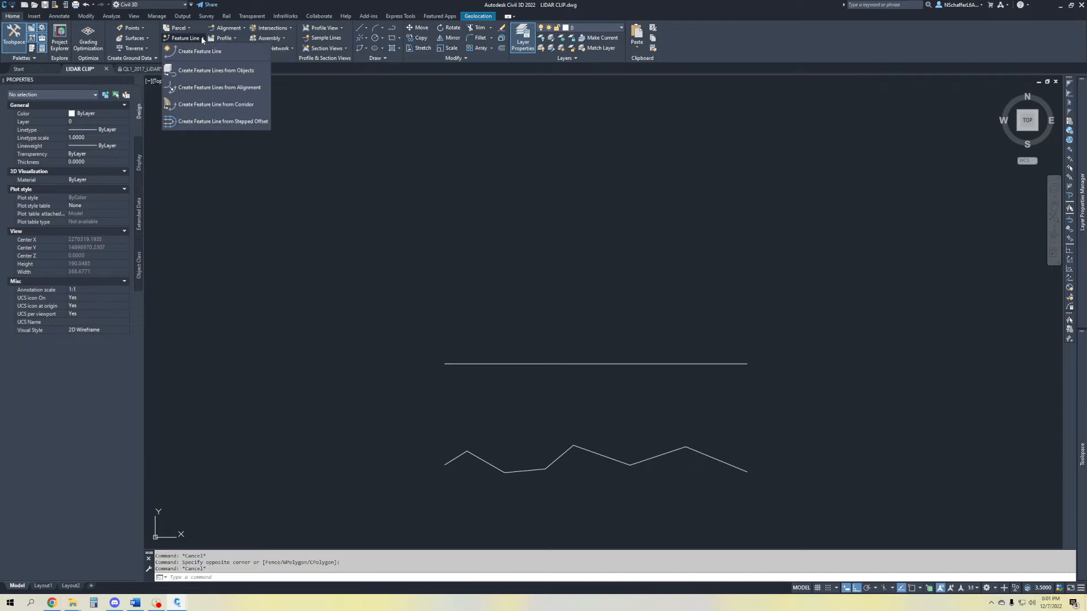
click(188, 71)
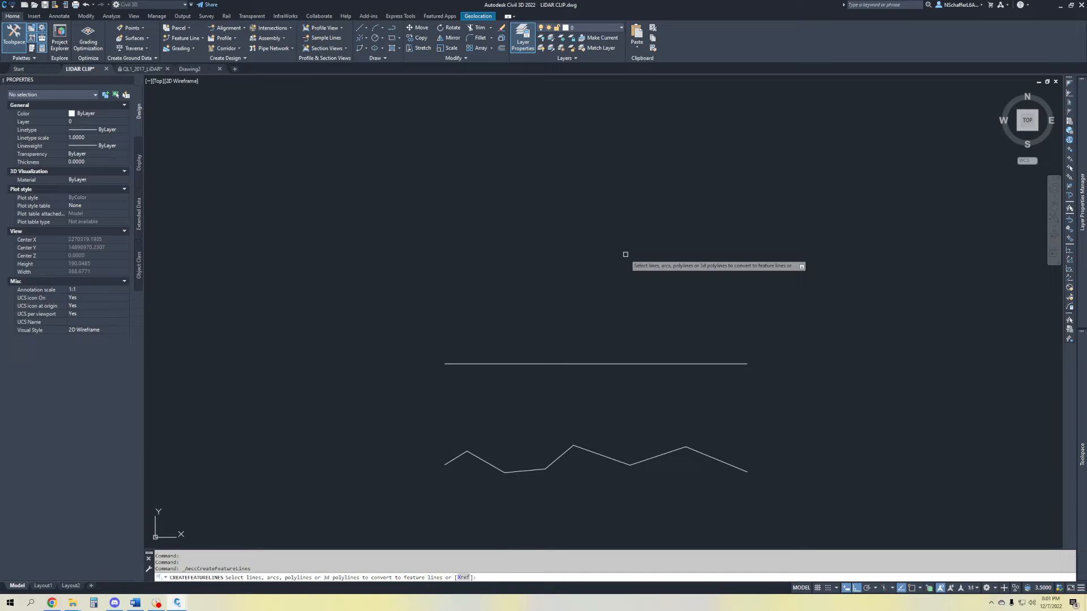
click(578, 362)
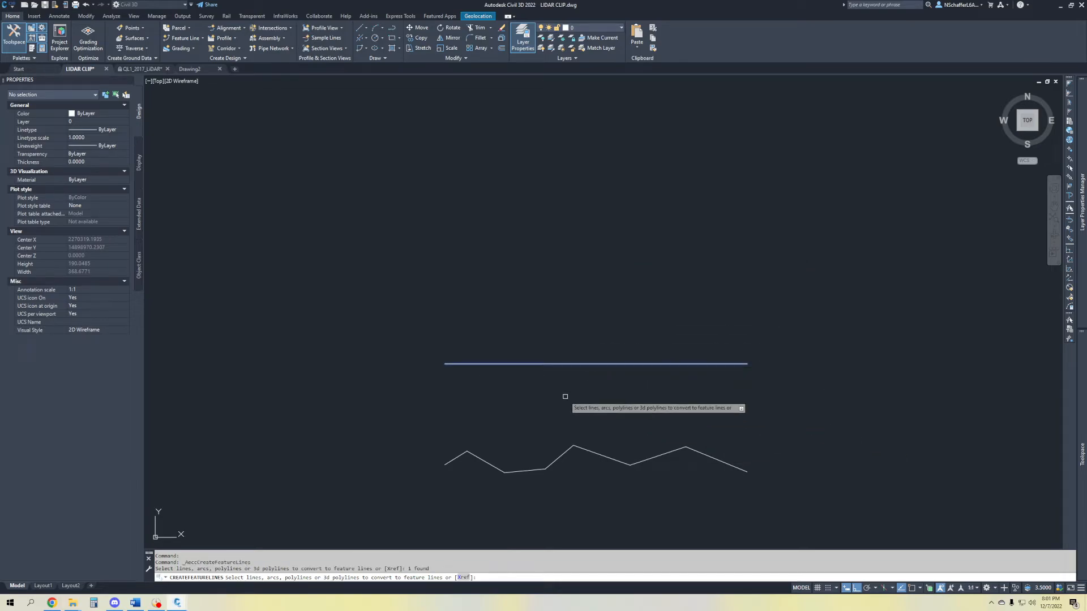
key(Return)
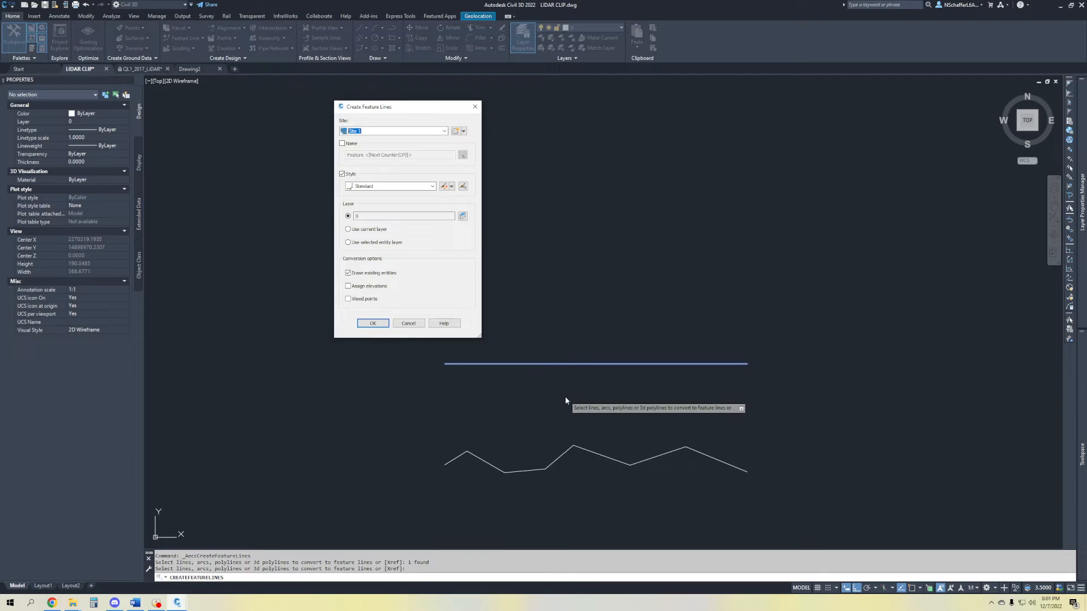
click(387, 186)
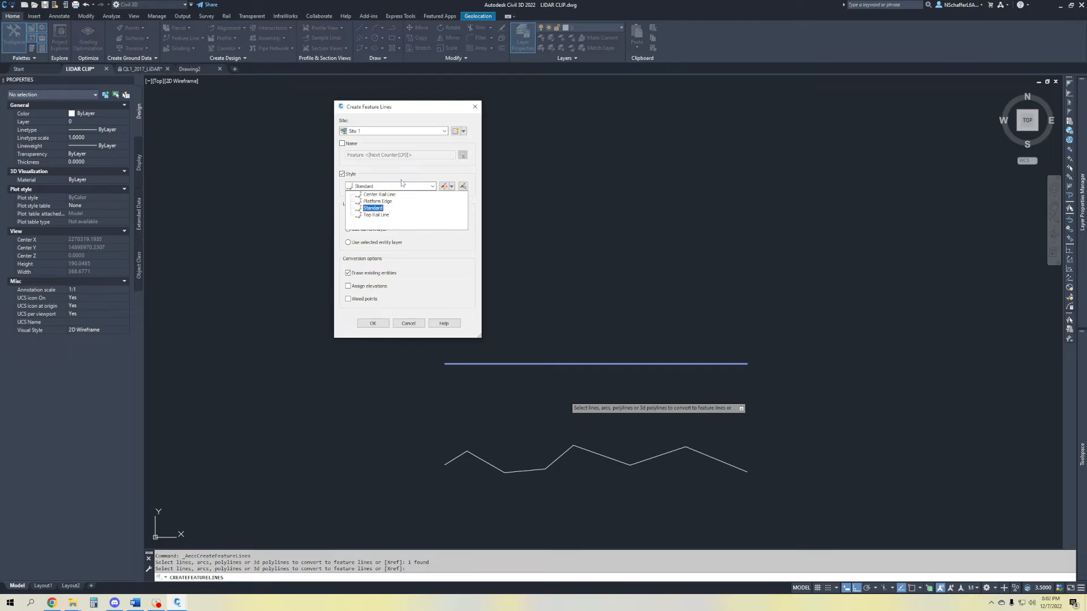
click(373, 207)
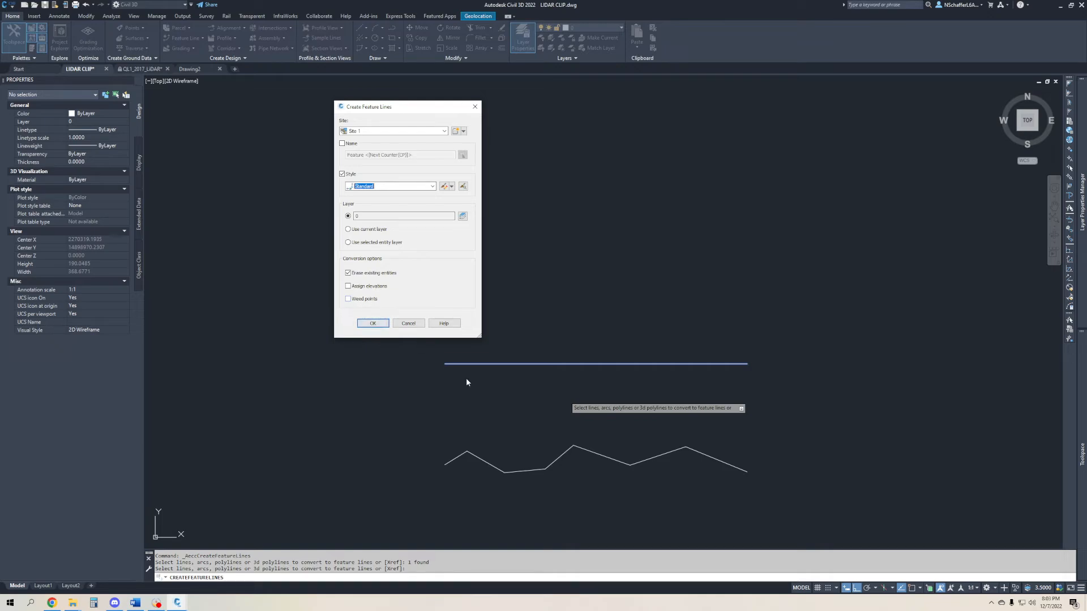
click(372, 323)
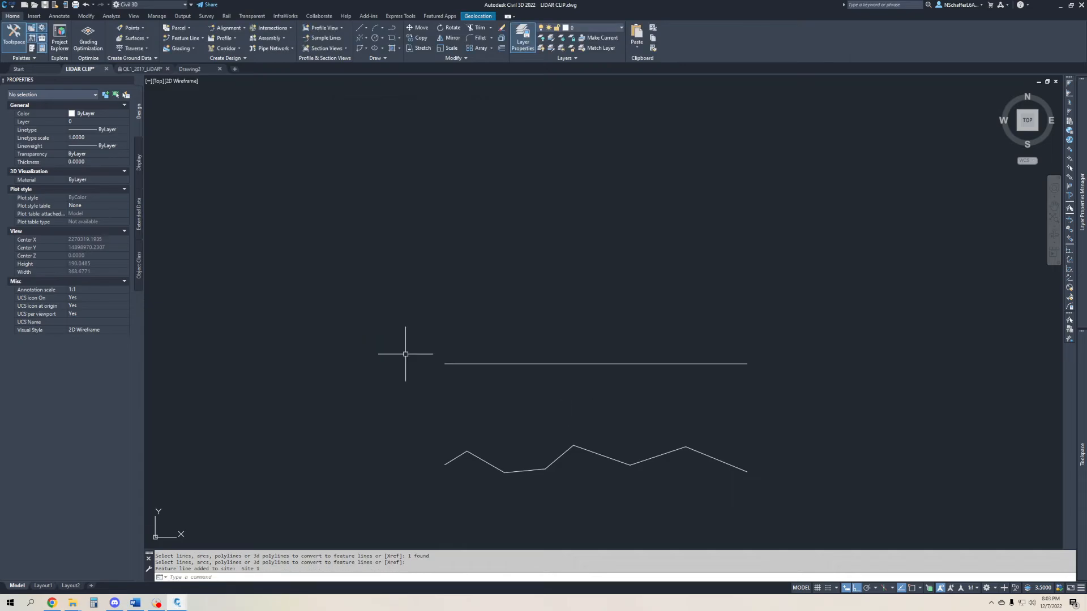
click(512, 364)
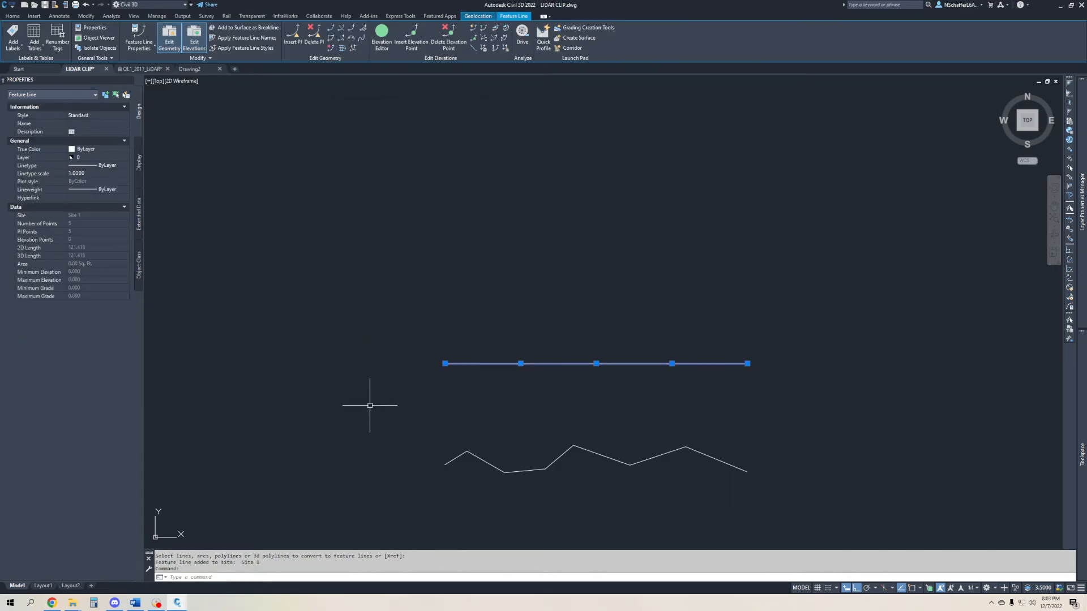
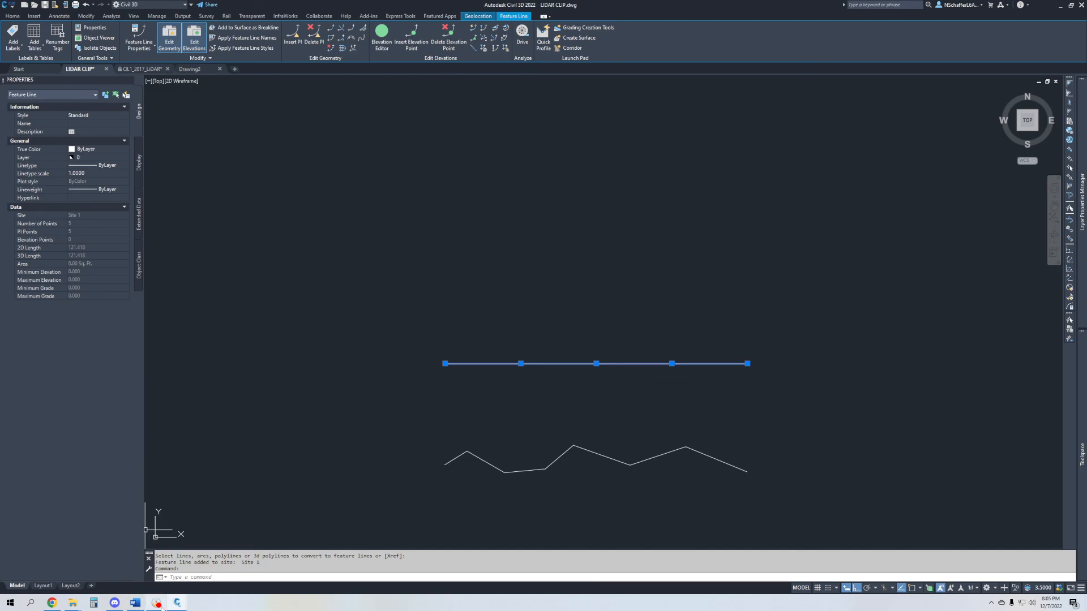
click(156, 603)
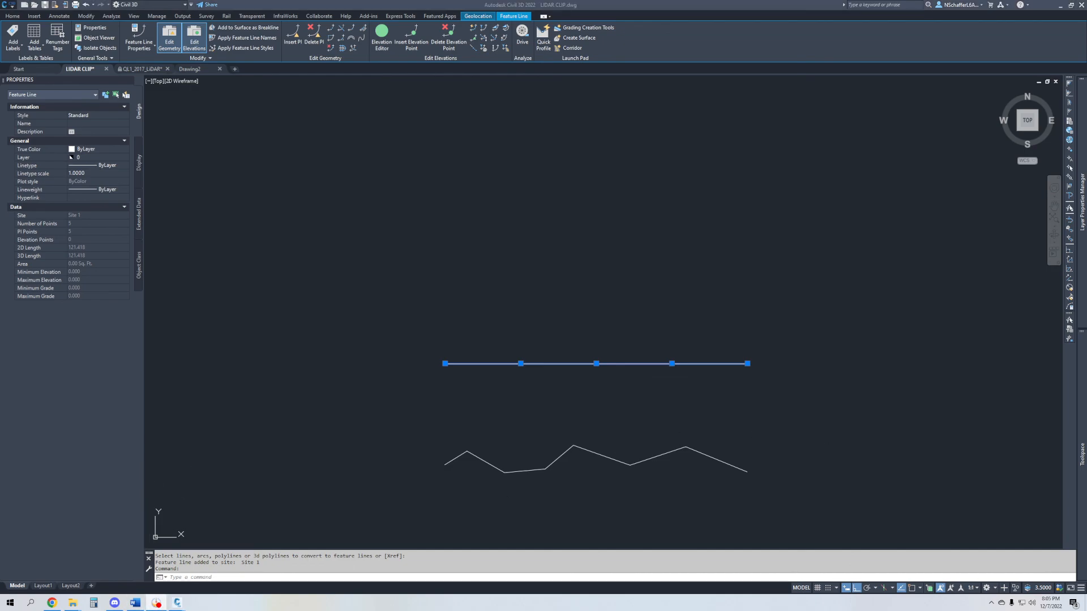